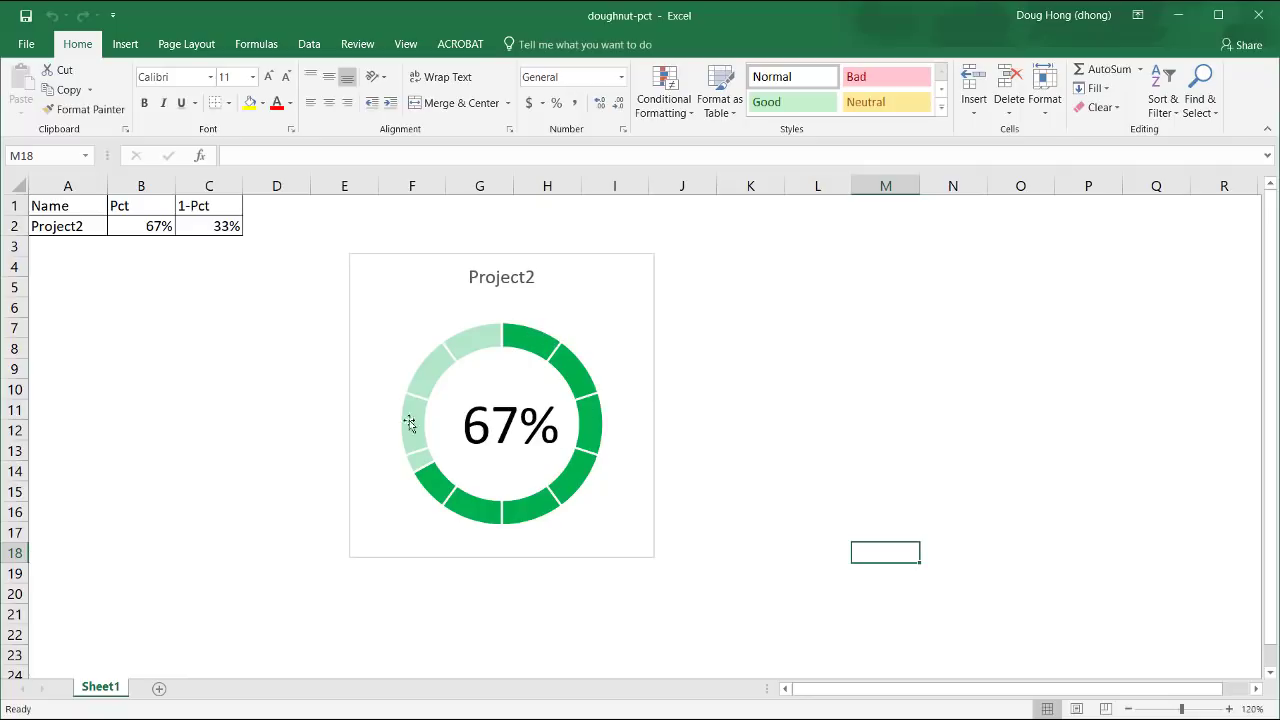
- Enter 34 in B2 so the doughnut shows 34% and 1-Pct becomes 66%
click(161, 227)
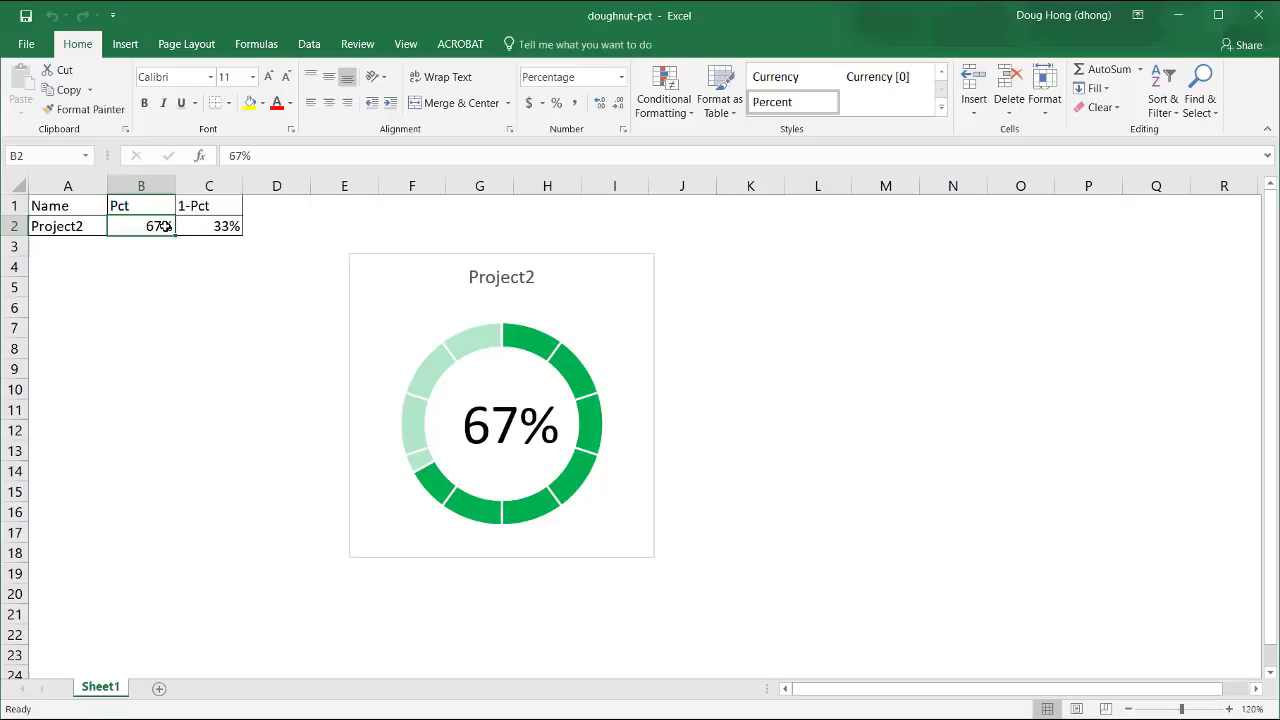
text(34)
key(Return)
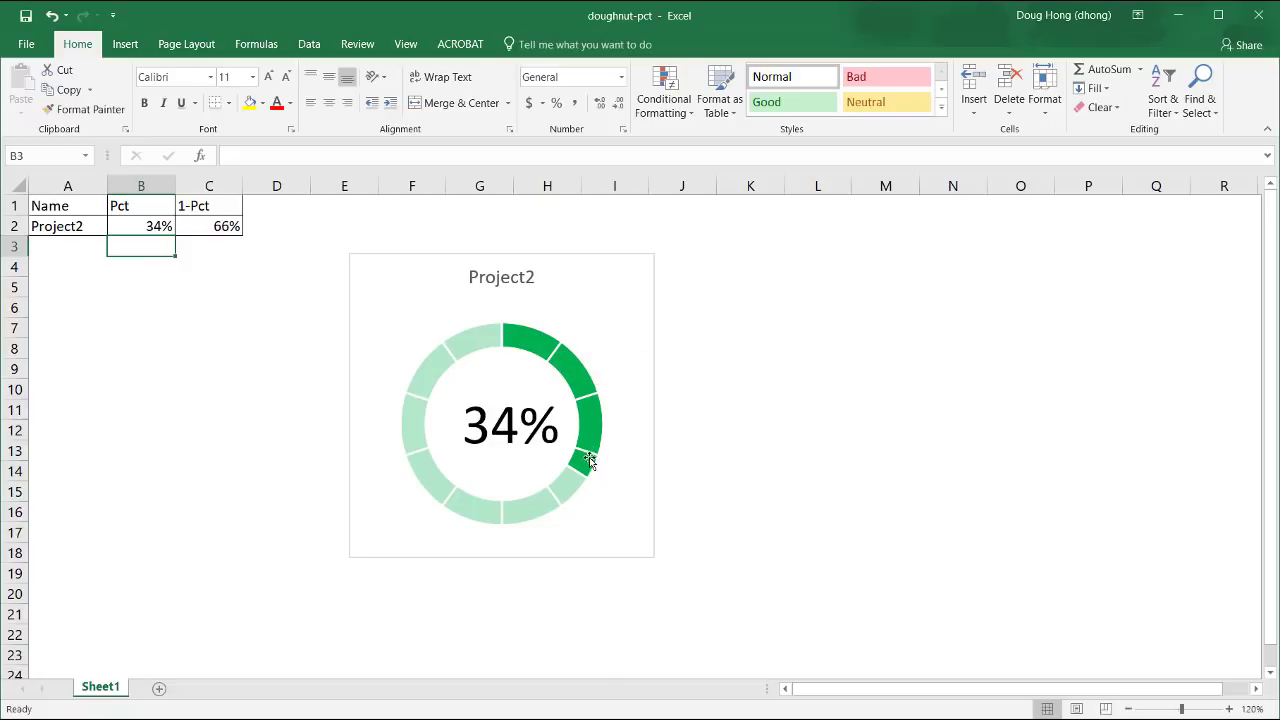
mouse_move(587, 462)
mouse_move(438, 365)
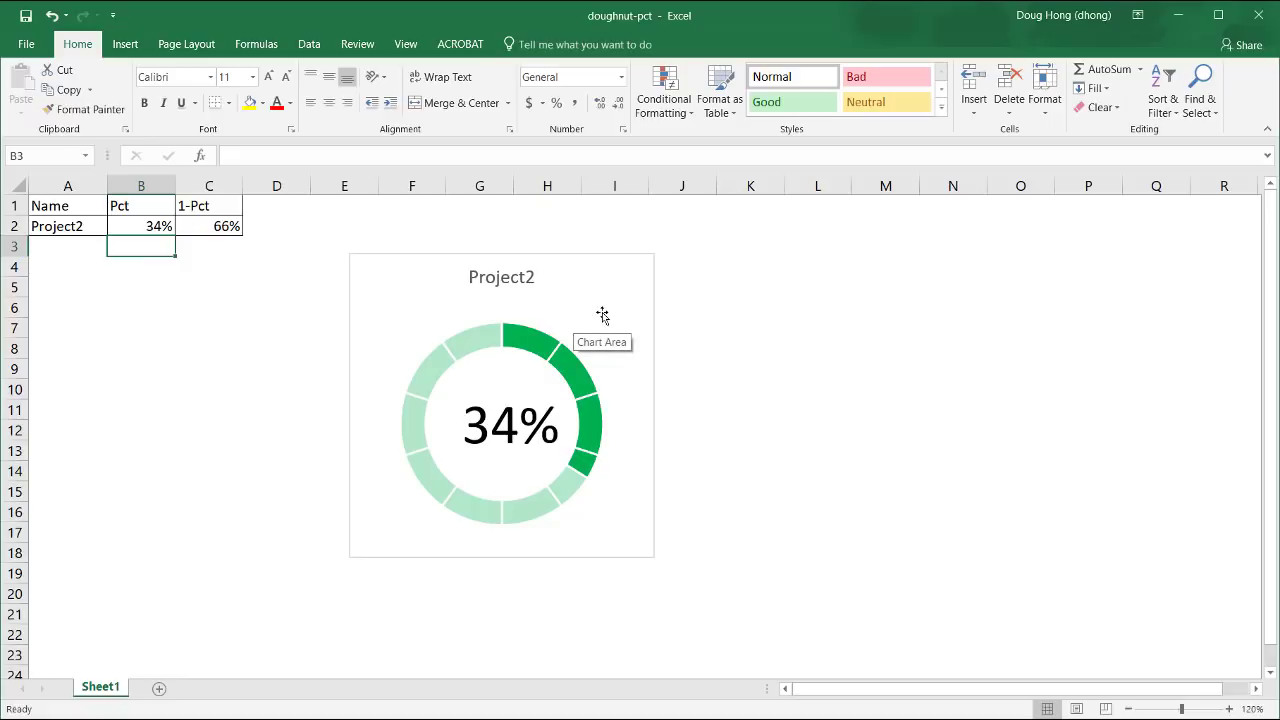
- Delete the existing doughnut chart and enter .25 in B2 for a 25% Pct
click(574, 253)
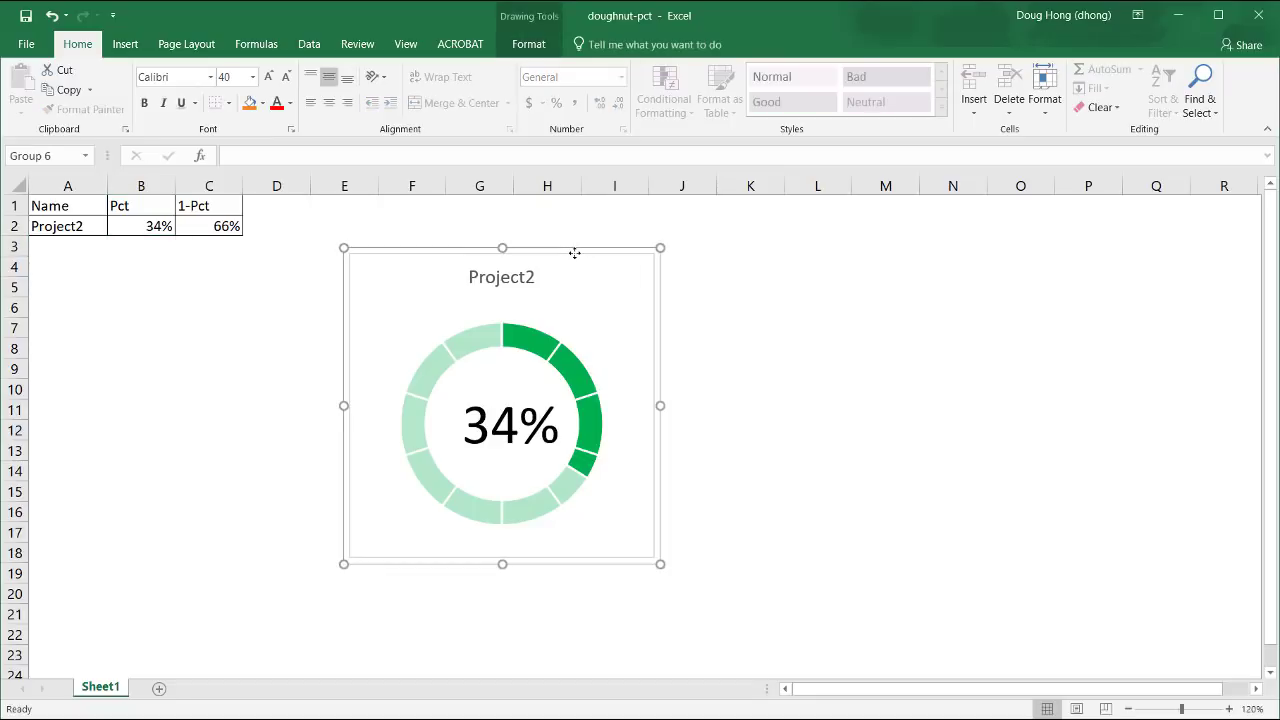
key(Delete)
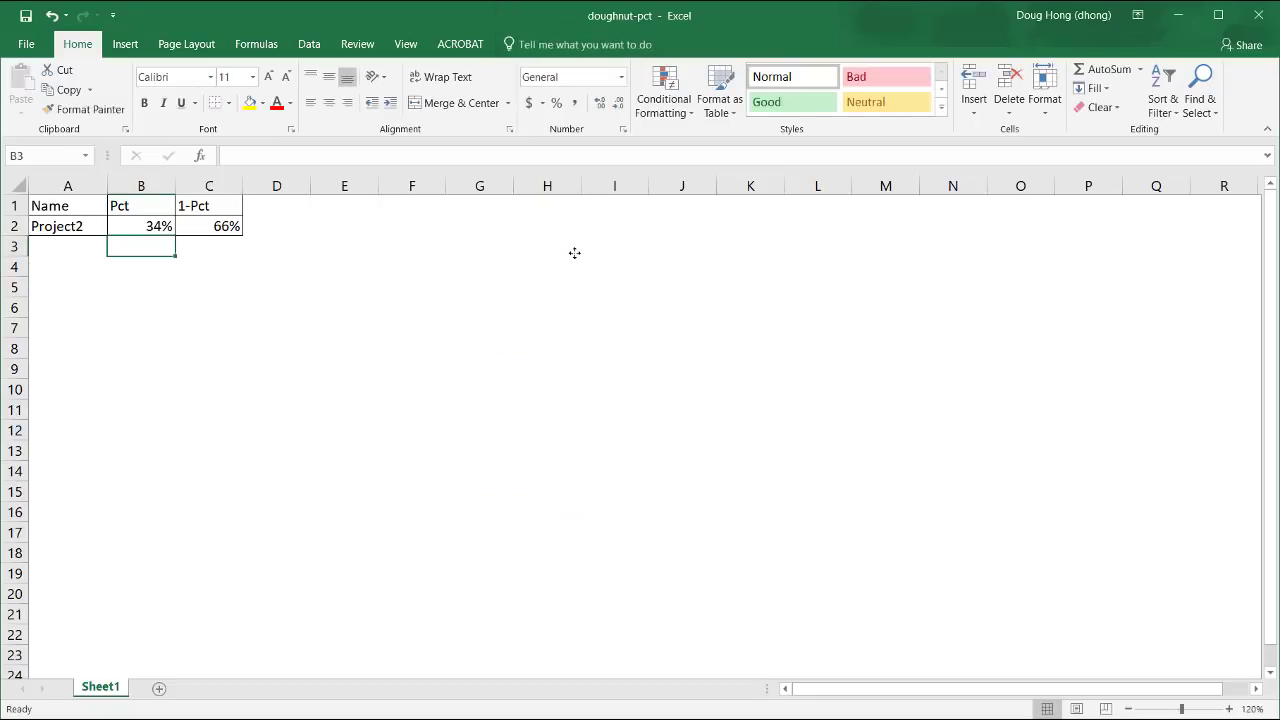
click(149, 228)
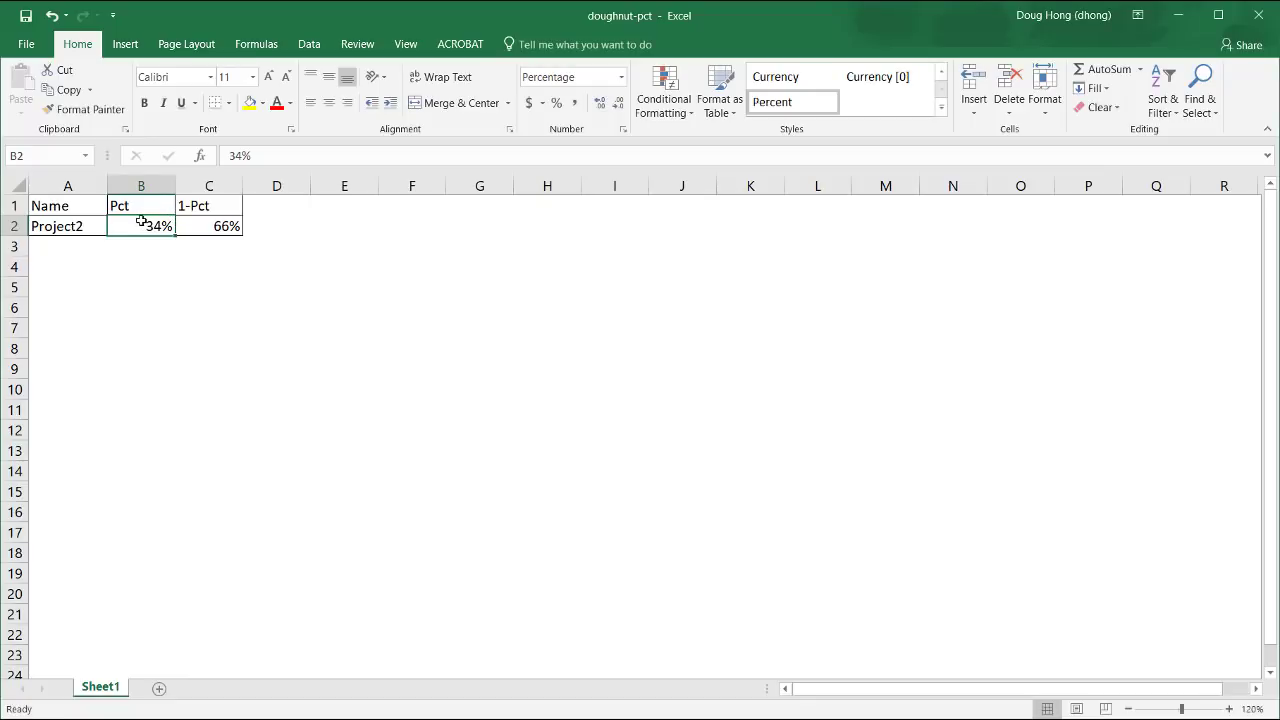
text(.25)
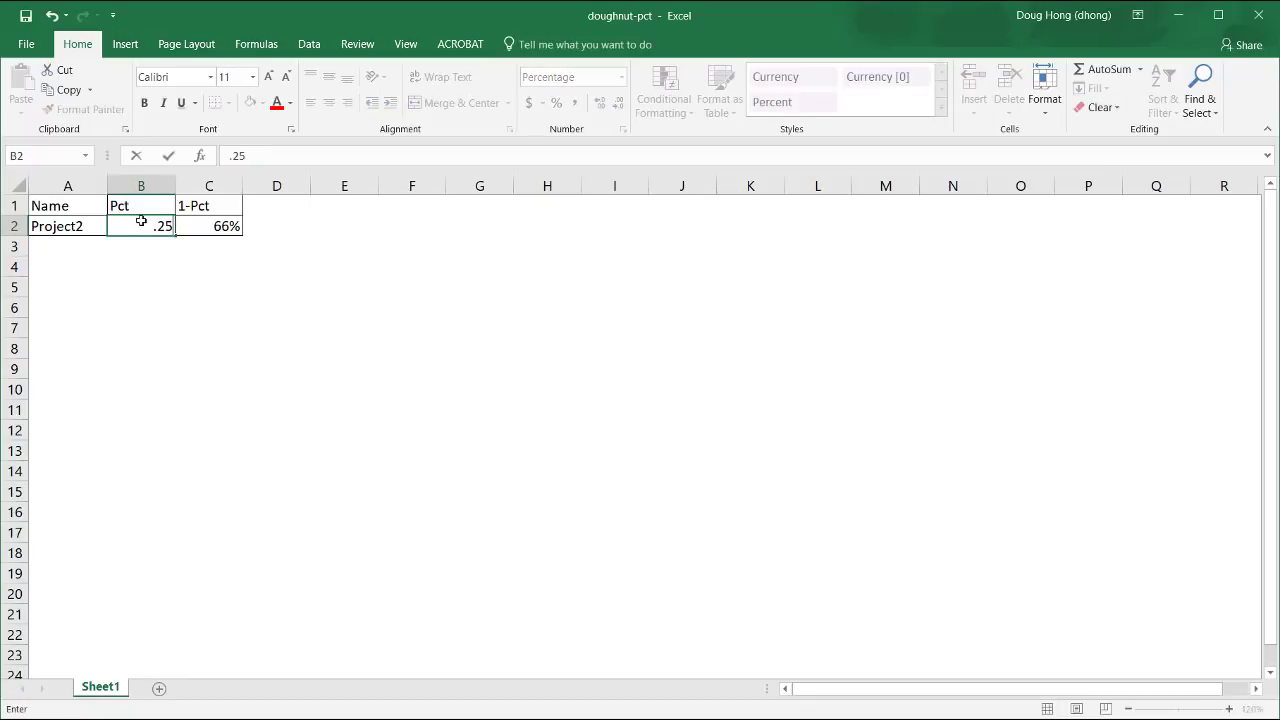
key(Return)
- Check that B2 keeps Percentage format and C2 holds the =1-B2 formula
click(141, 226)
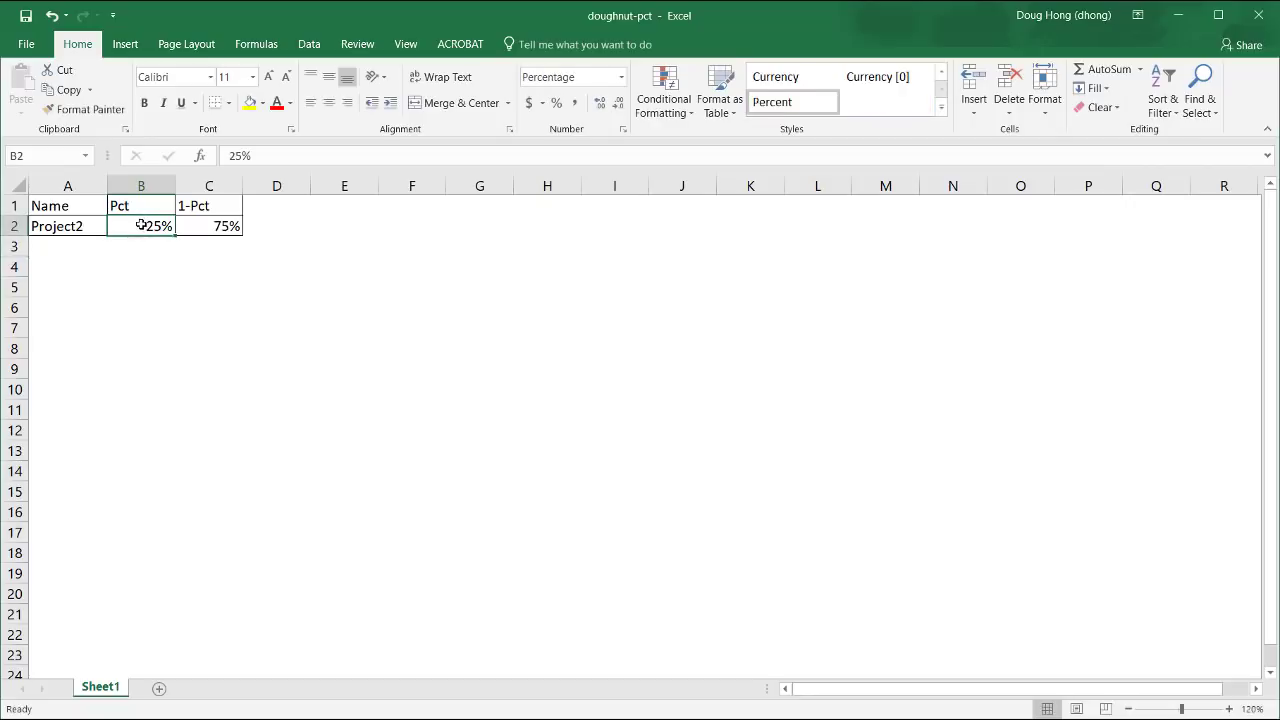
click(622, 77)
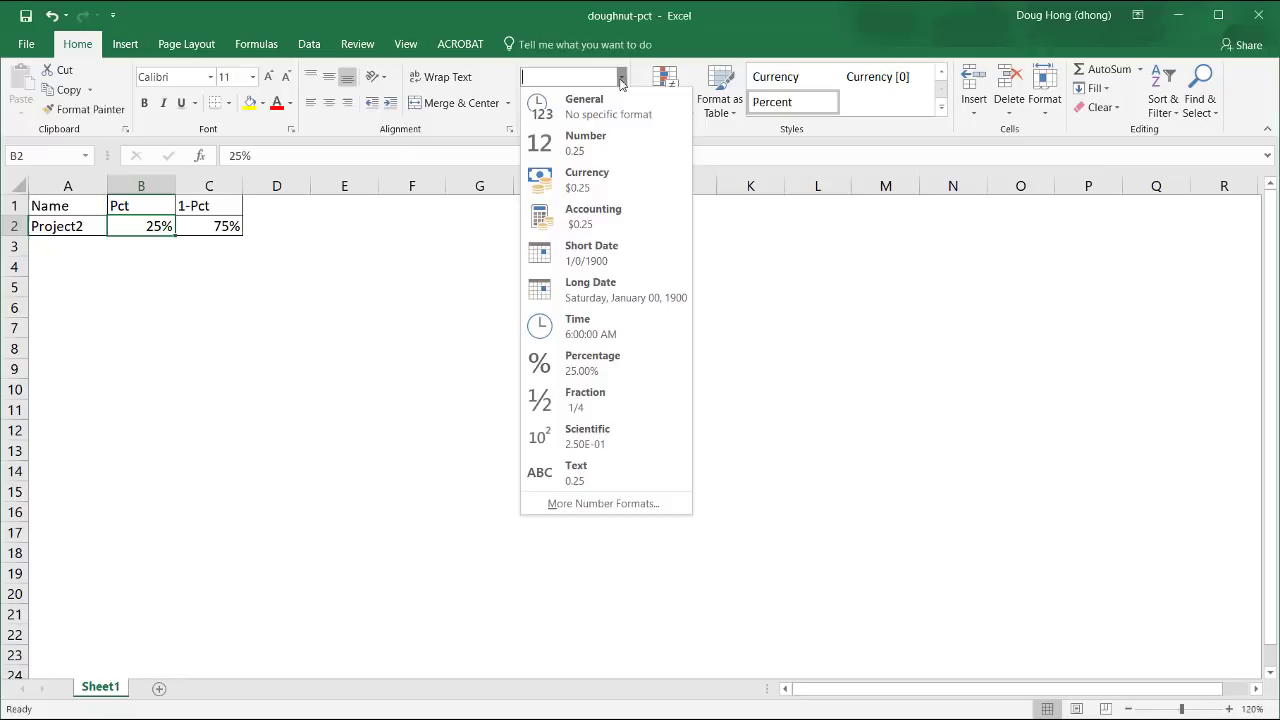
click(389, 354)
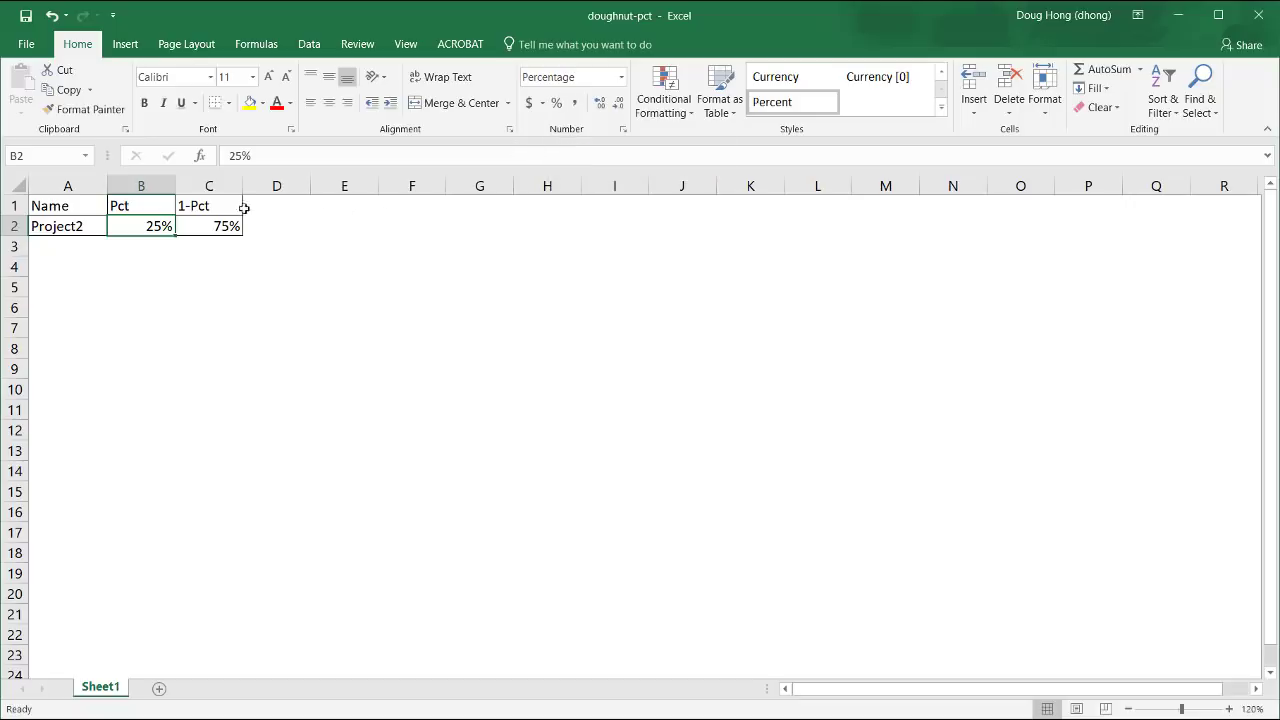
click(194, 223)
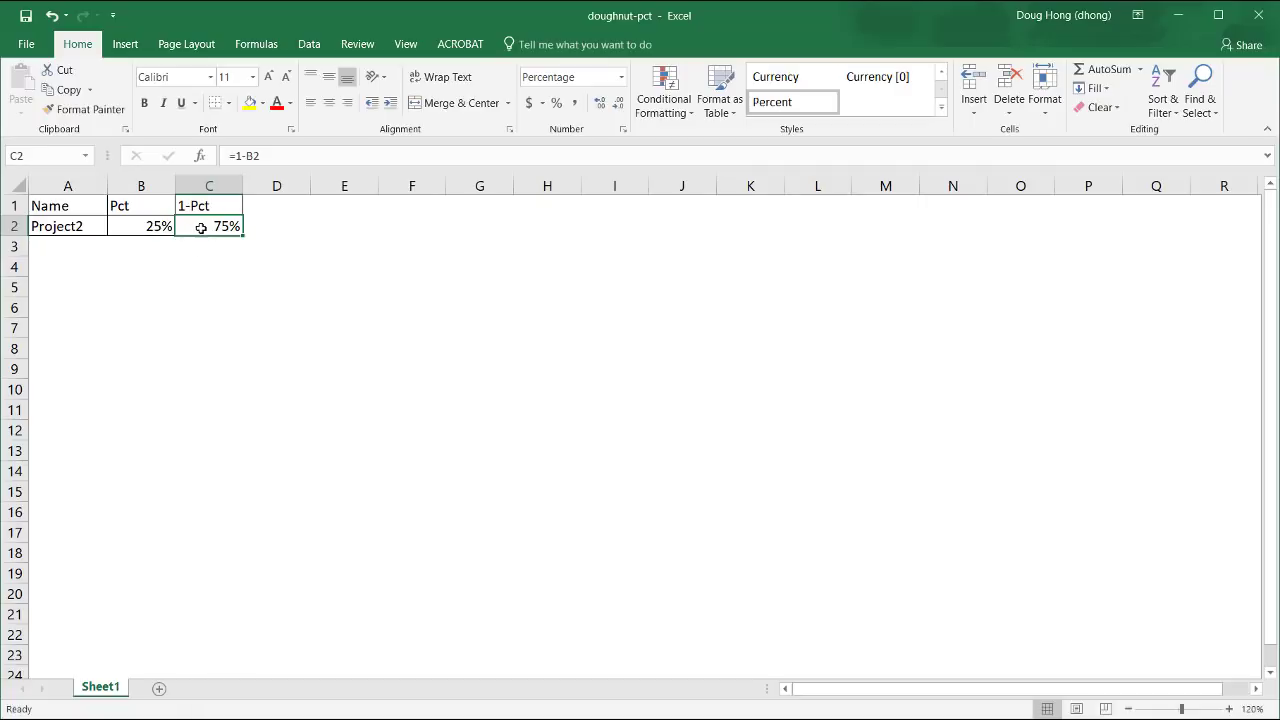
click(295, 319)
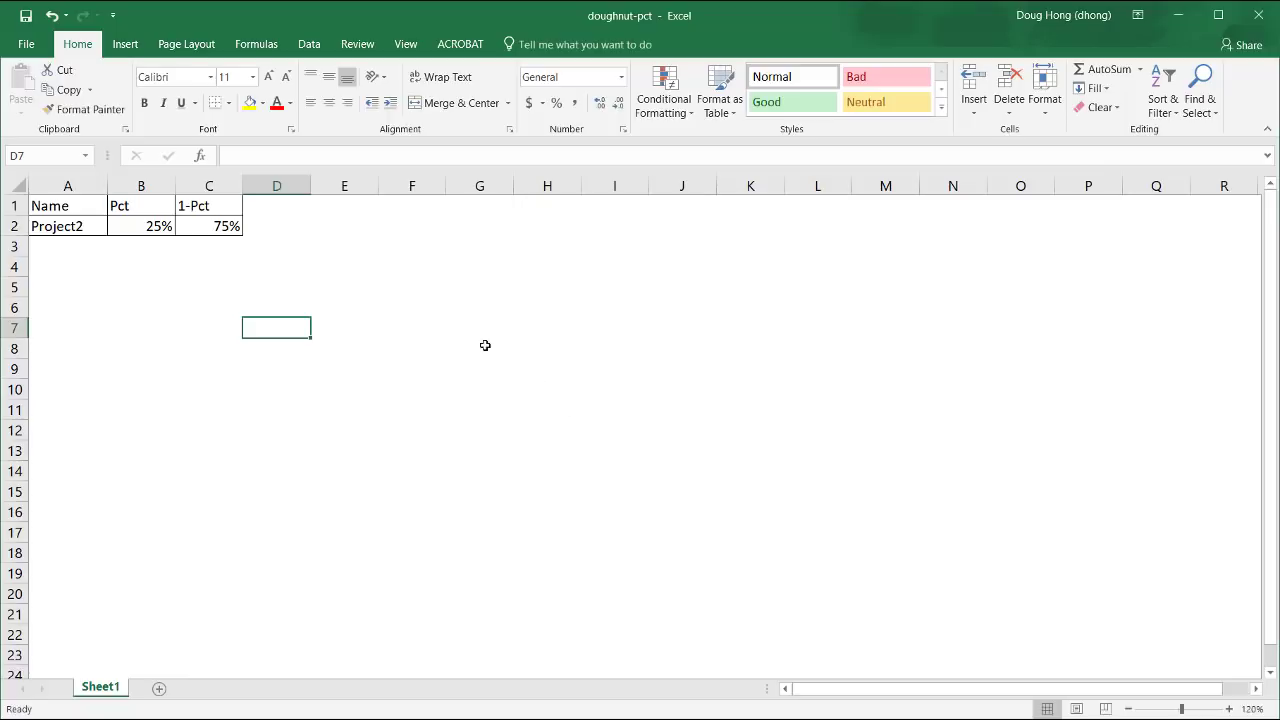
- Insert a blank doughnut chart, size it 3" square, and shift it slightly left
click(437, 346)
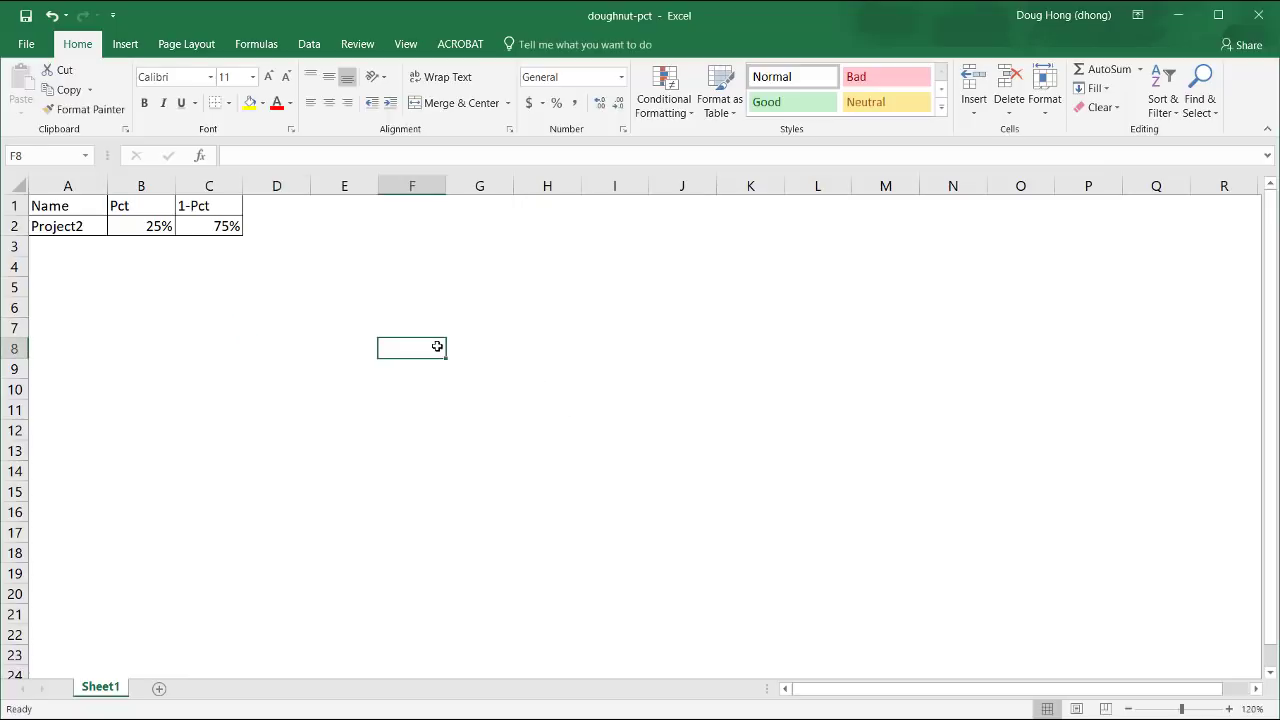
click(124, 44)
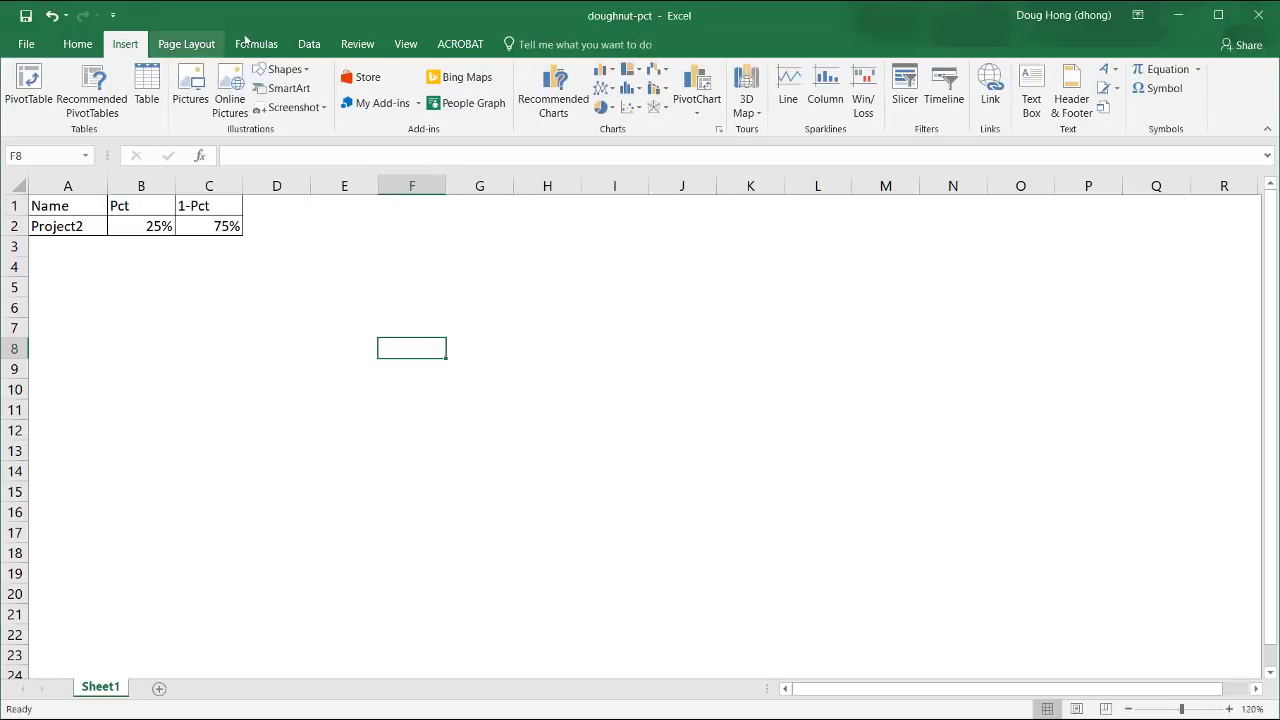
click(611, 113)
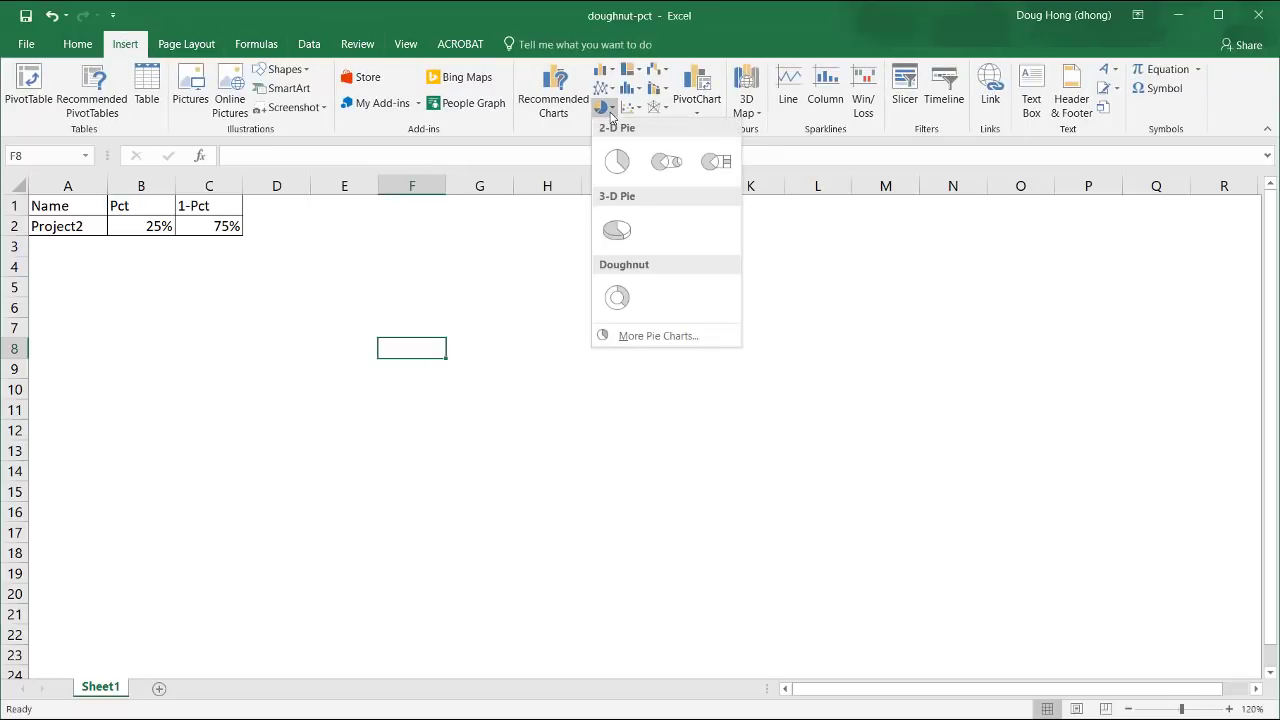
click(620, 305)
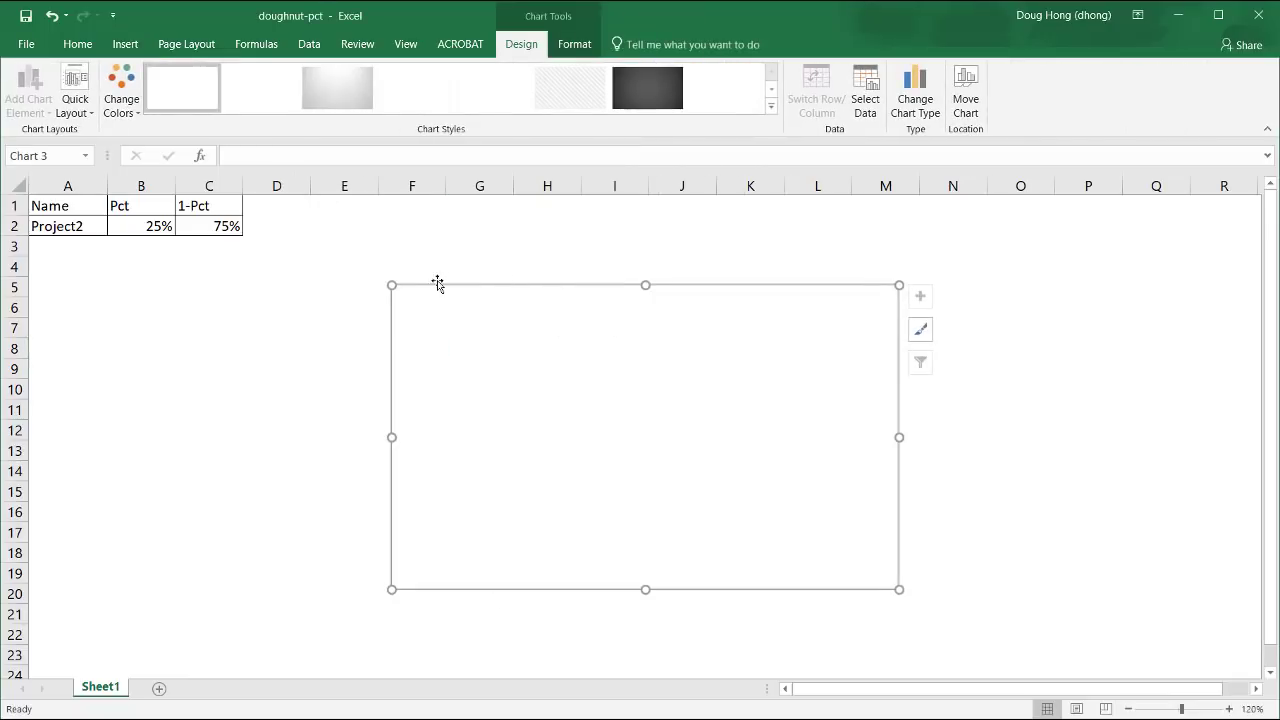
click(577, 45)
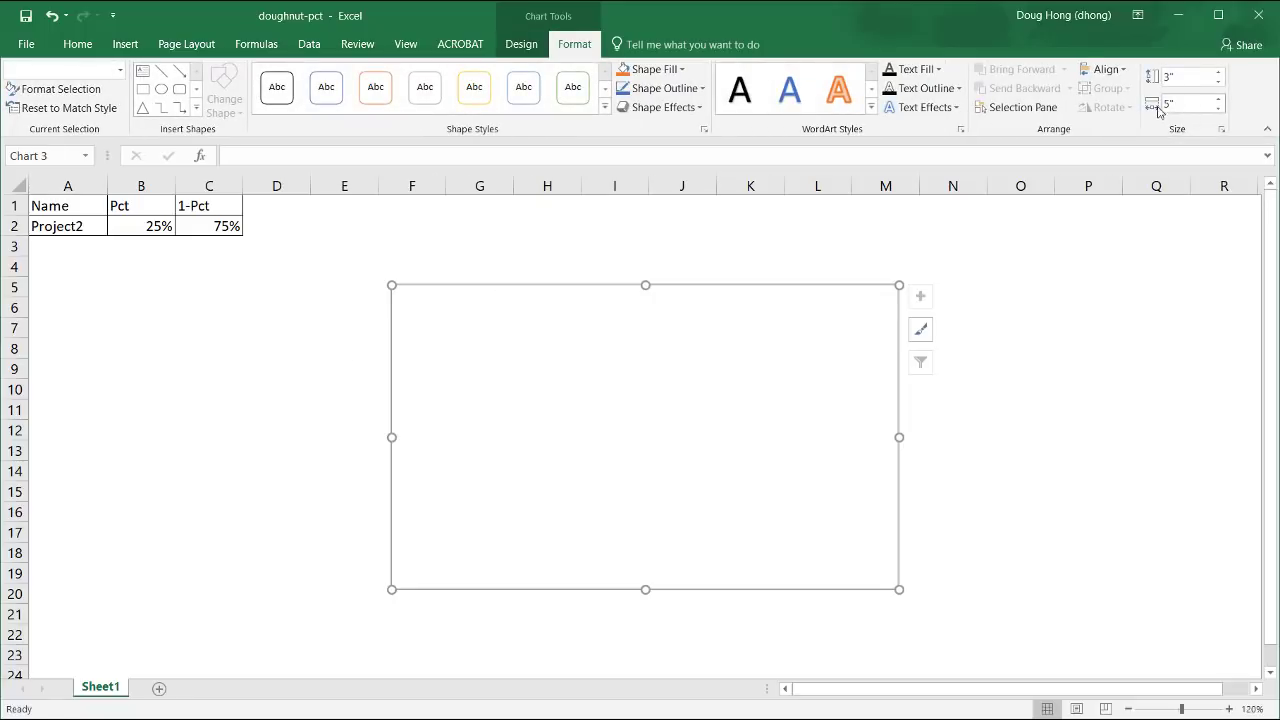
key(Return)
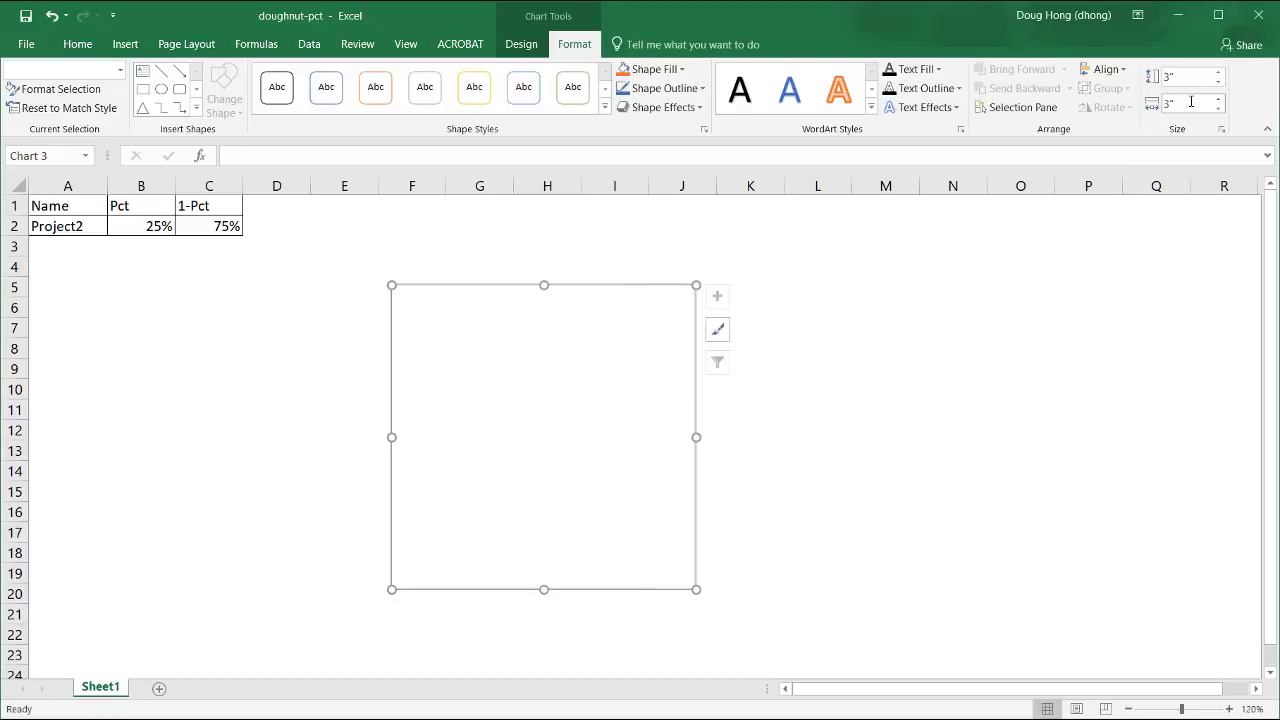
drag(648, 289, 587, 280)
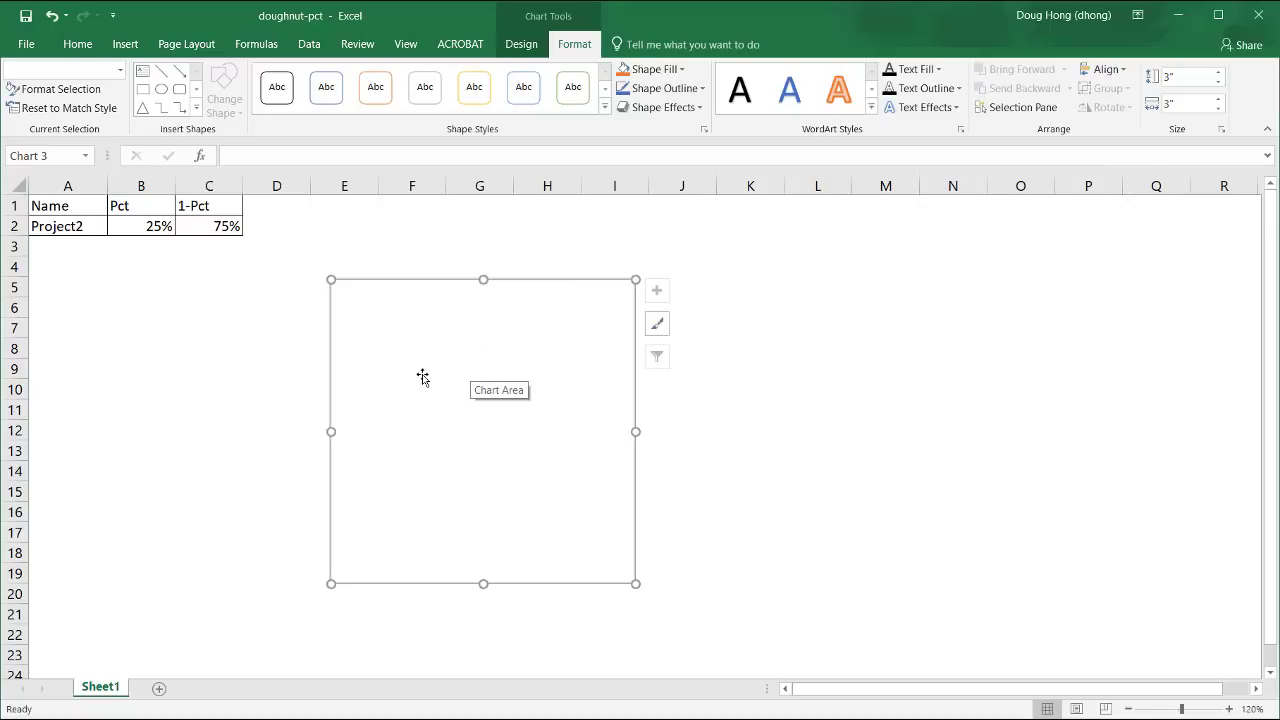
- Add a chart series with values ={1,1,1,1,1,1,1,1,1,1} to form ten equal segments
click(520, 44)
click(880, 95)
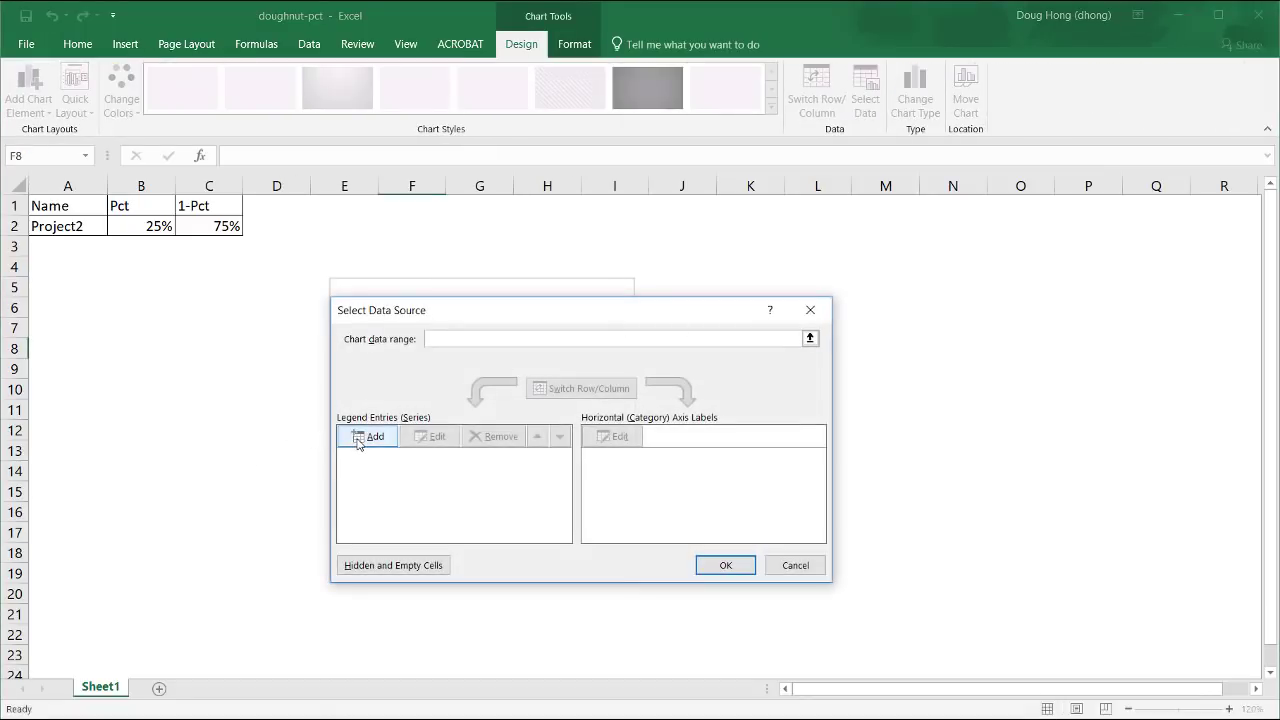
click(366, 437)
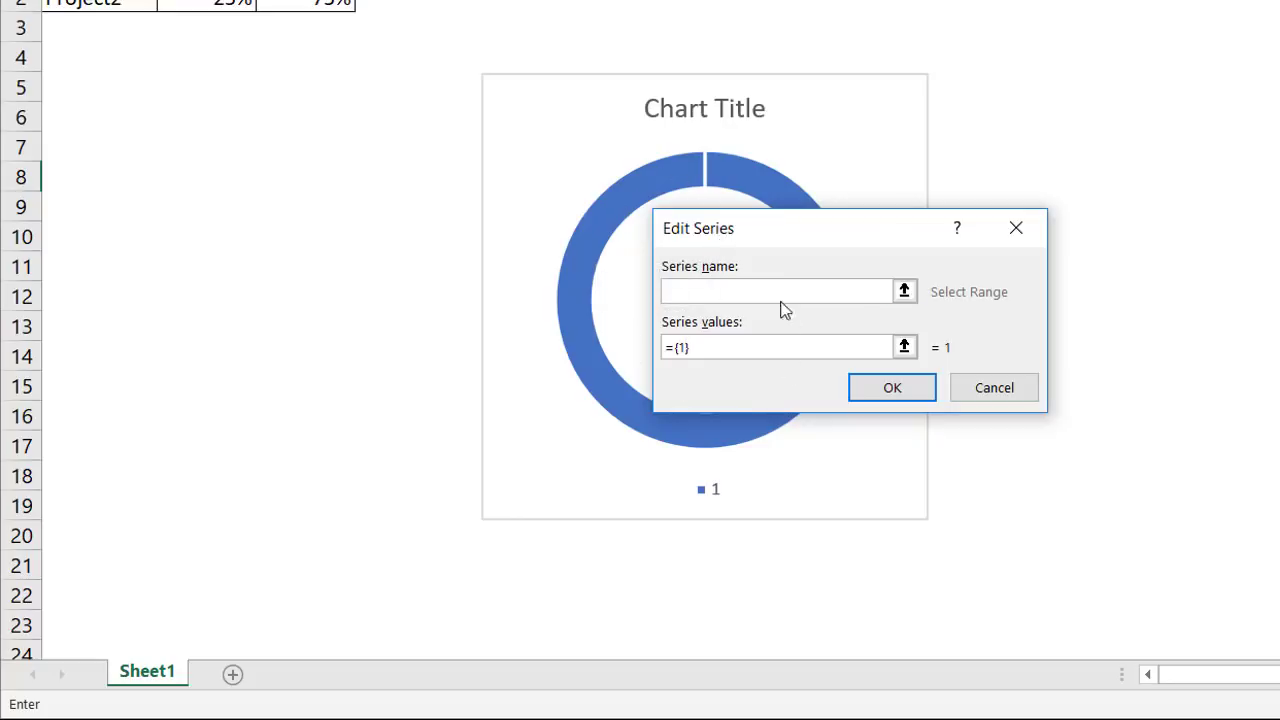
click(720, 345)
click(922, 396)
click(1064, 497)
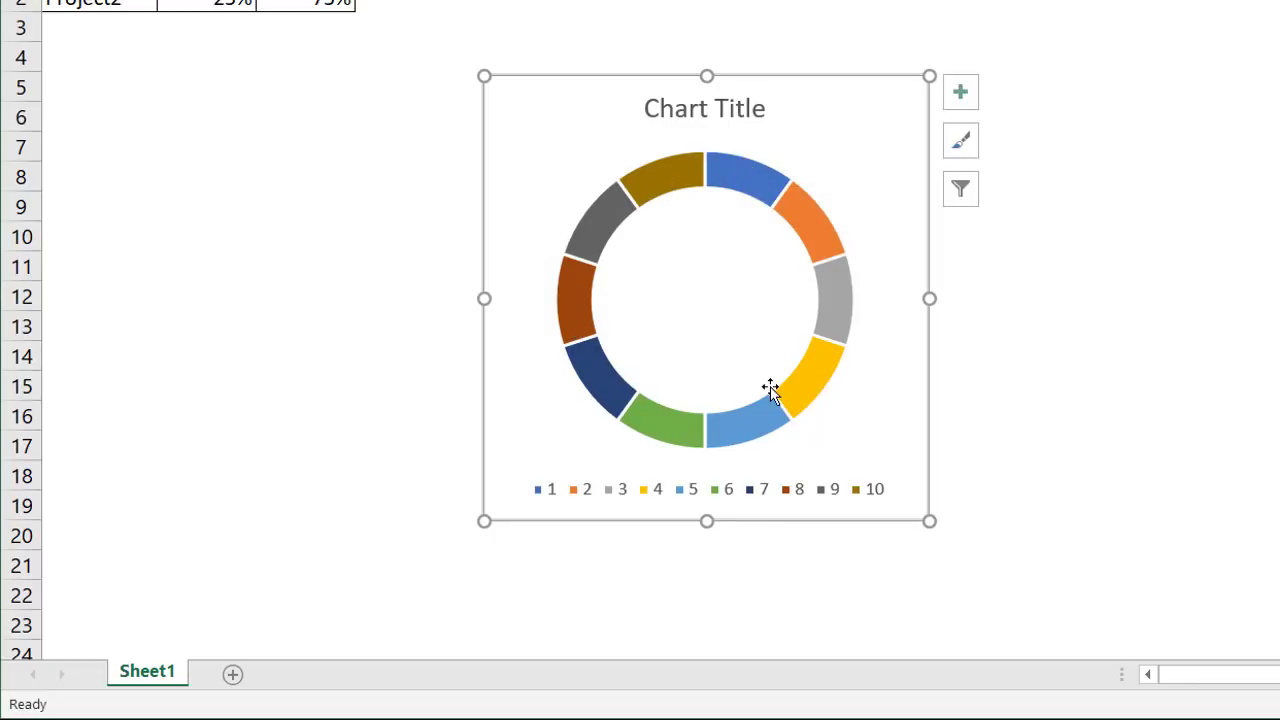
mouse_move(769, 390)
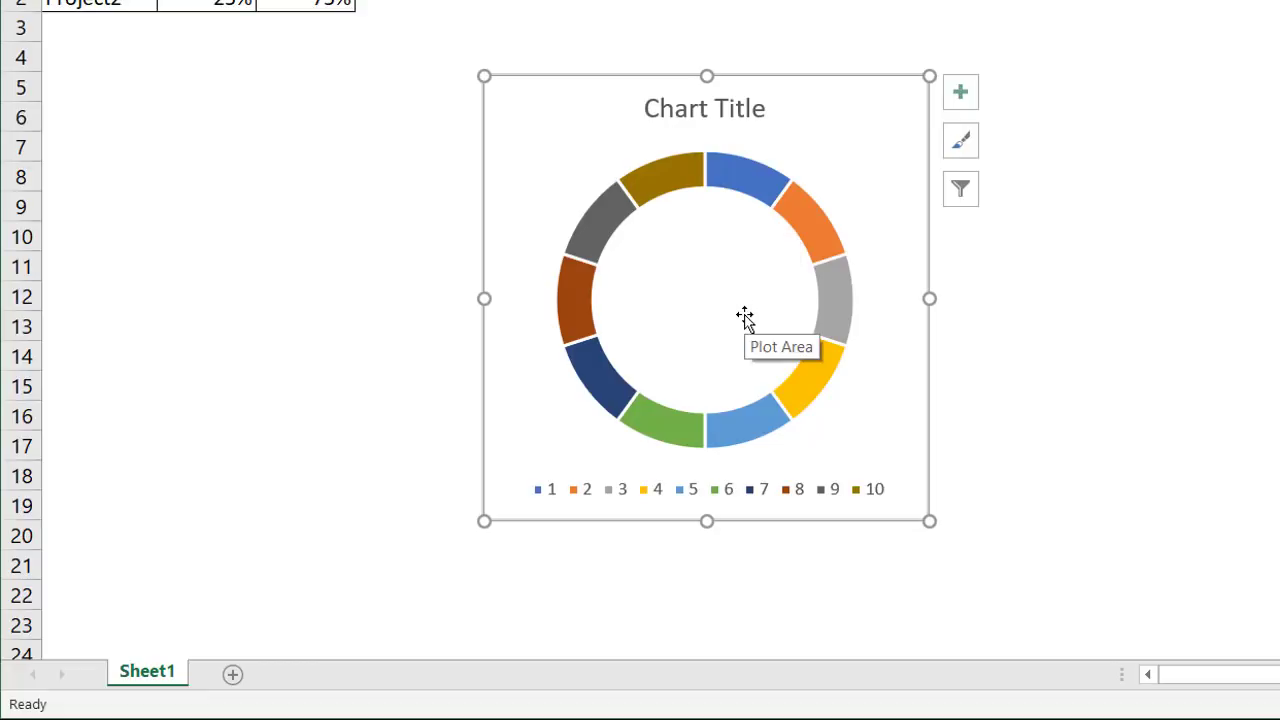
- Delete the legend and give the ten-segment ring a solid light blue fill
click(770, 497)
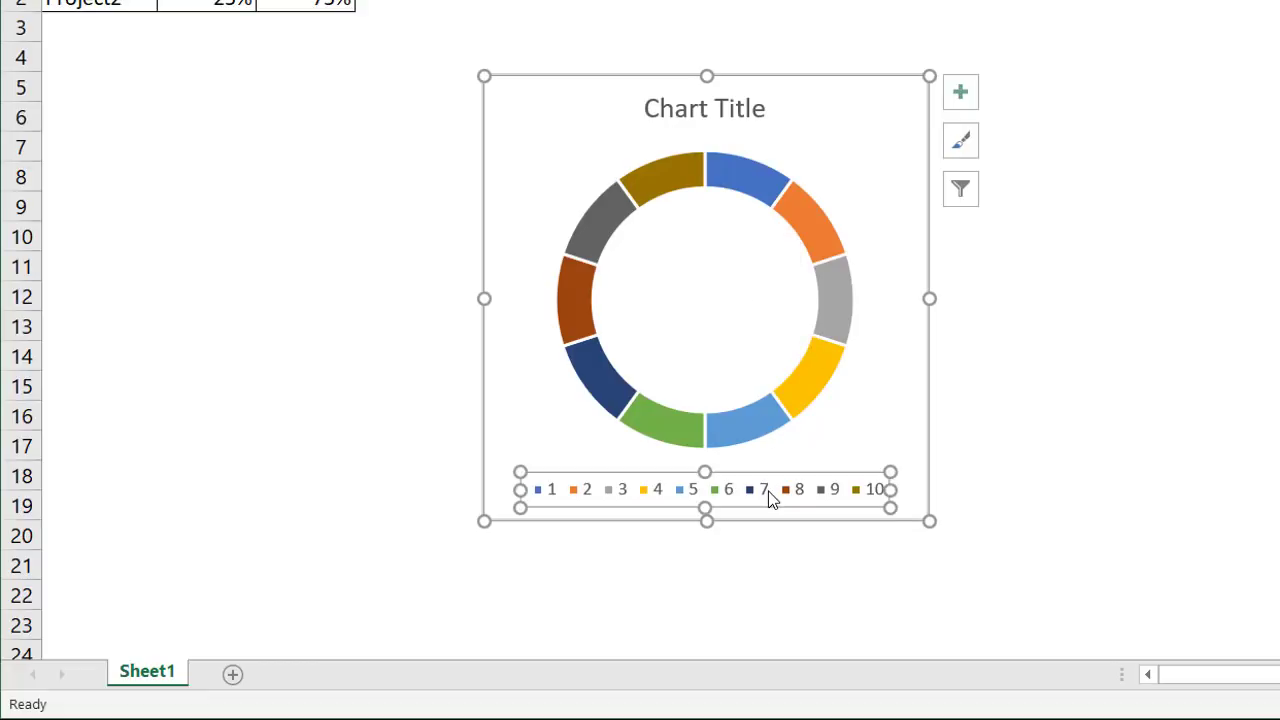
key(Delete)
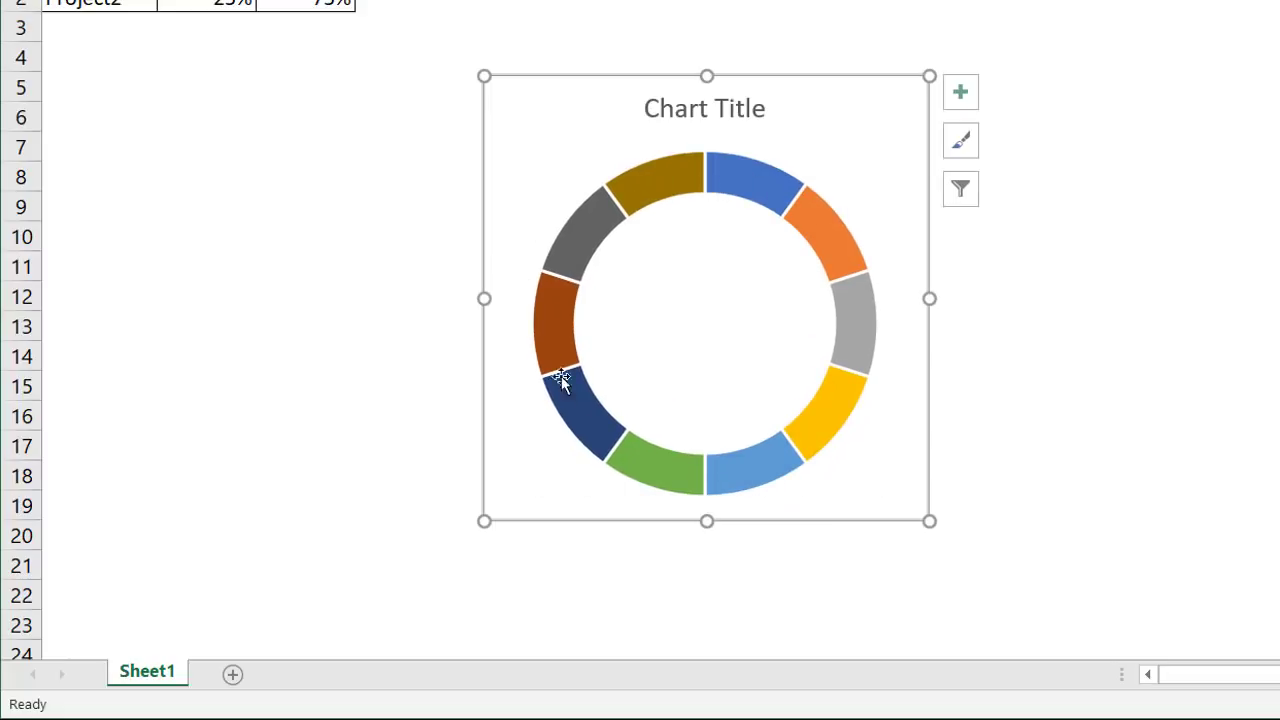
click(742, 184)
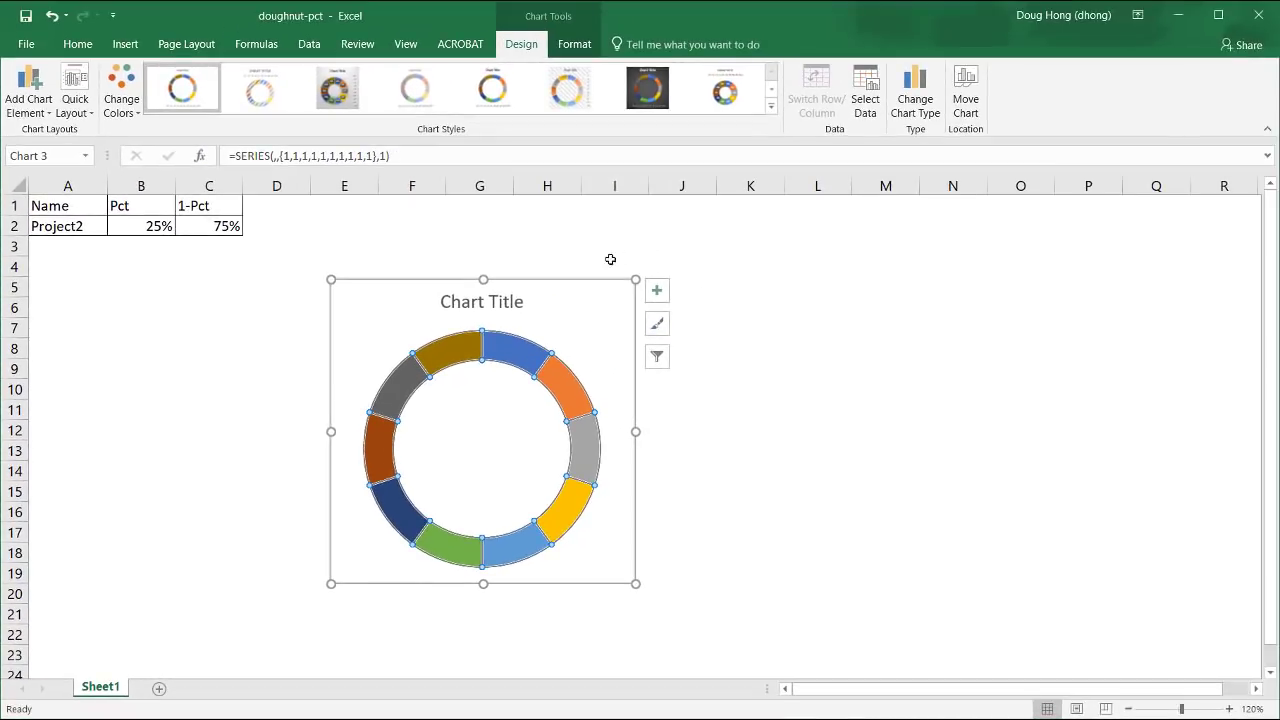
right_click(502, 350)
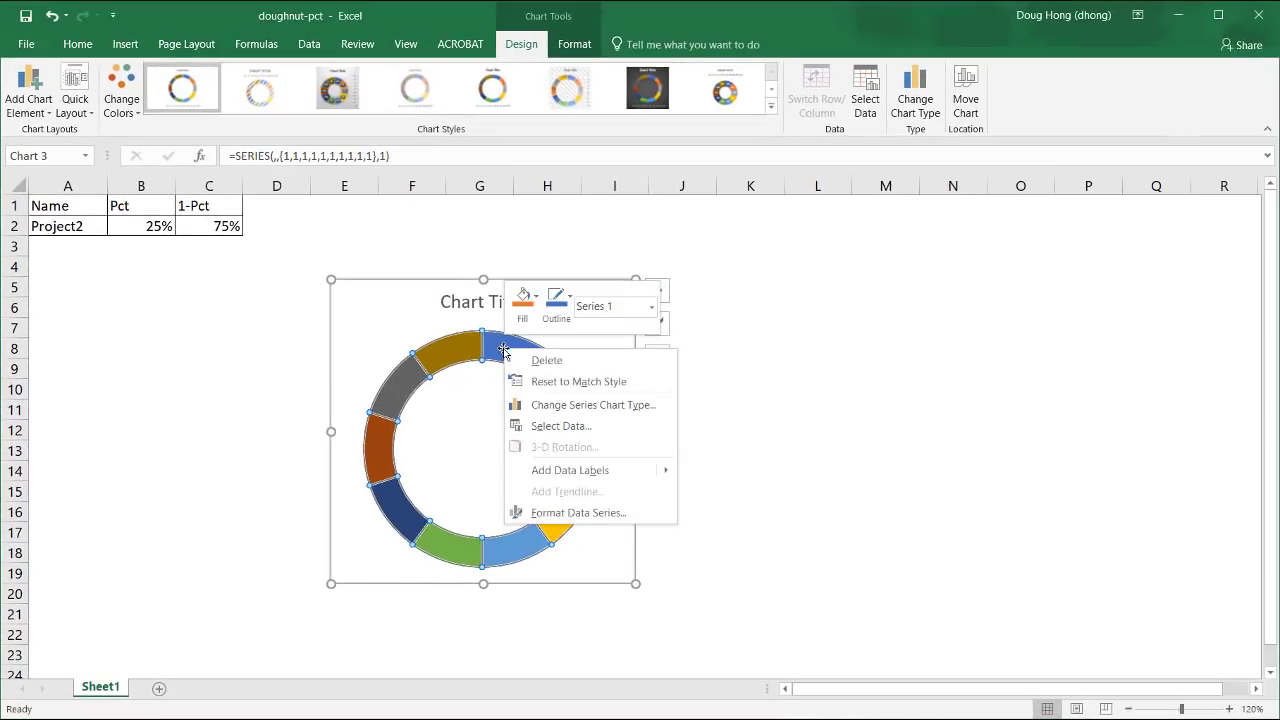
click(612, 515)
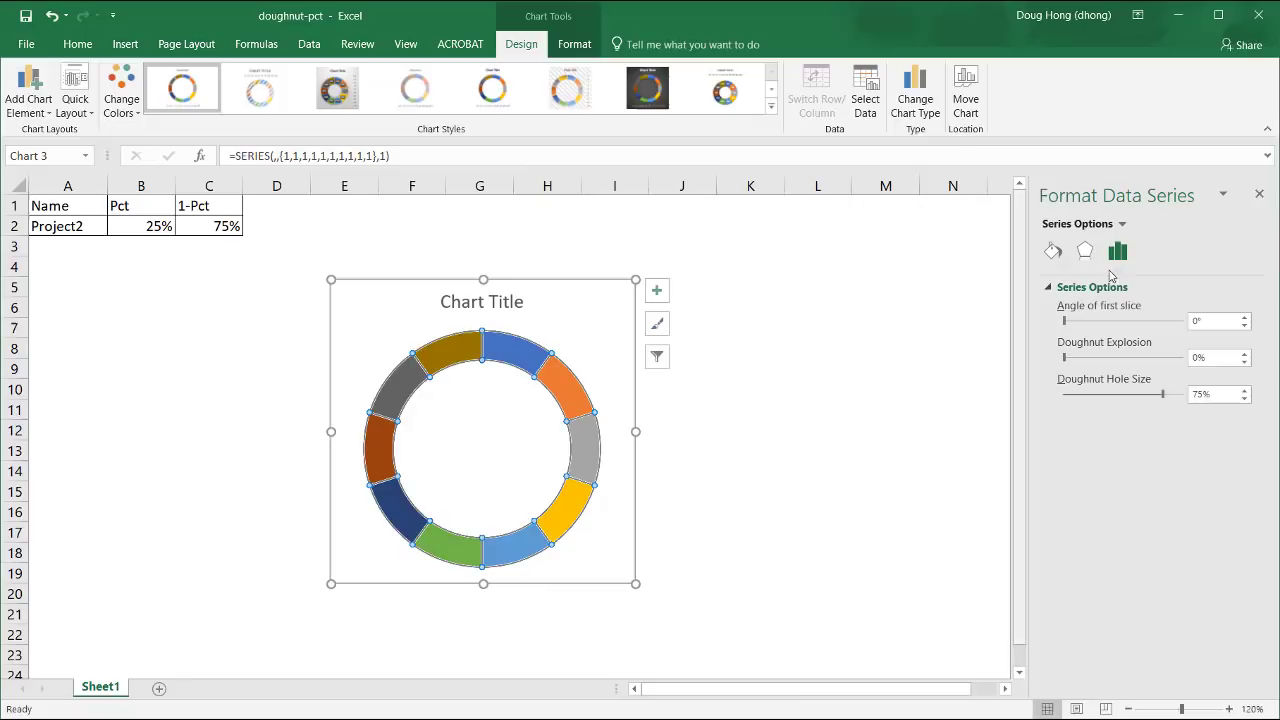
click(1053, 251)
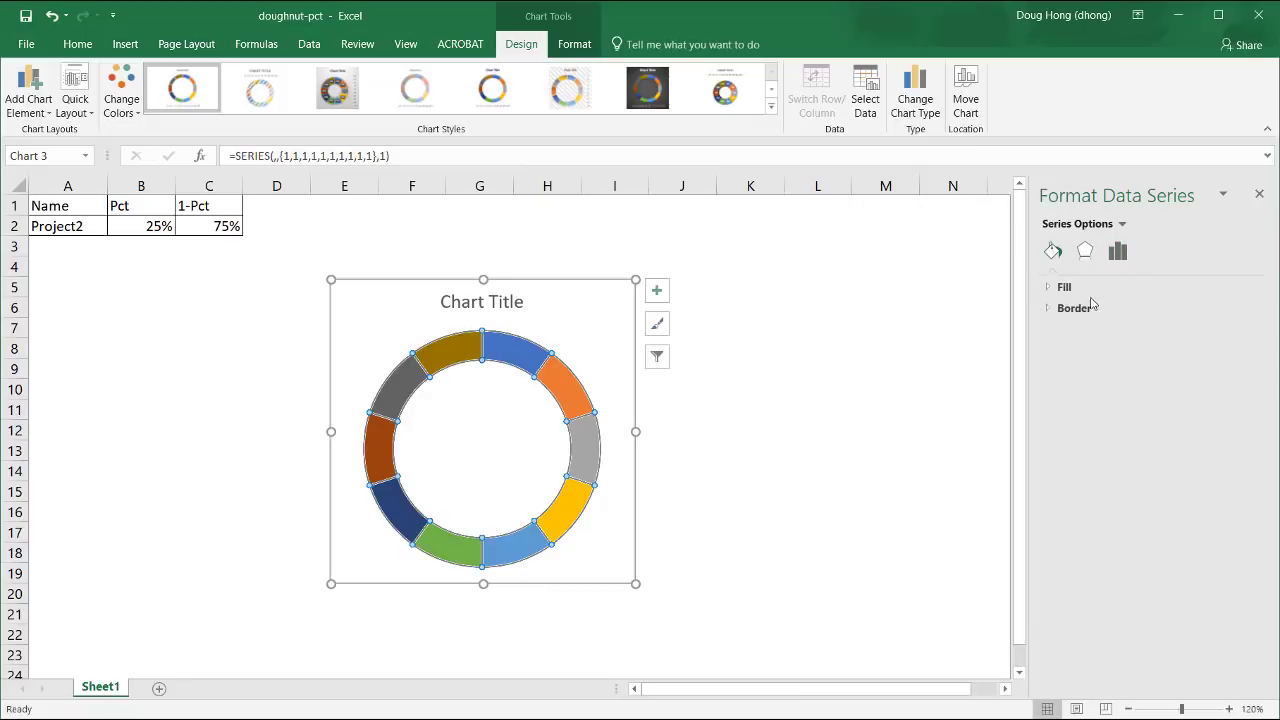
click(1045, 288)
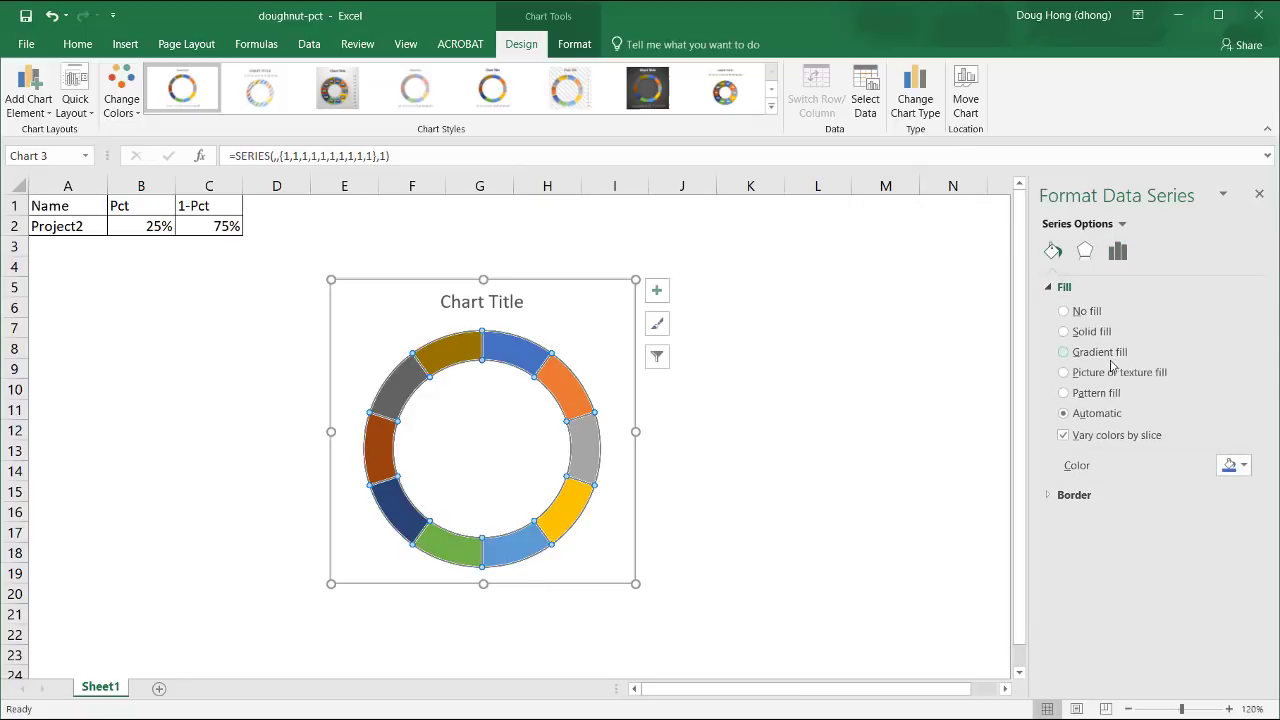
click(1064, 333)
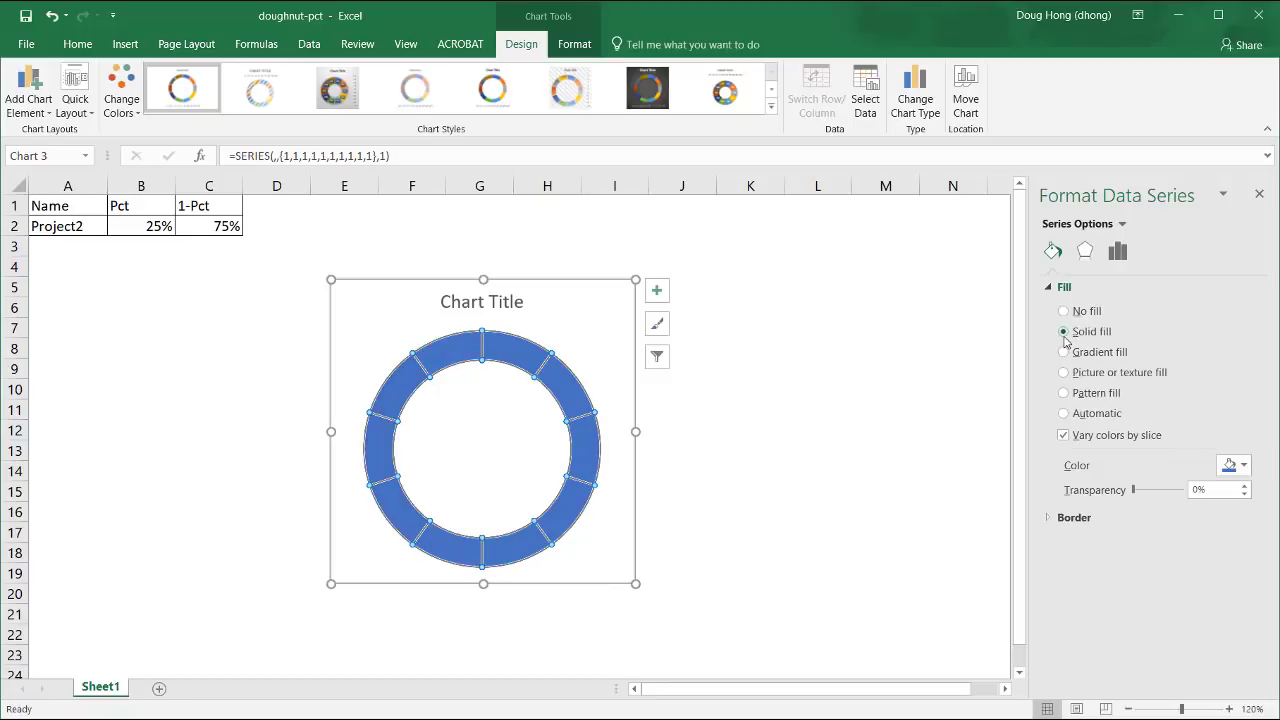
click(1244, 466)
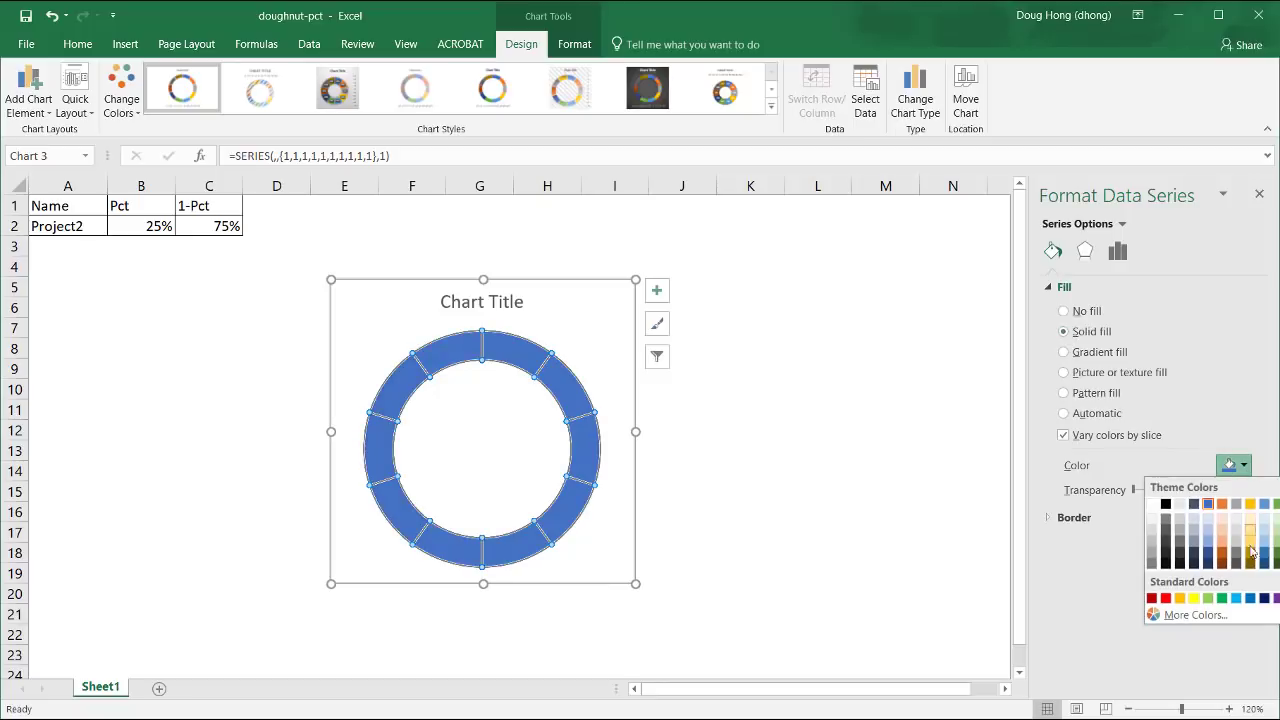
click(1236, 599)
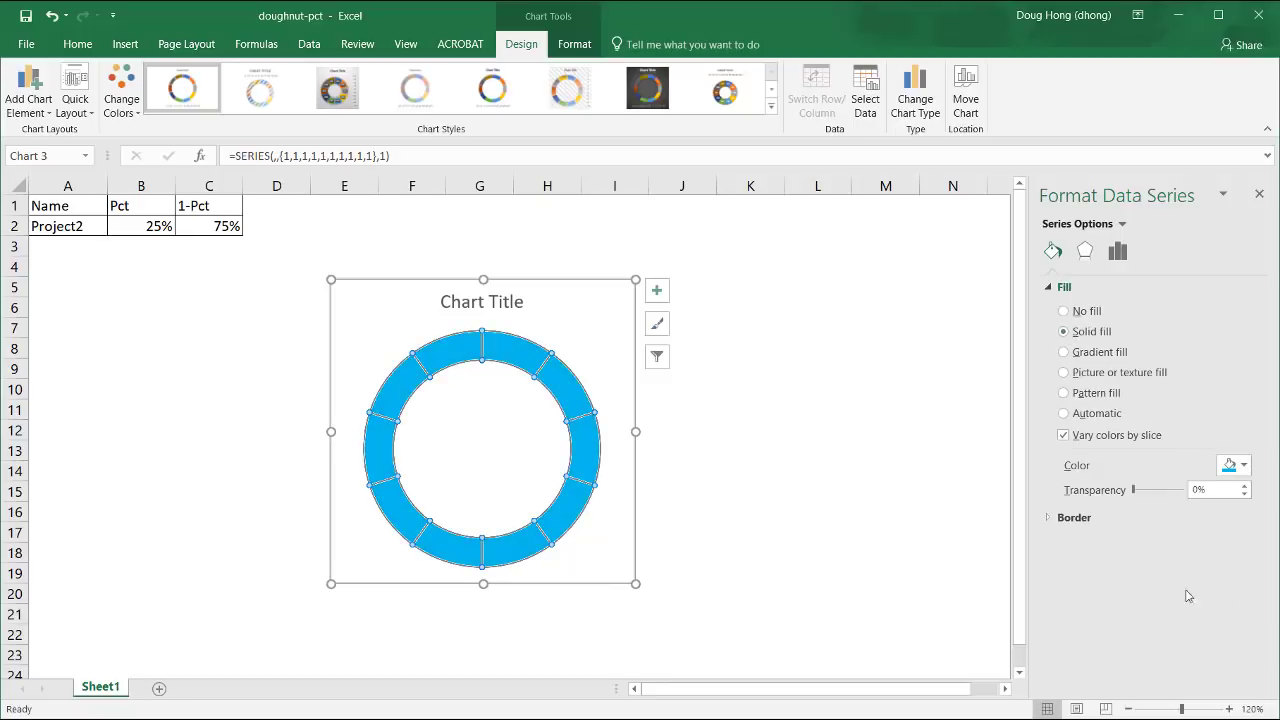
- Add a Project2 series named from A2 with values from B2:C2
click(549, 400)
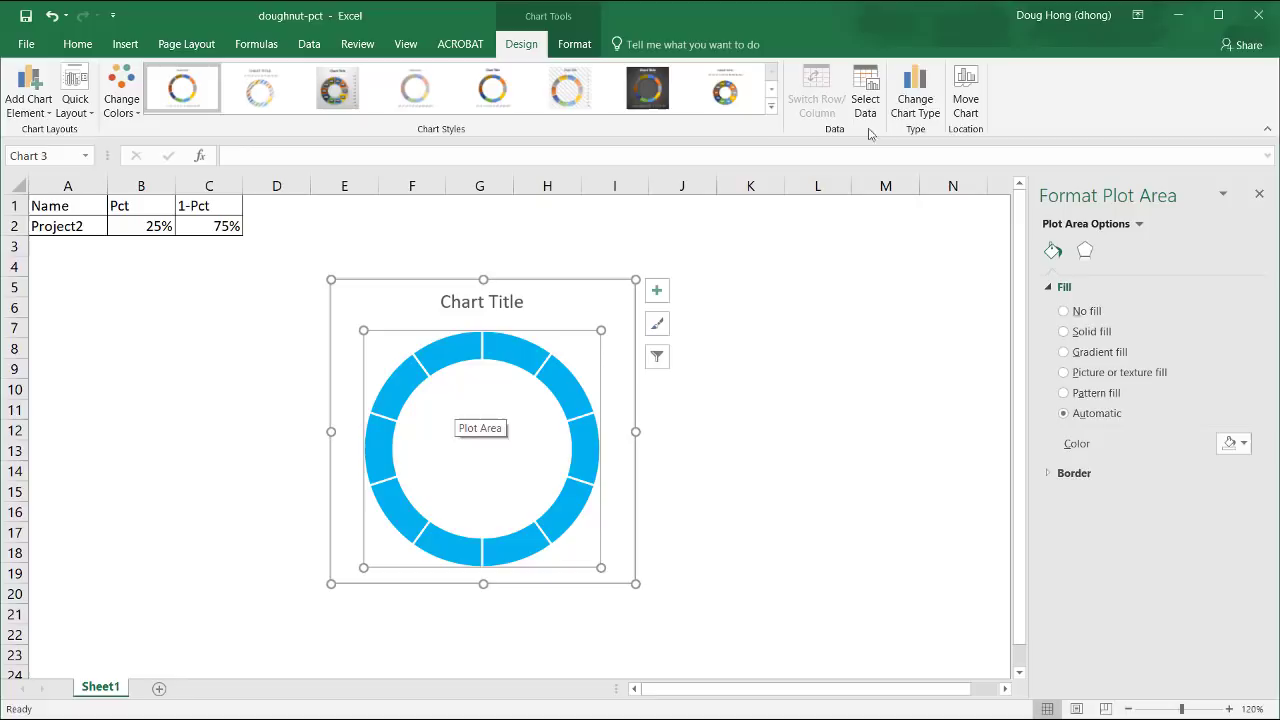
click(858, 86)
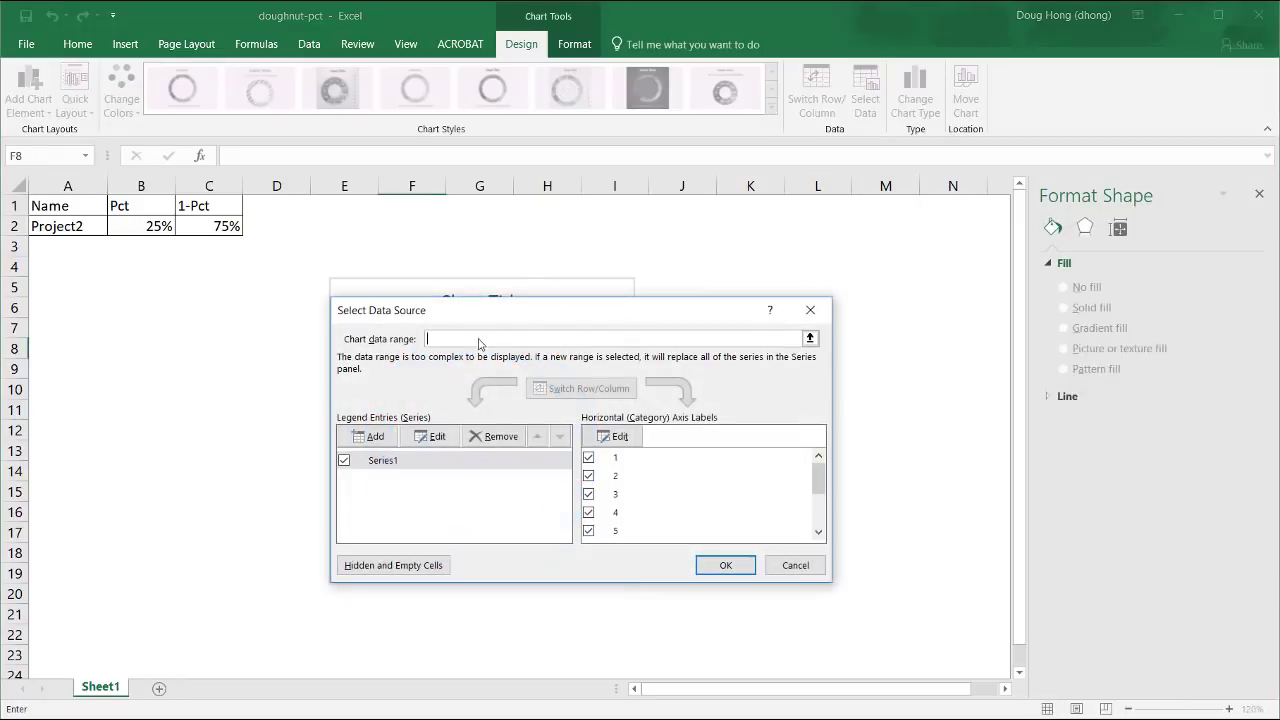
click(372, 436)
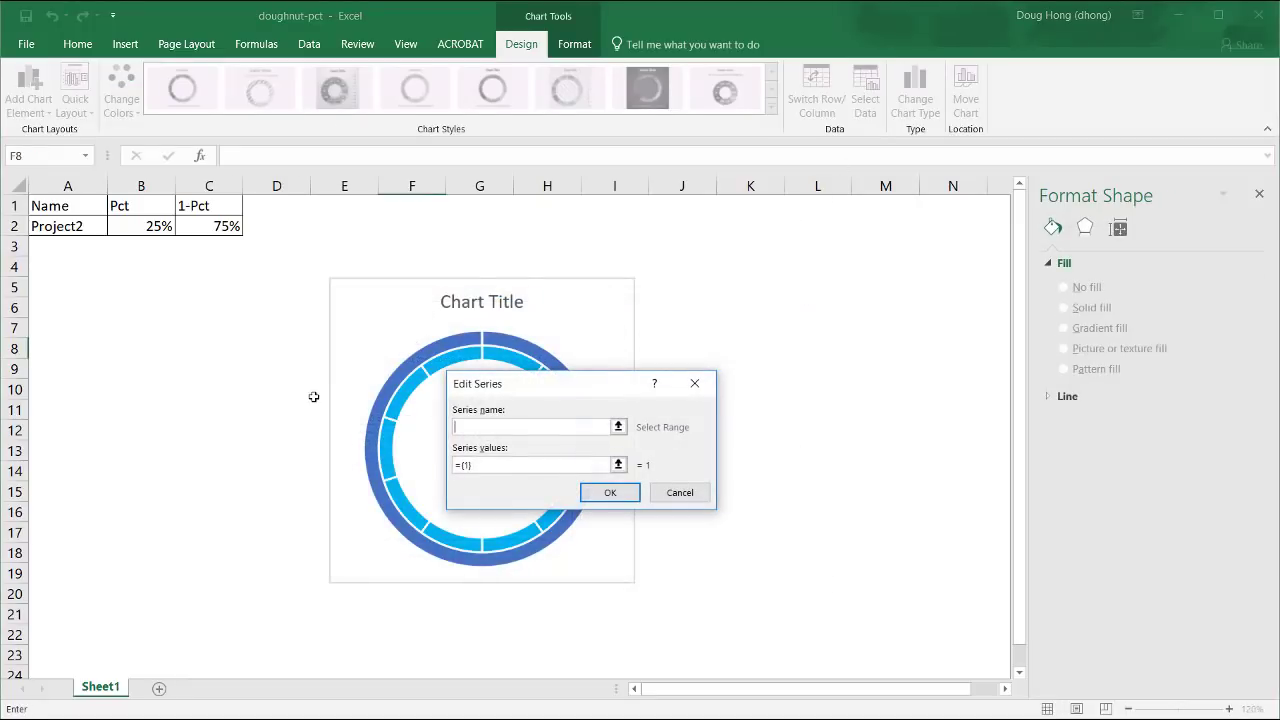
click(78, 226)
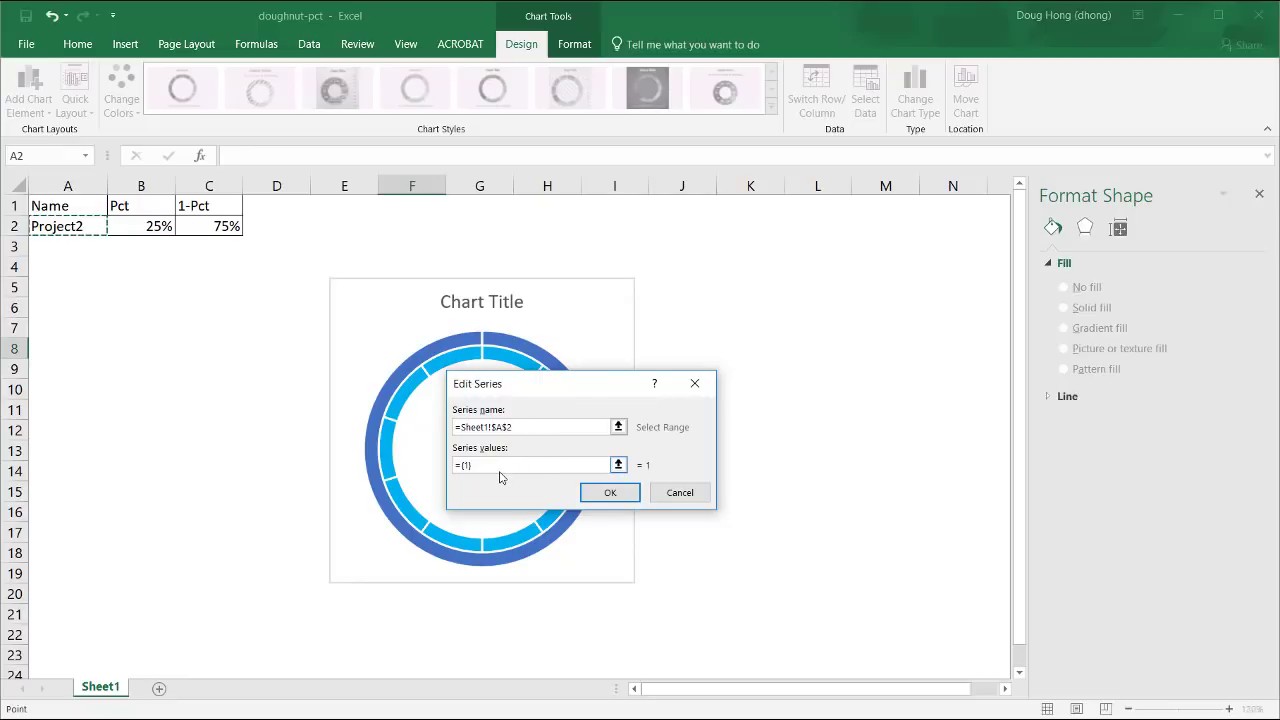
click(499, 470)
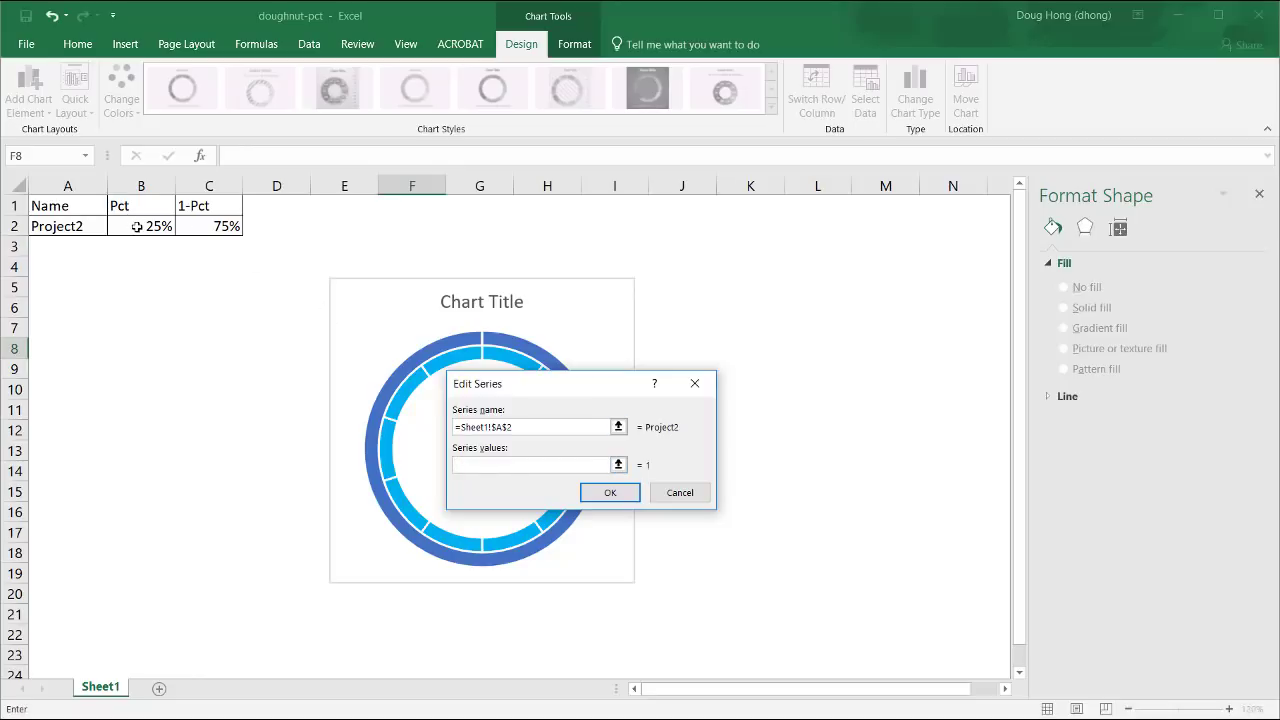
drag(137, 226, 235, 226)
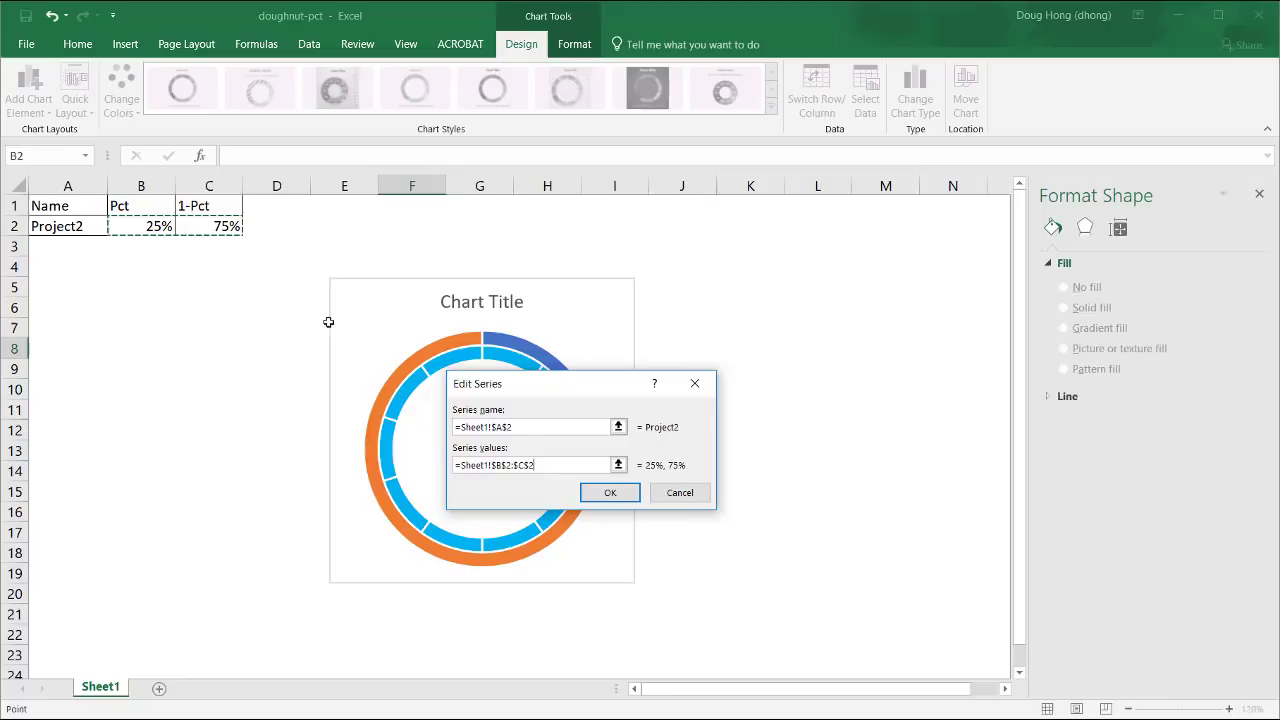
click(609, 495)
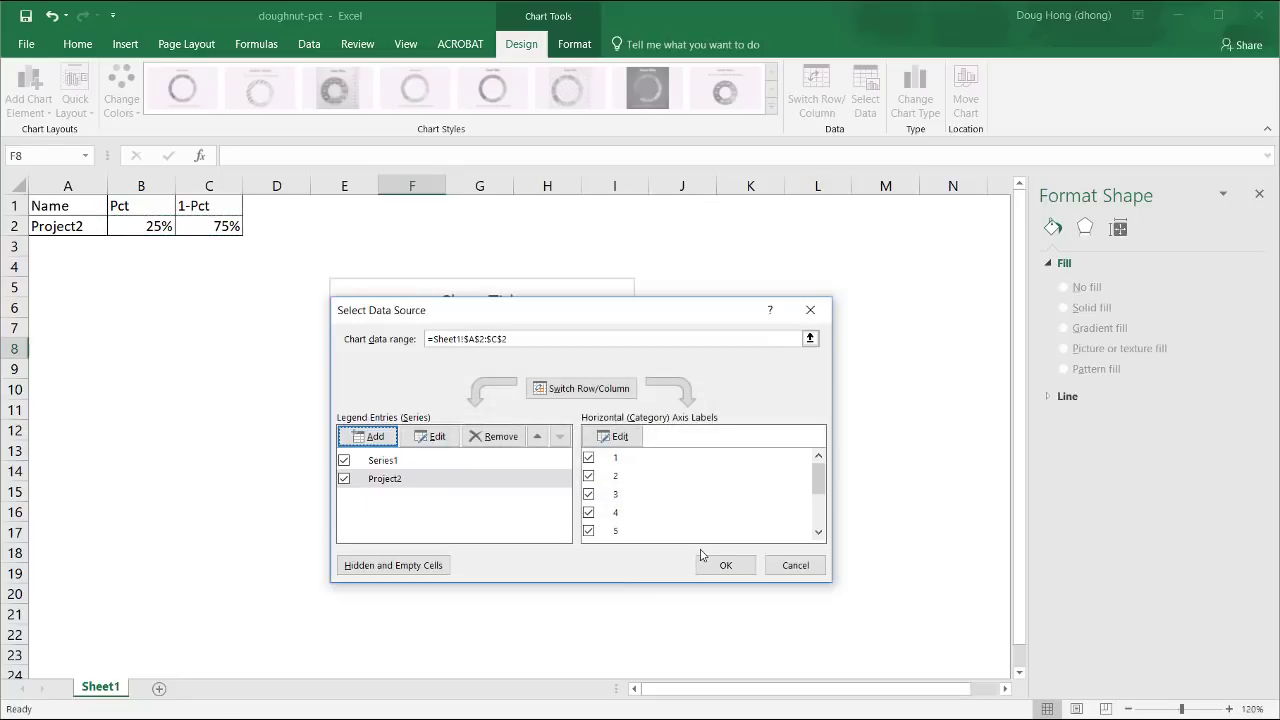
click(725, 565)
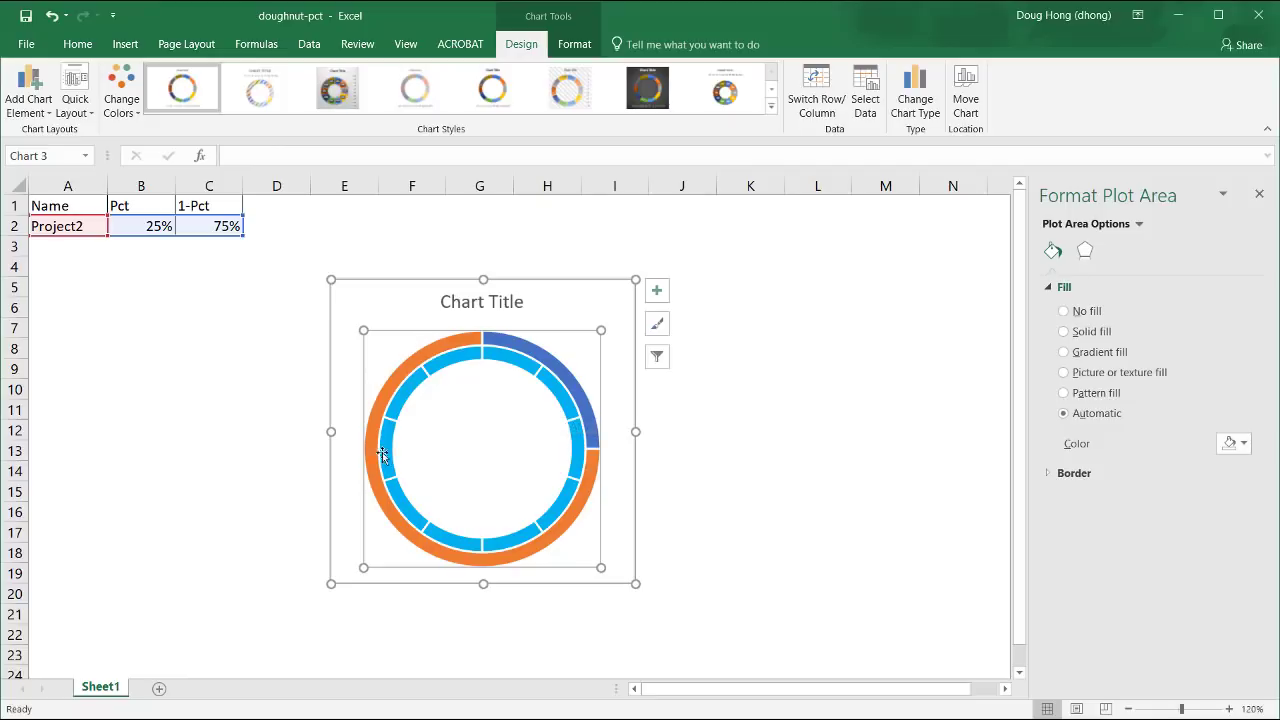
mouse_move(443, 348)
mouse_move(389, 393)
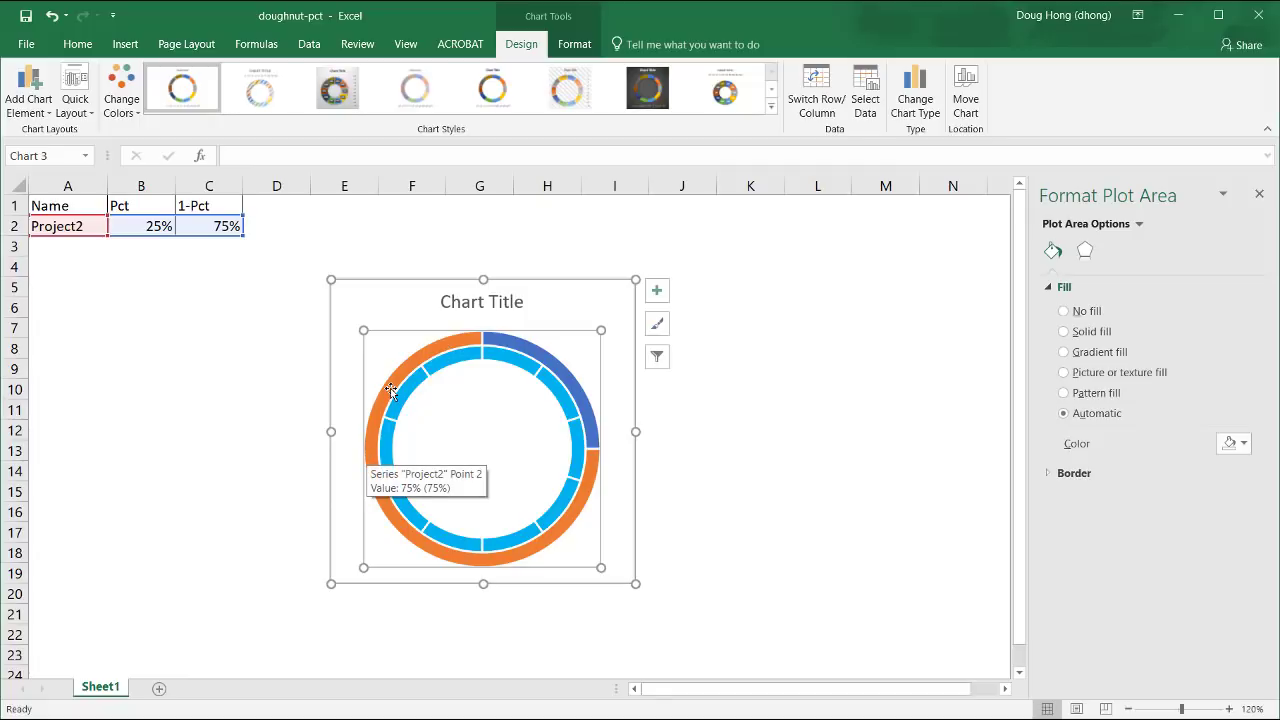
click(1085, 250)
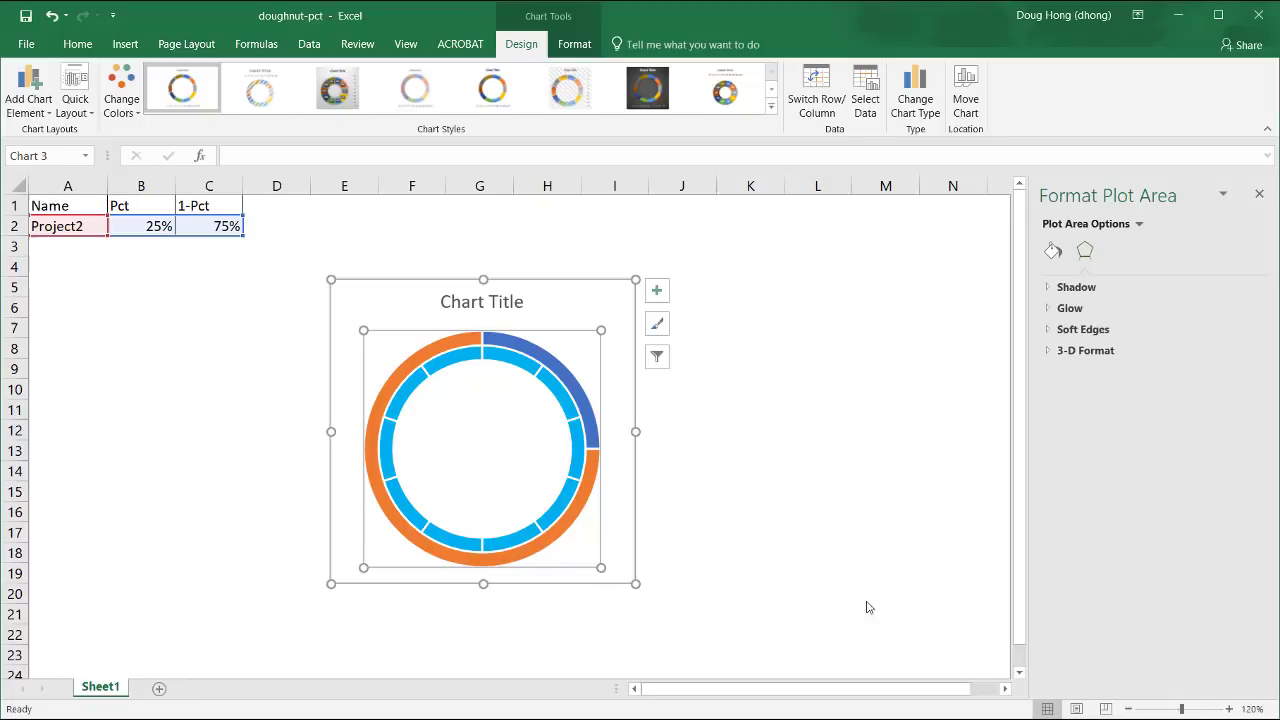
click(452, 342)
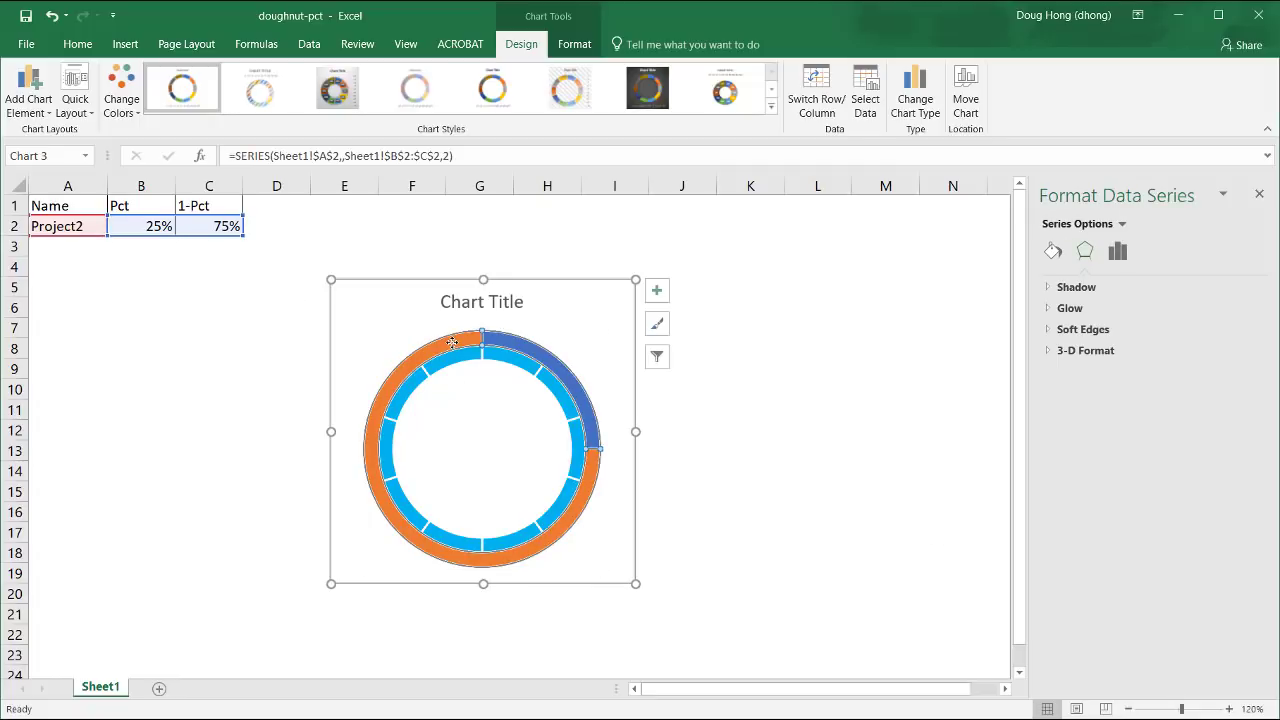
- Move the Project2 series to the secondary axis through Change Series Chart Type
right_click(453, 343)
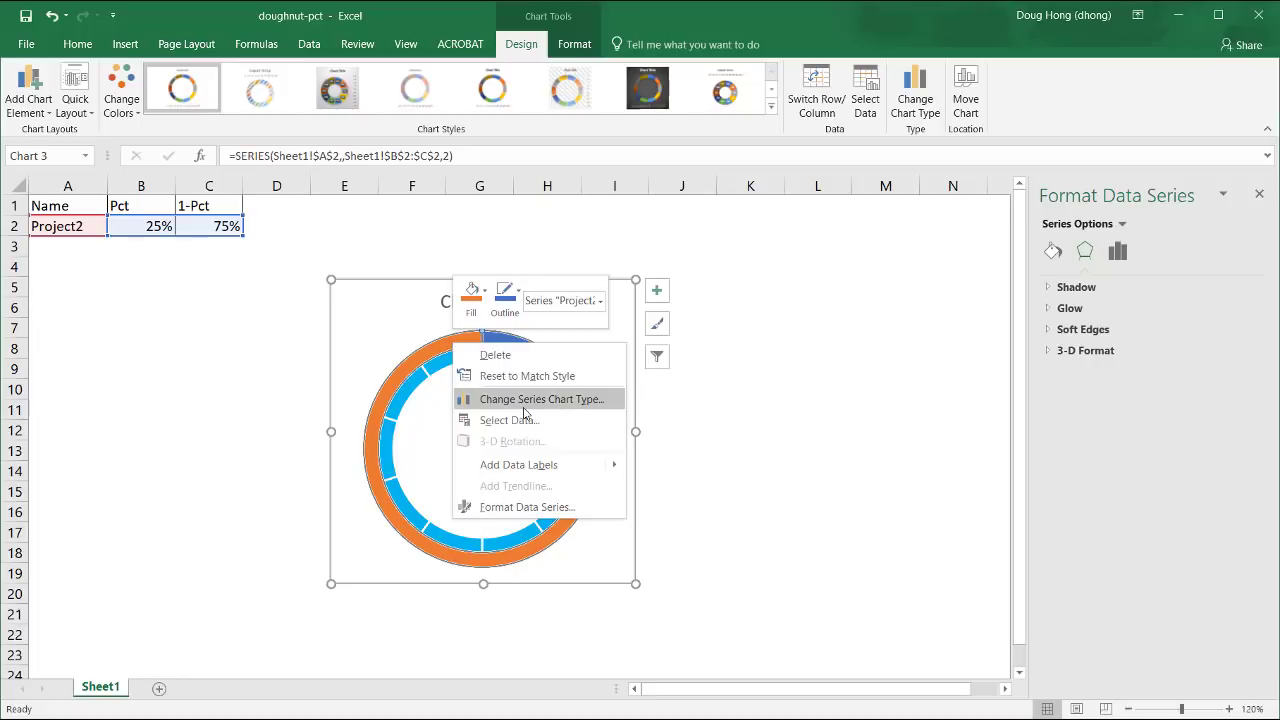
click(524, 404)
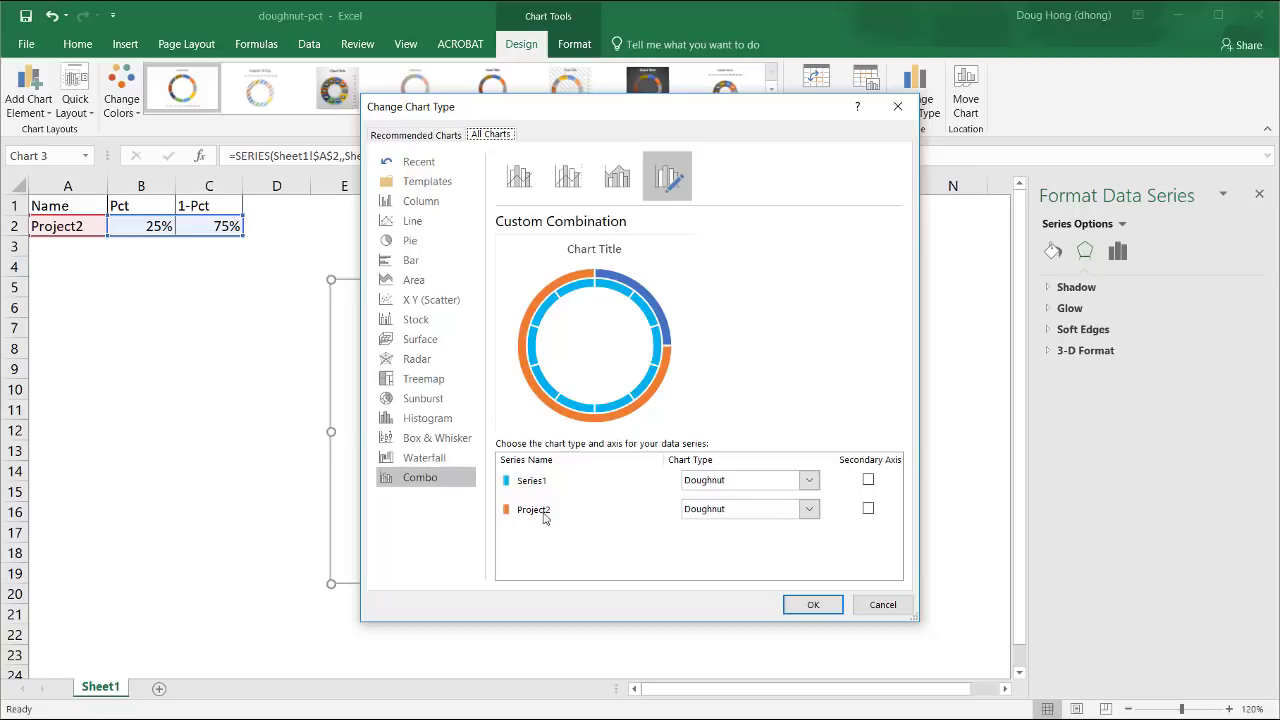
click(868, 509)
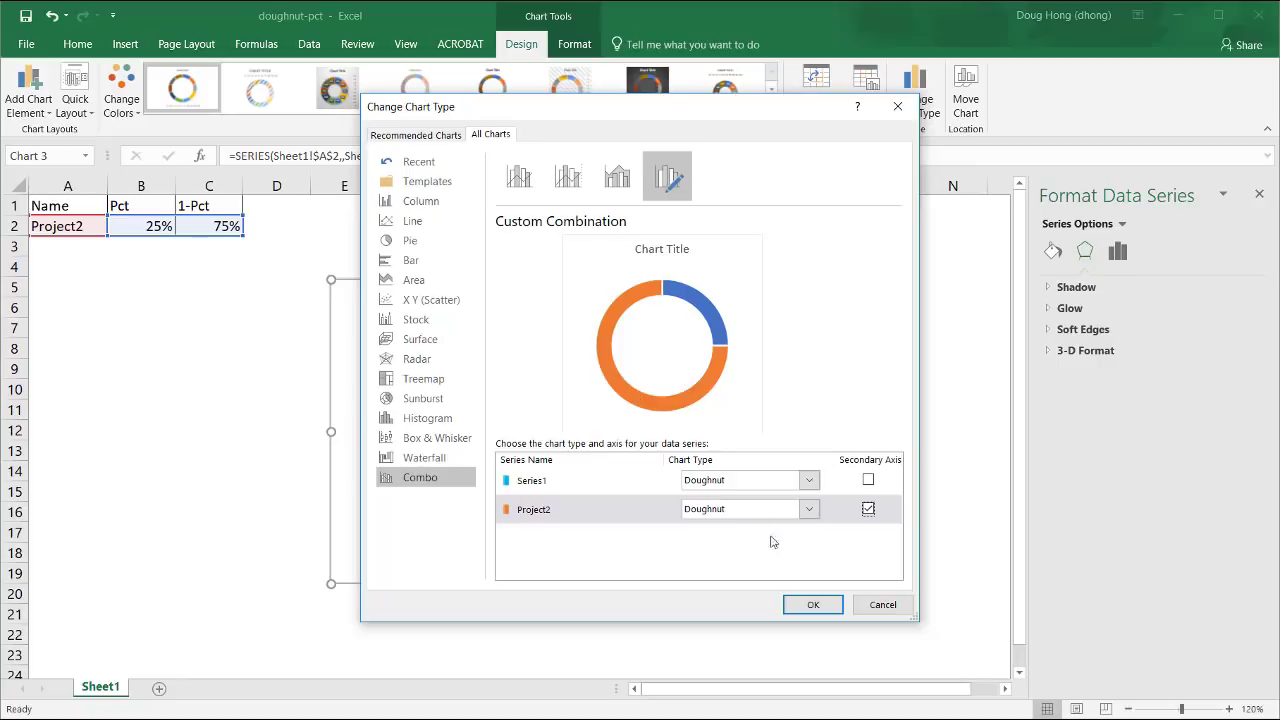
click(813, 604)
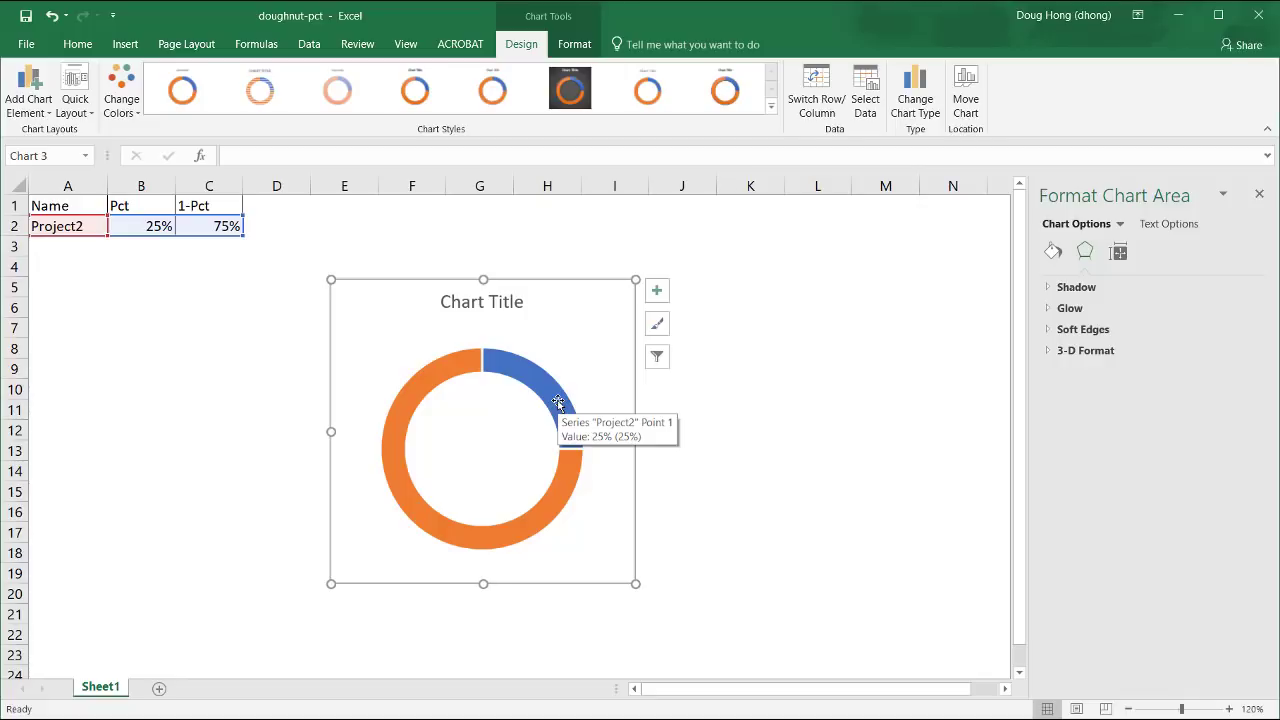
- Set Project2's 25% slice to no fill so the segmented ring shows through
click(536, 381)
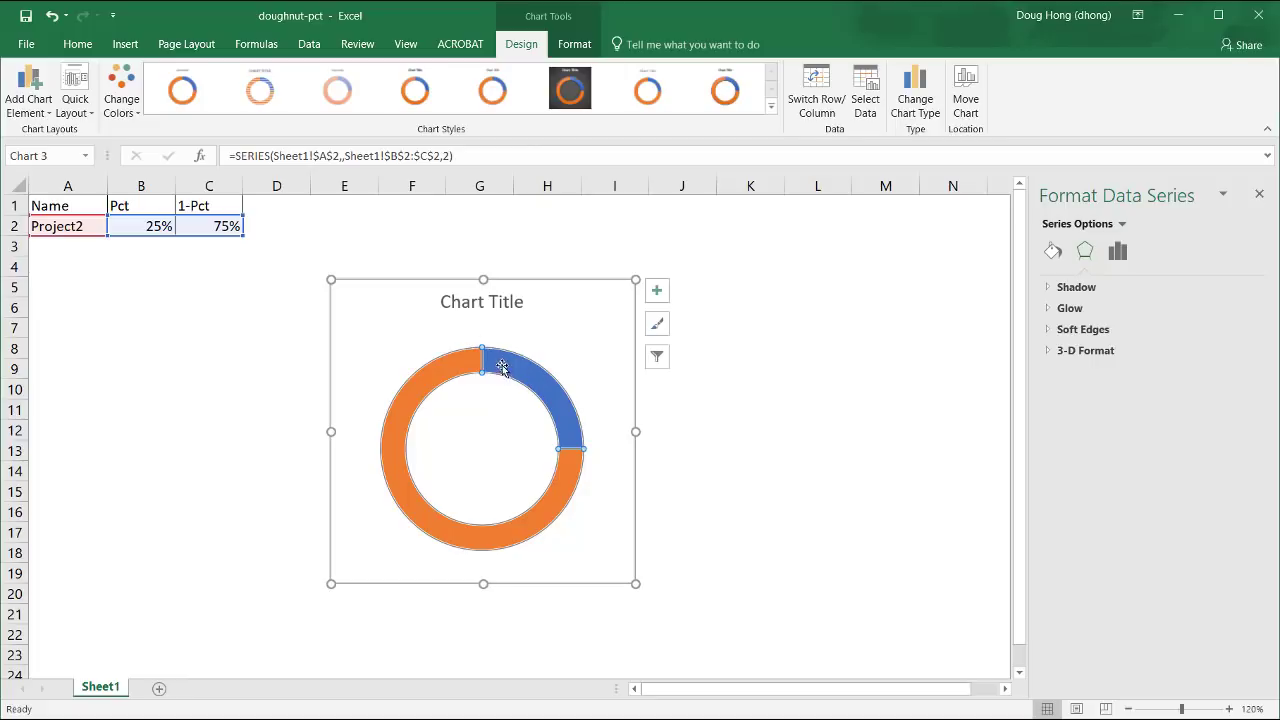
click(1053, 250)
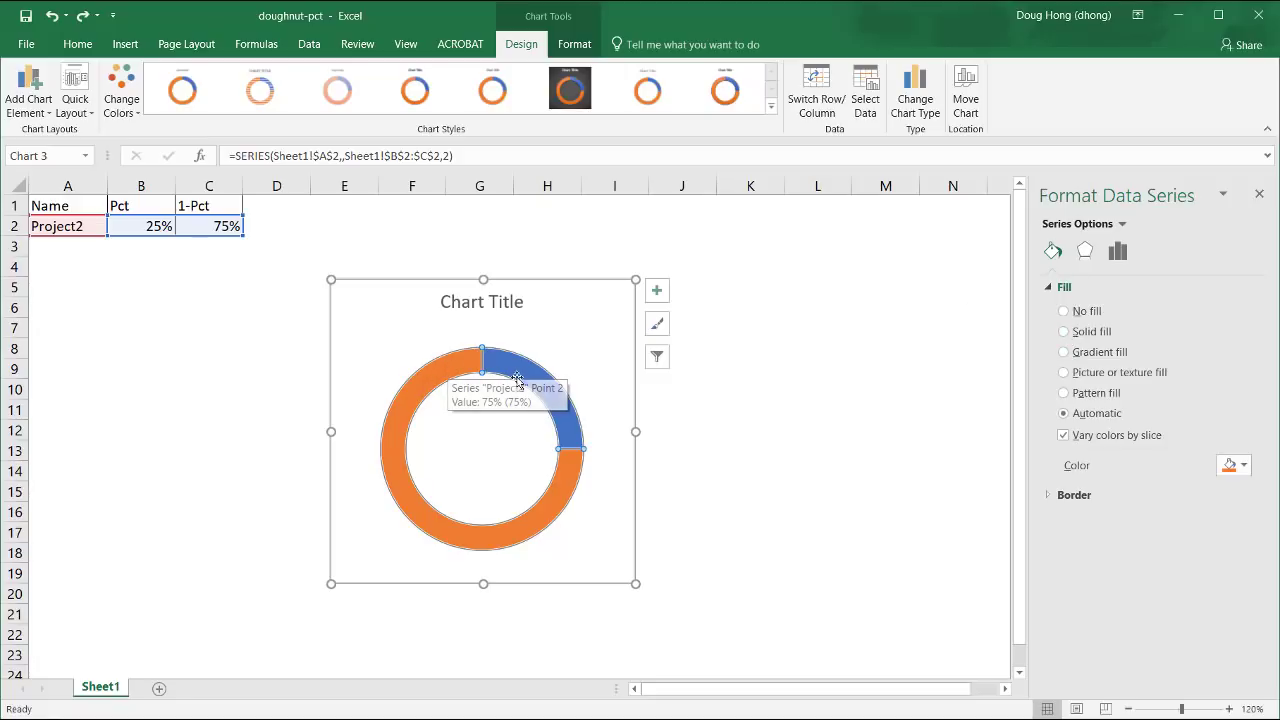
mouse_move(524, 379)
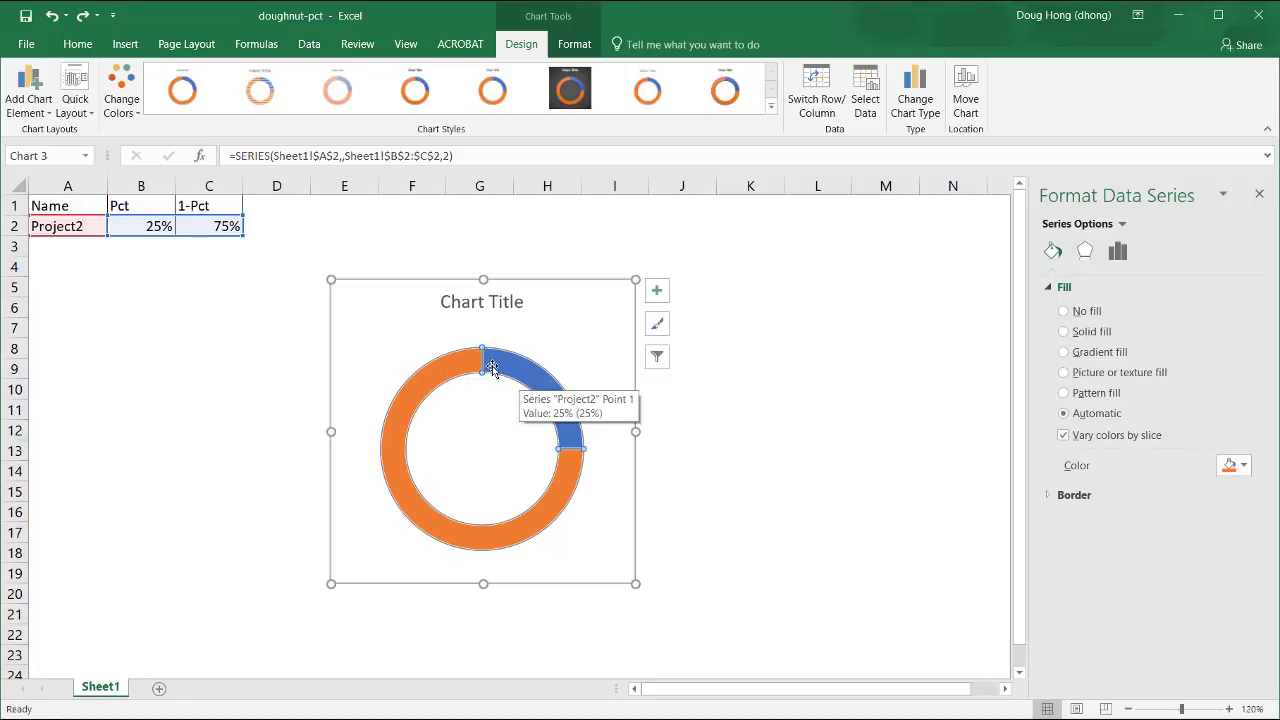
click(506, 366)
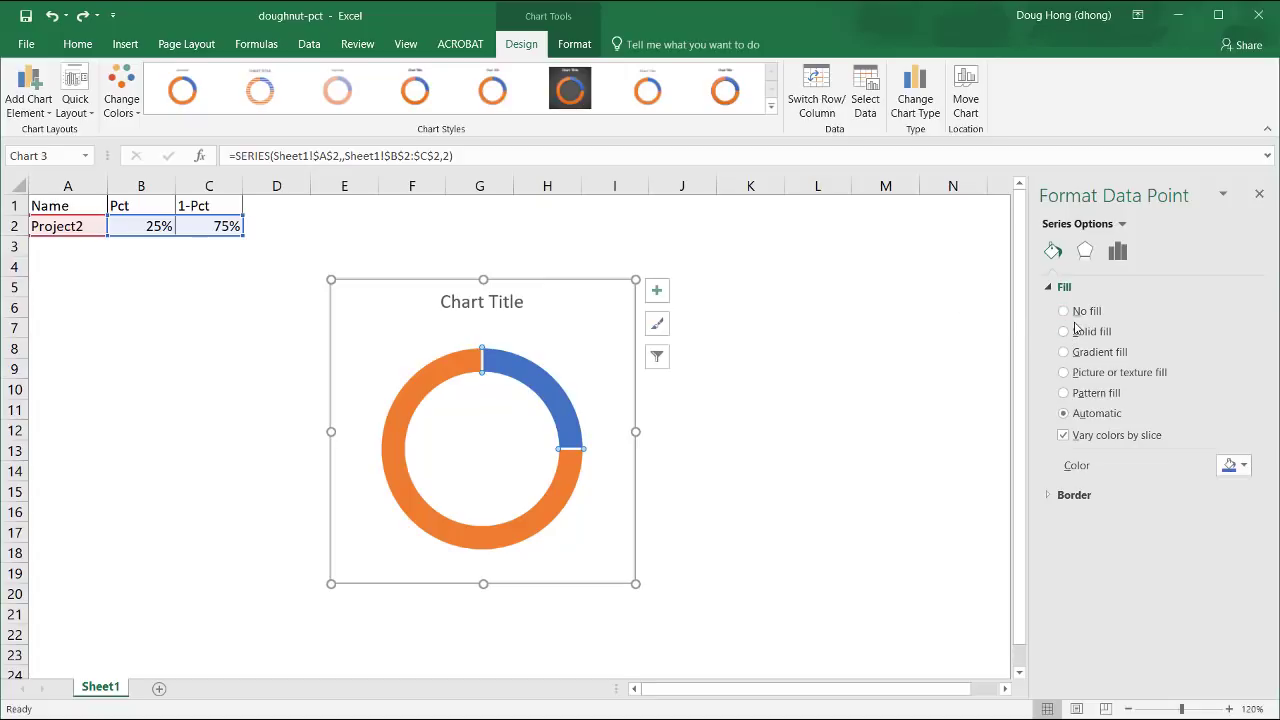
click(1066, 311)
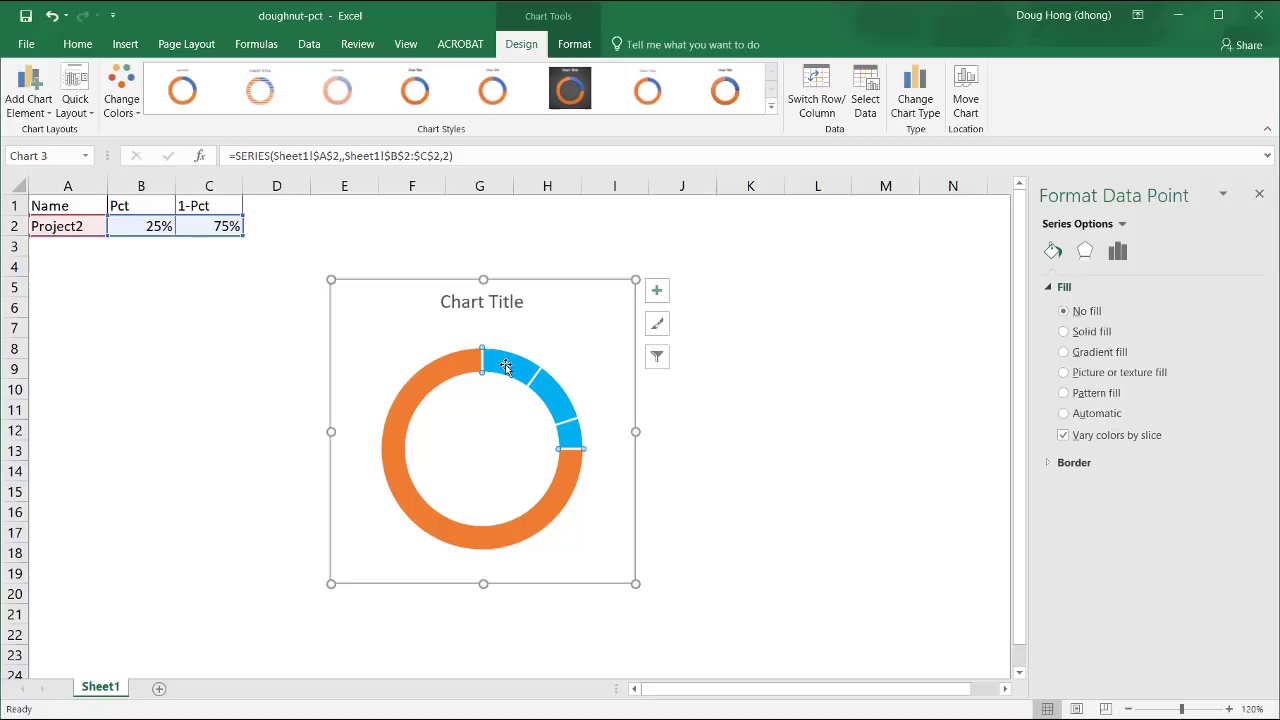
mouse_move(518, 371)
mouse_move(562, 482)
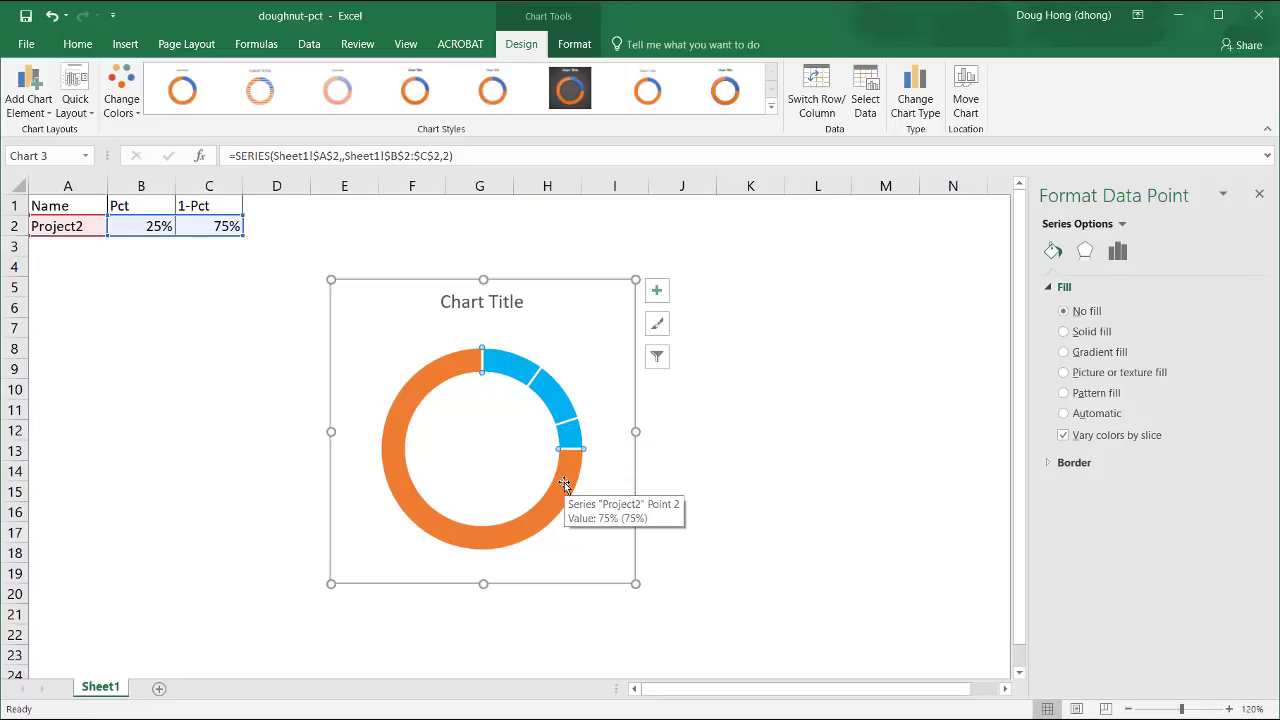
- Give the Project2 75% slice a solid white fill
click(510, 537)
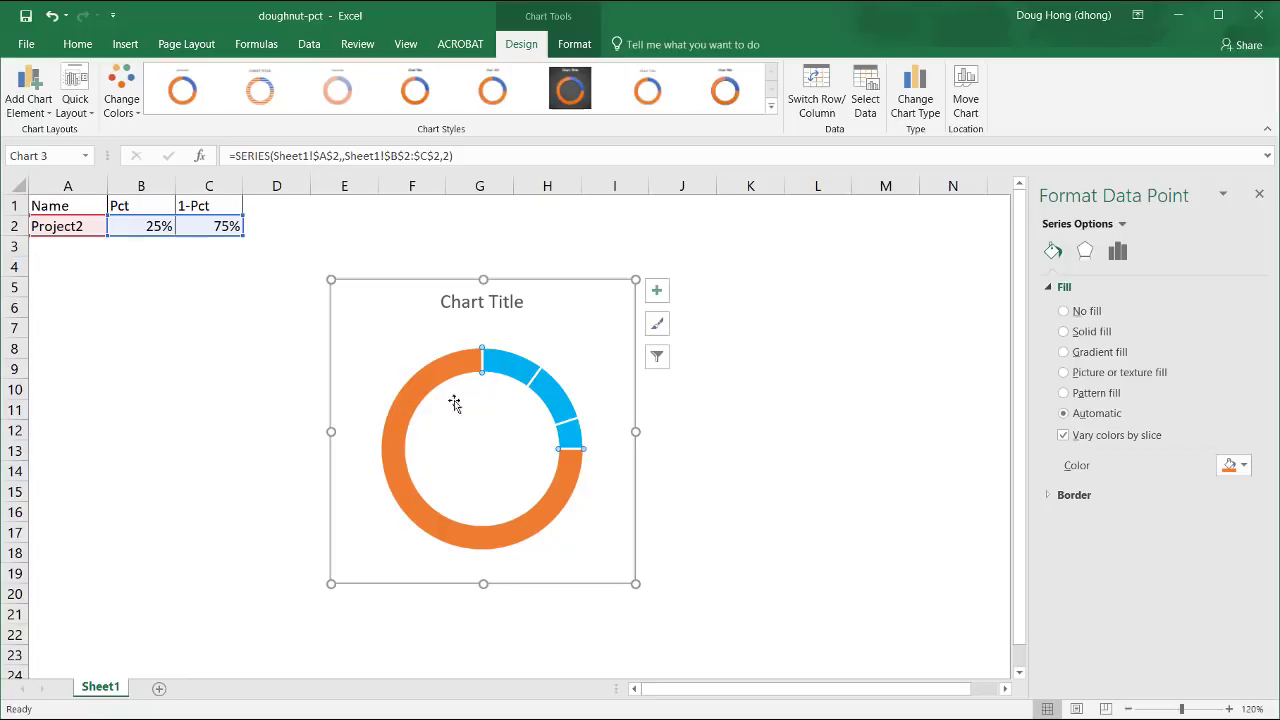
click(1064, 332)
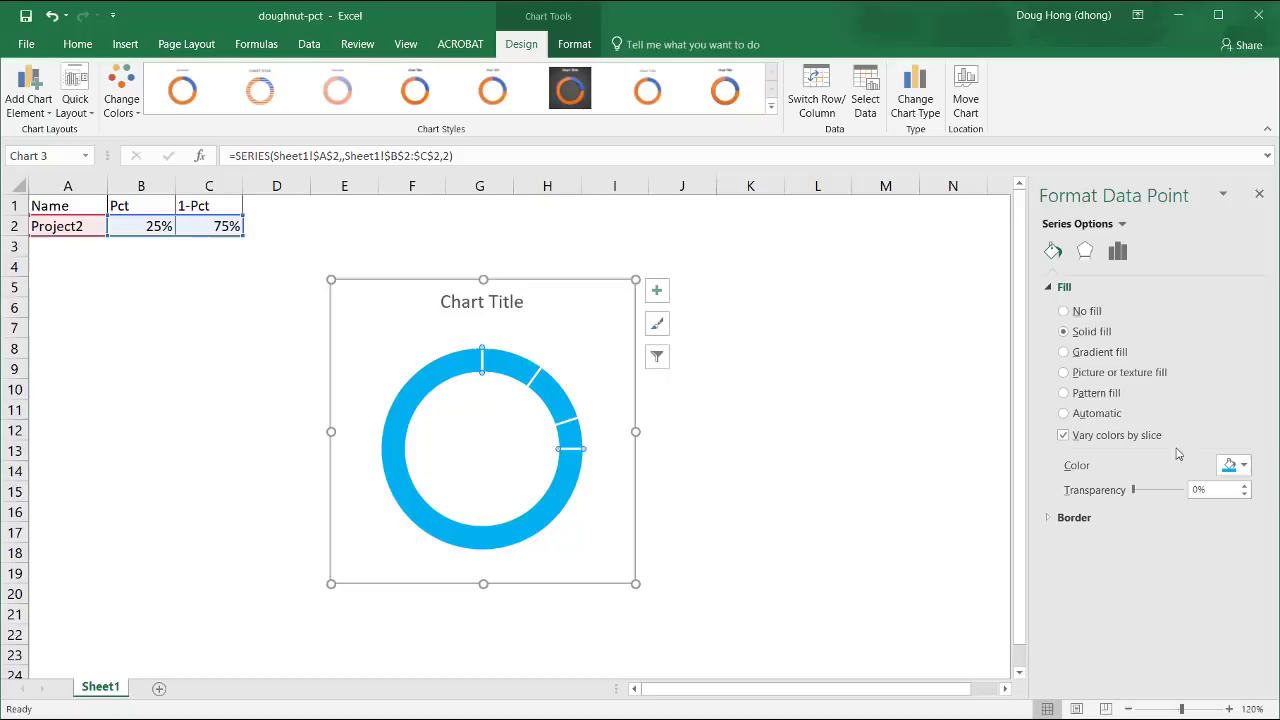
key(ctrl+z)
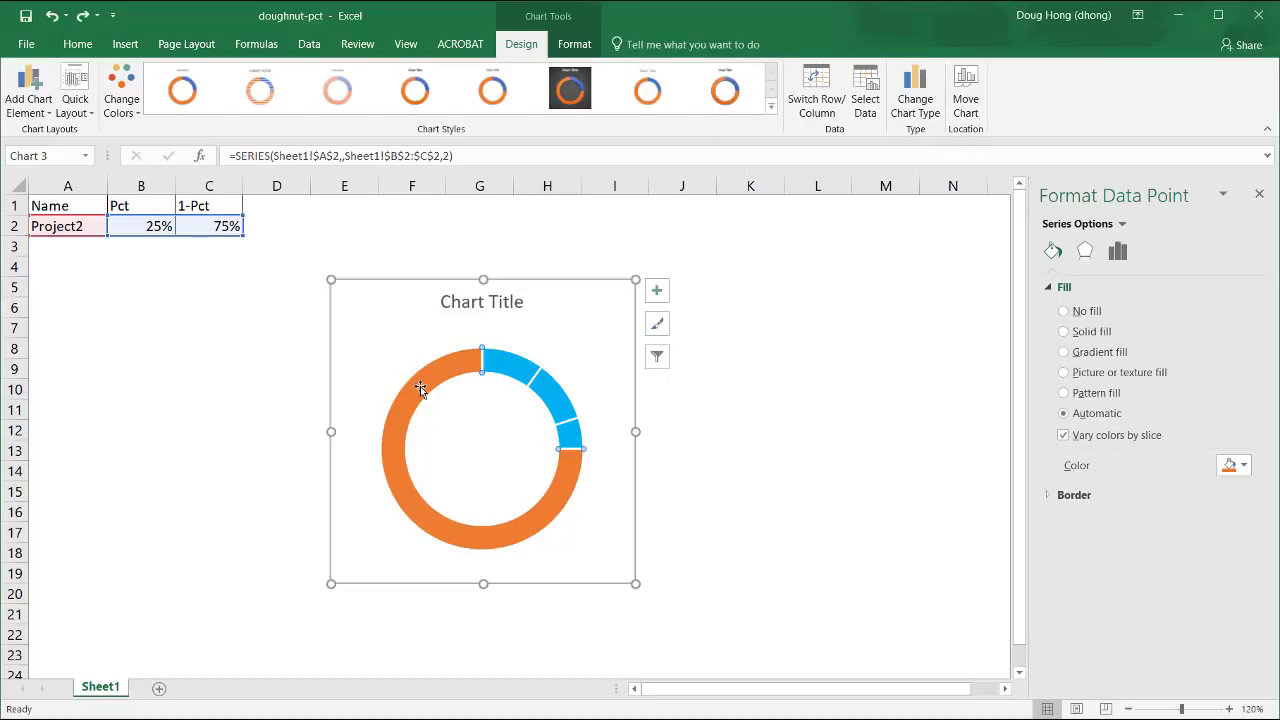
click(610, 348)
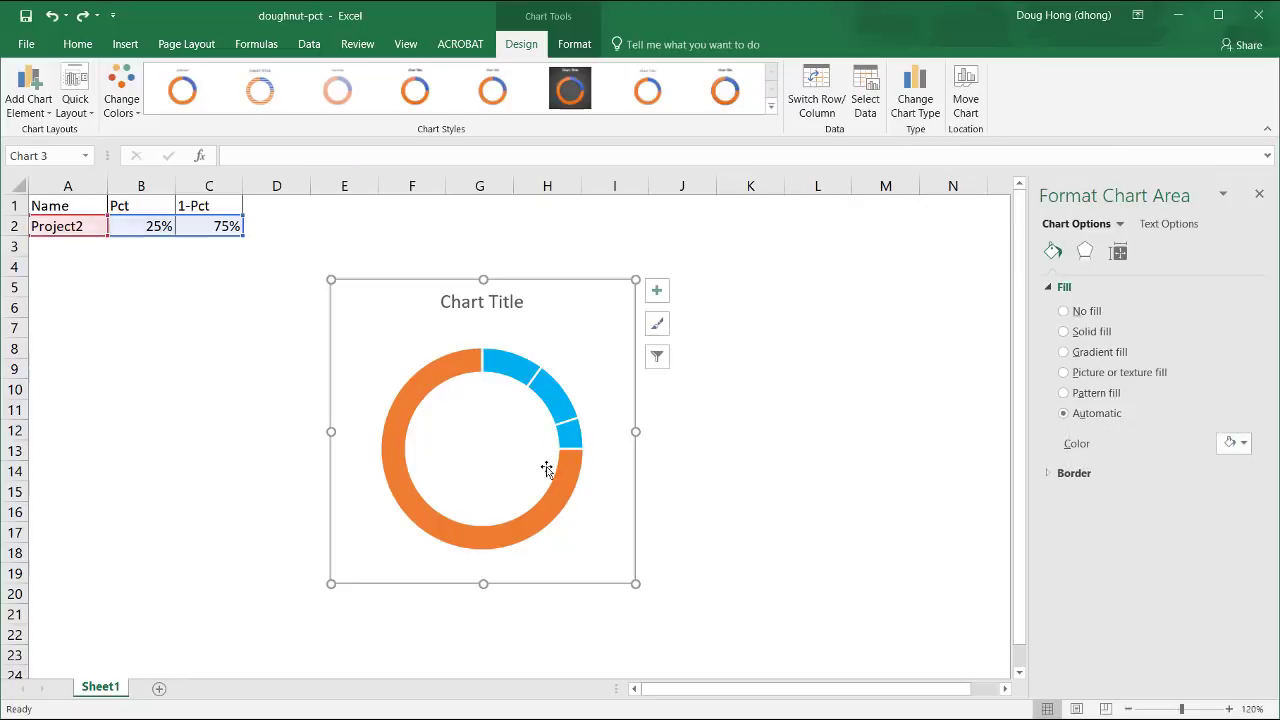
click(556, 509)
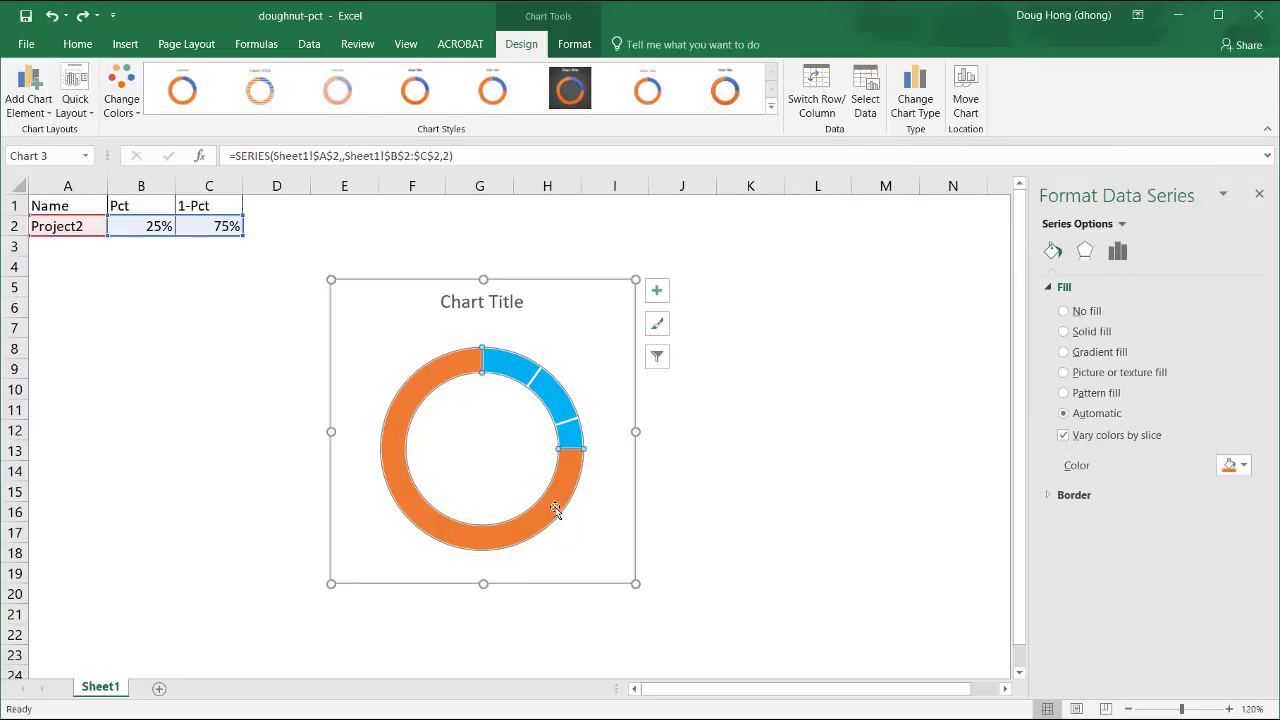
click(555, 507)
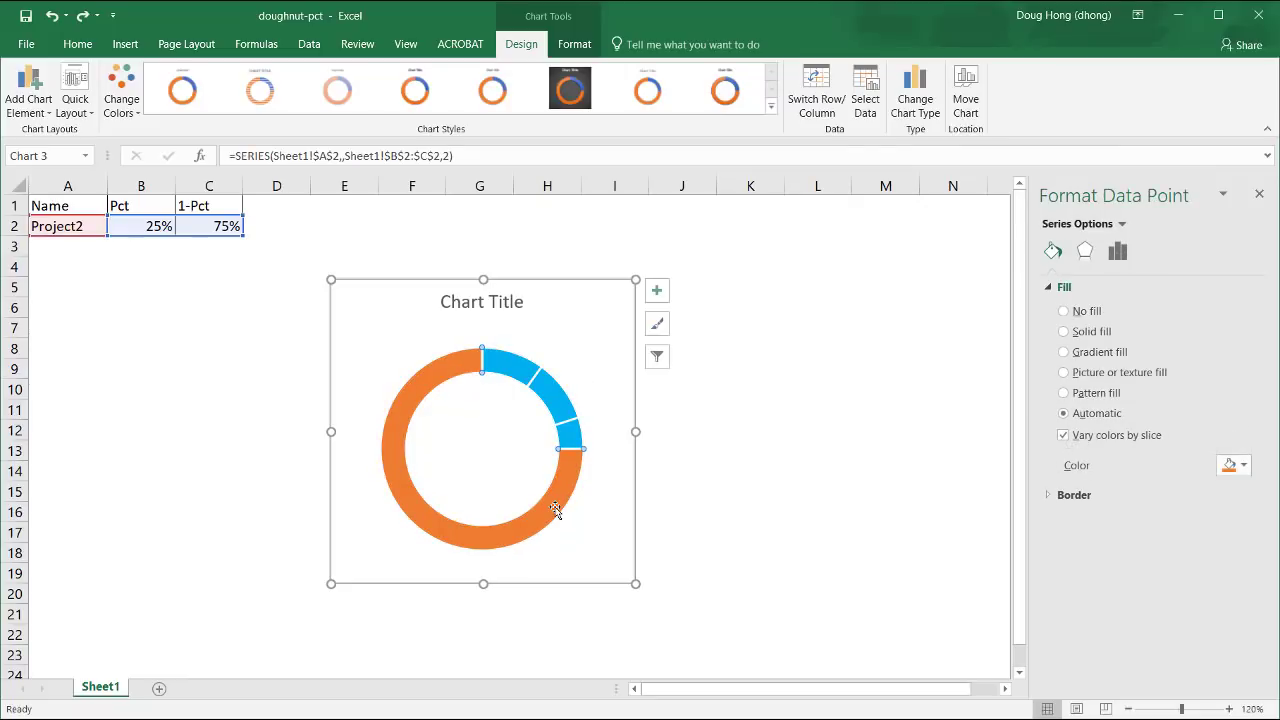
click(1064, 332)
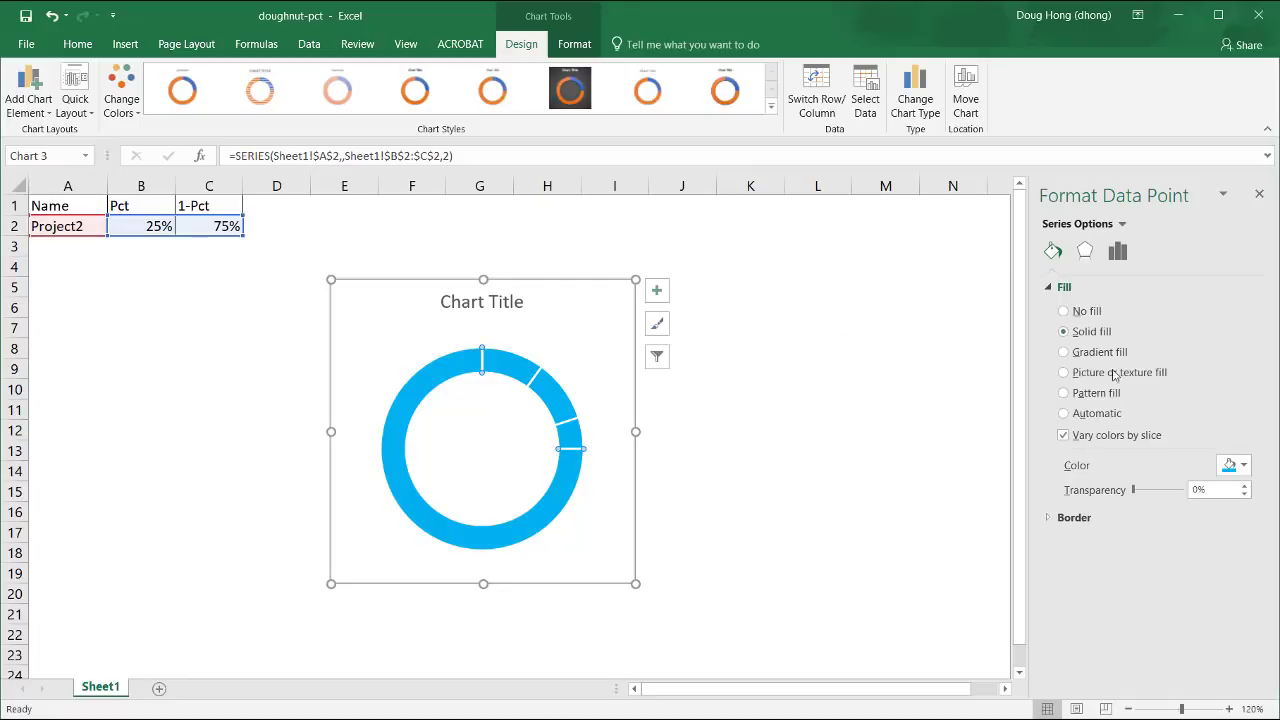
click(1243, 465)
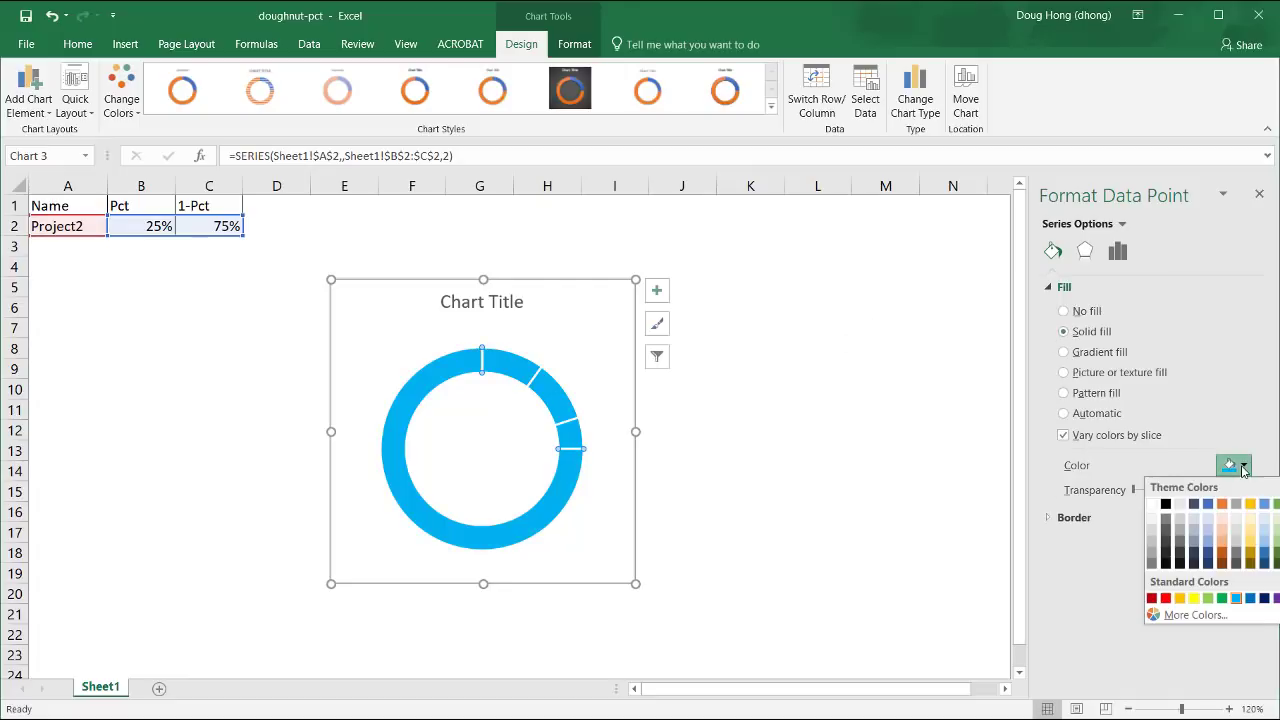
click(1158, 503)
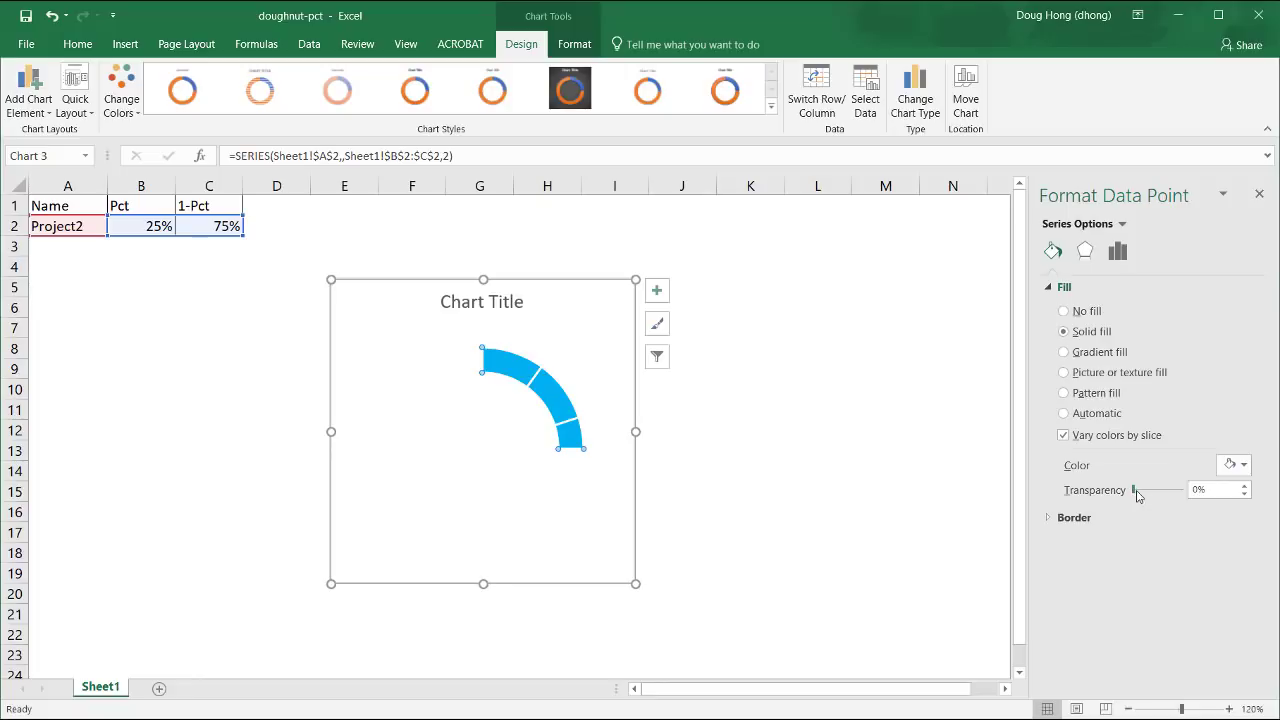
- Set the white slice's fill transparency to 20% and deselect the chart
double_click(1213, 490)
text(30)
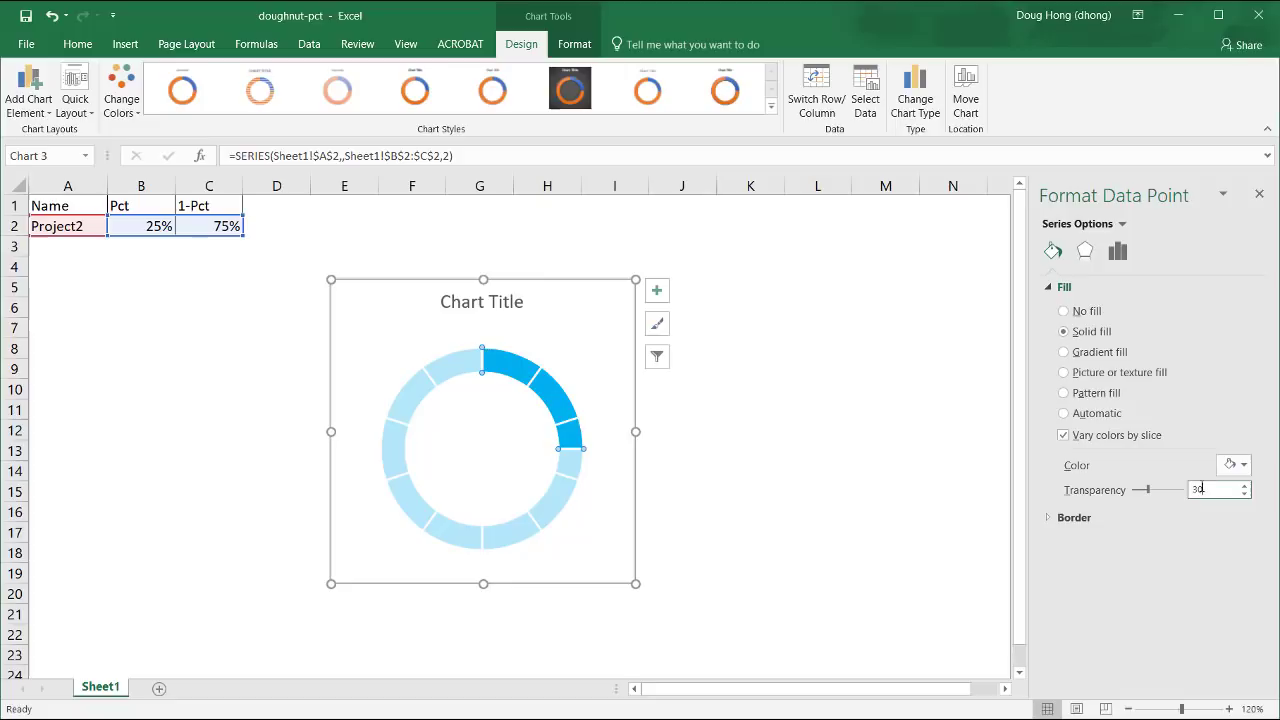
drag(1205, 490, 1176, 497)
text(40)
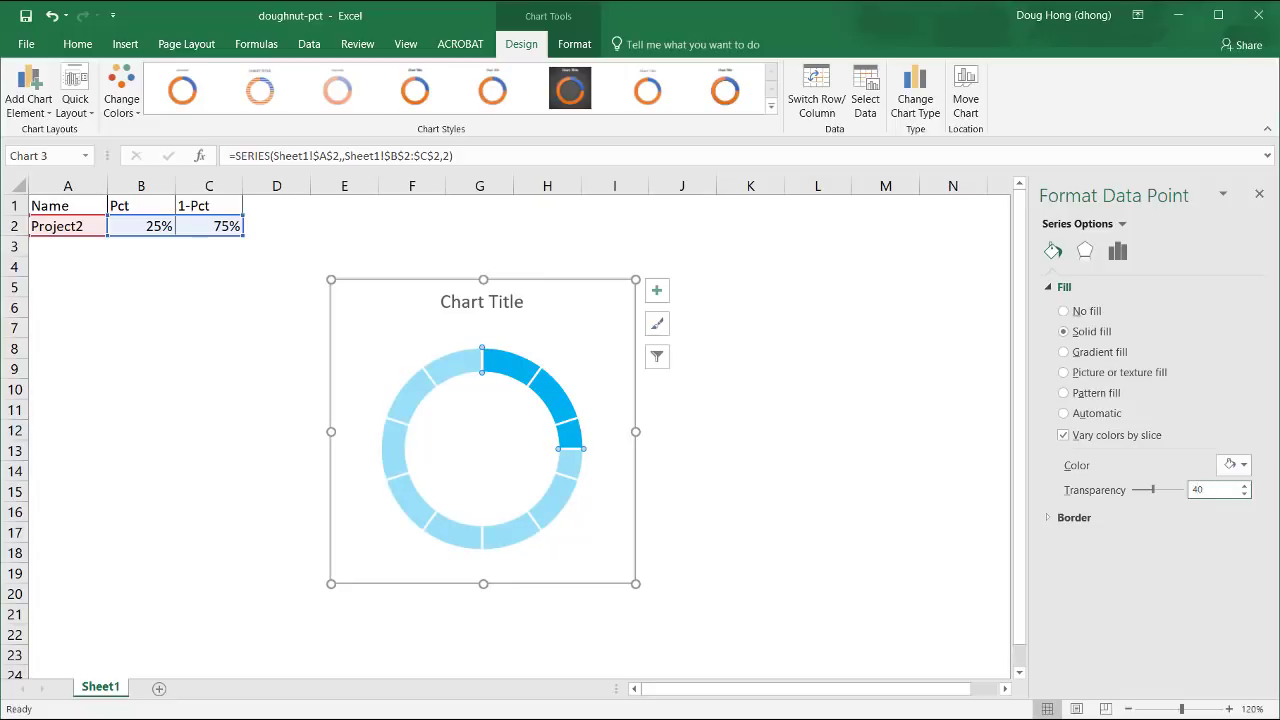
mouse_move(566, 469)
key(BackSpace)
key(BackSpace)
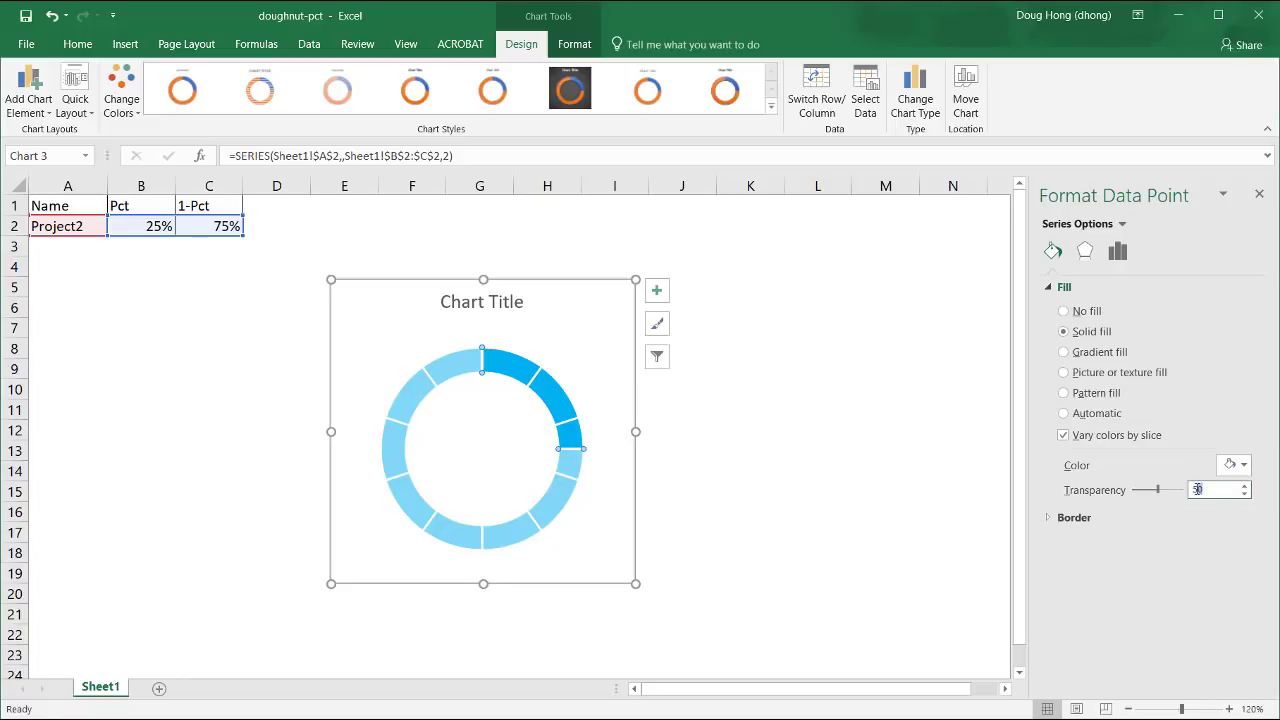
key(BackSpace)
text(20)
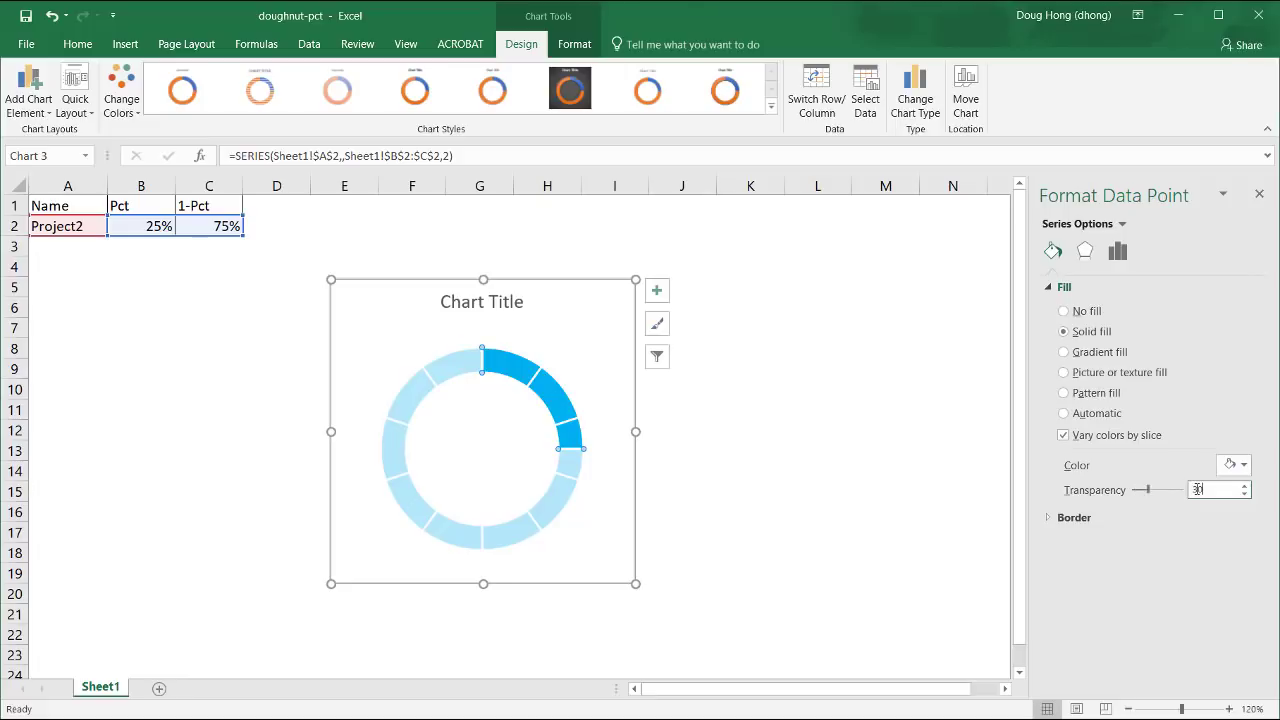
click(750, 532)
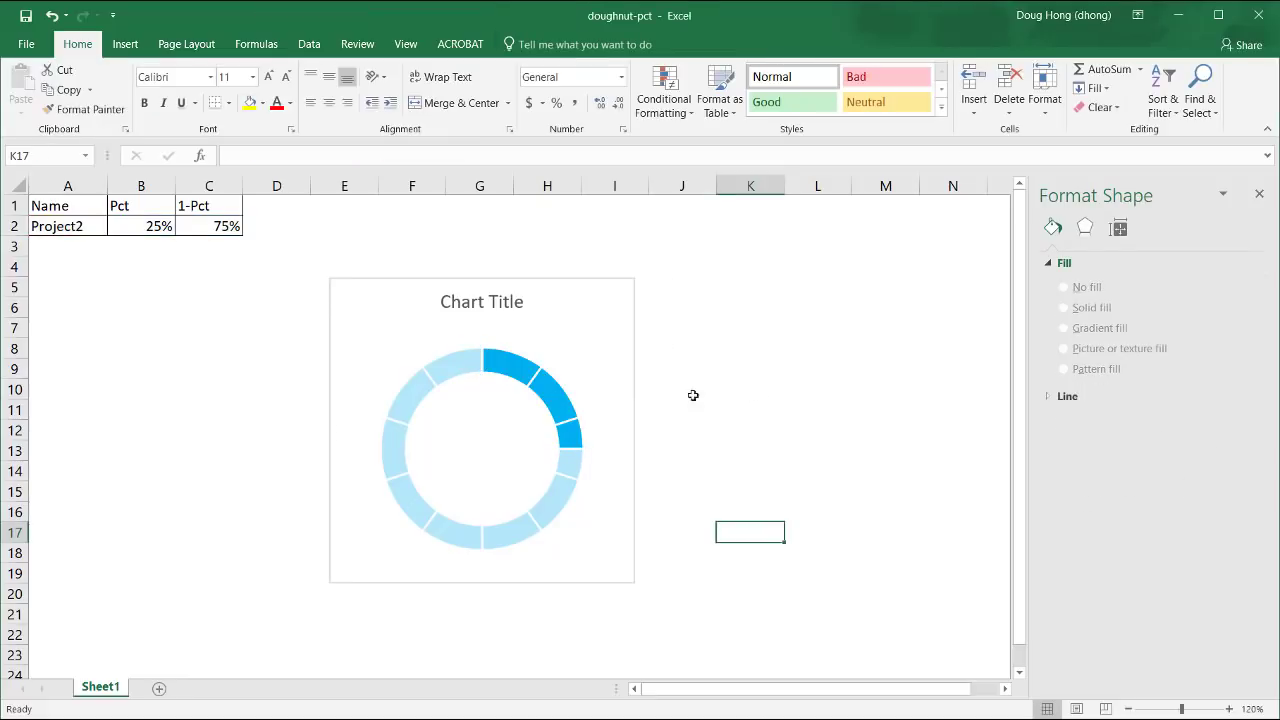
- Draw an empty text box in the doughnut's centre hole for the percentage label
click(476, 436)
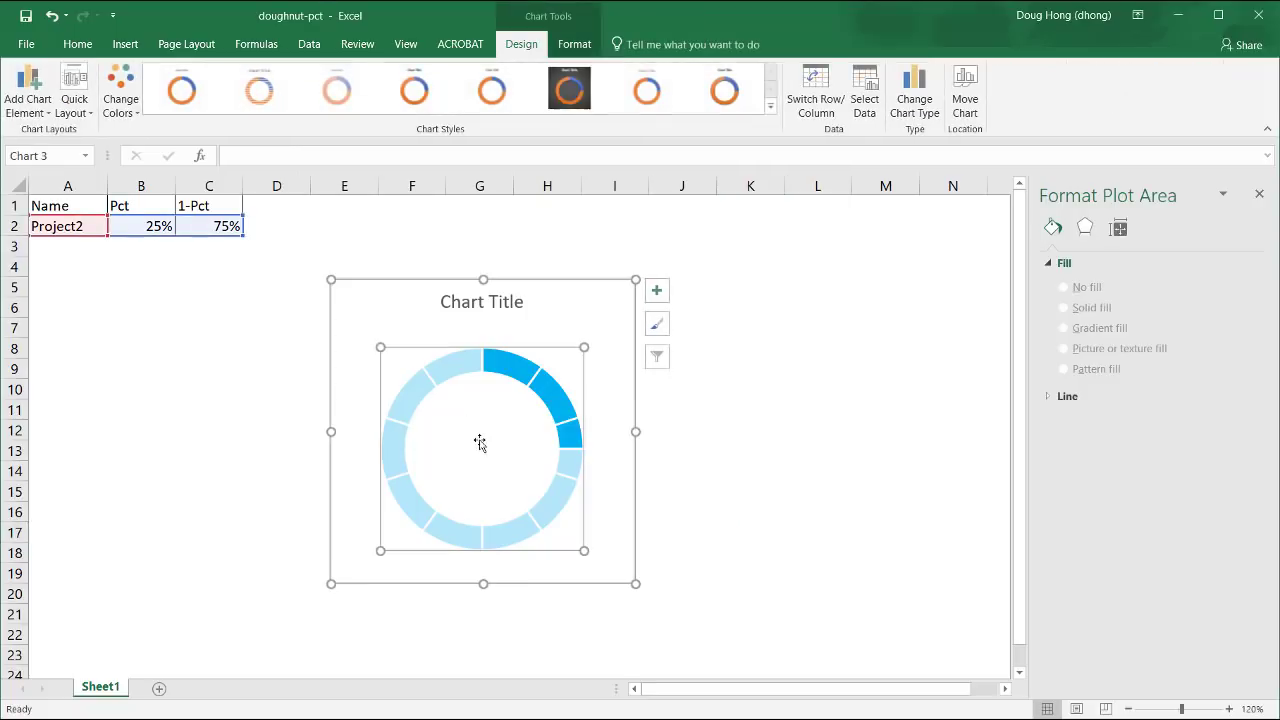
click(125, 44)
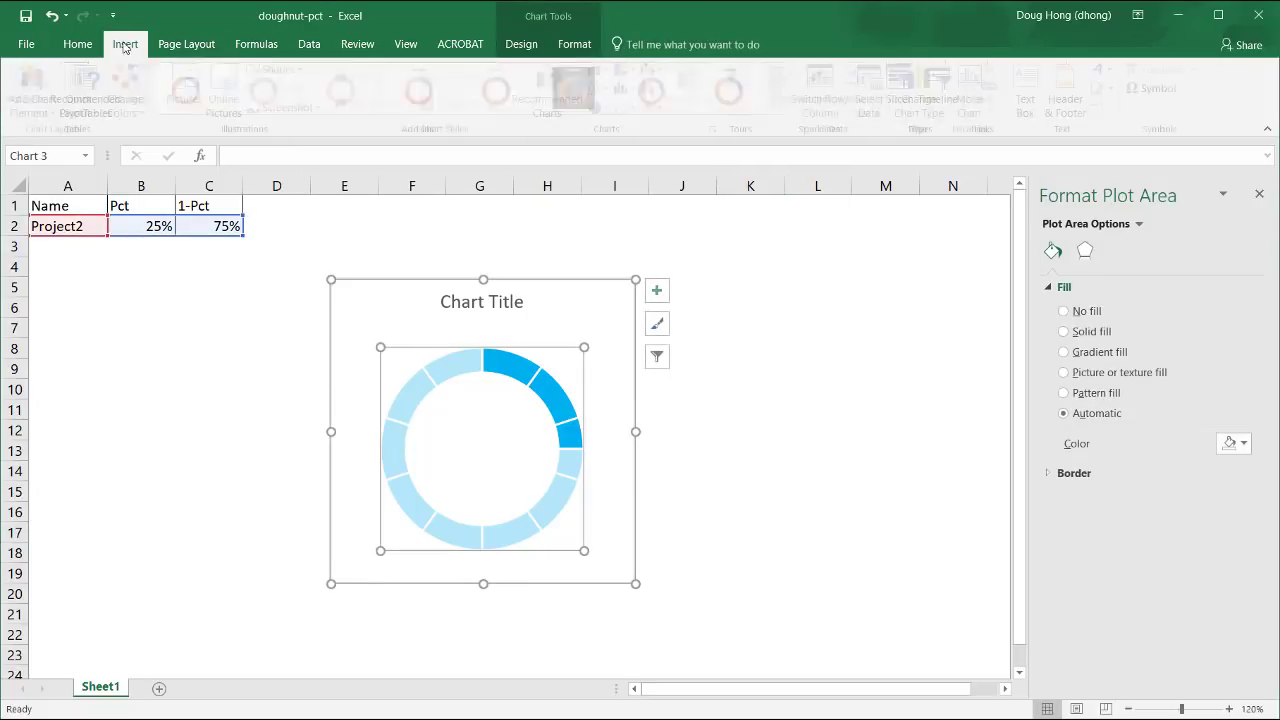
click(1031, 98)
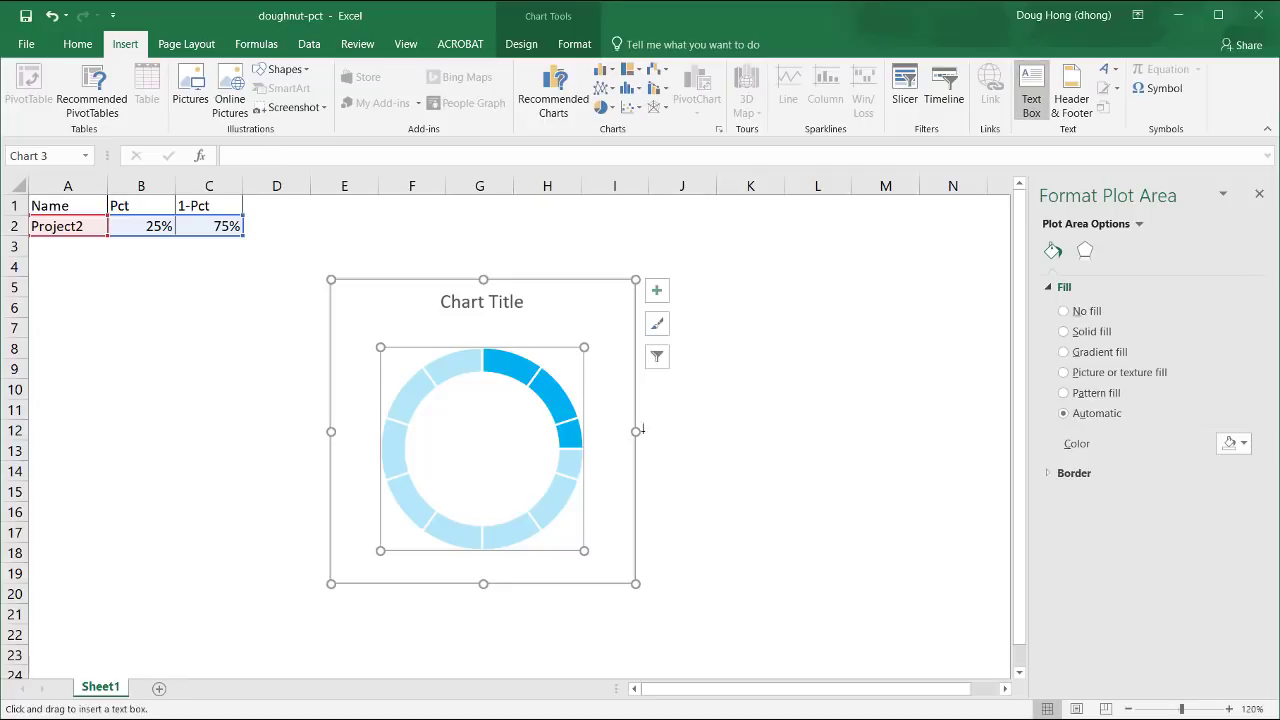
drag(445, 403, 534, 488)
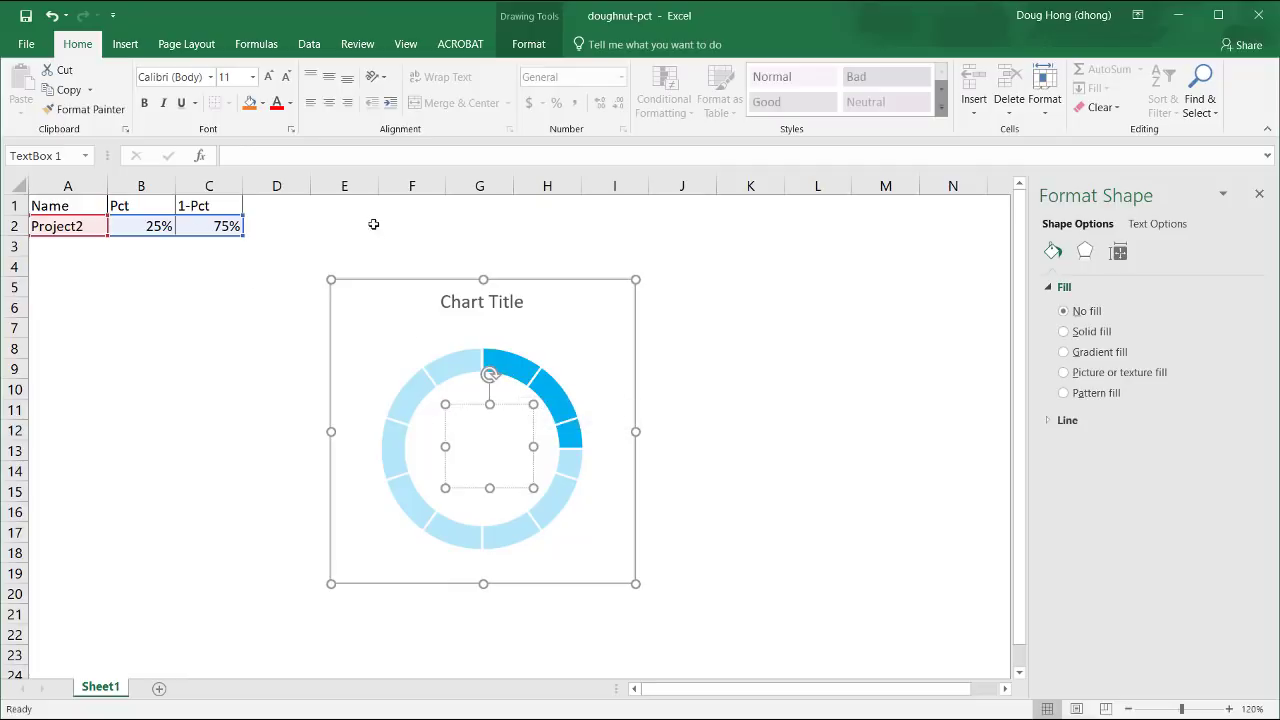
- Link the centre text box to =Sheet1!$B$2 so it shows 25%
click(335, 152)
text(=)
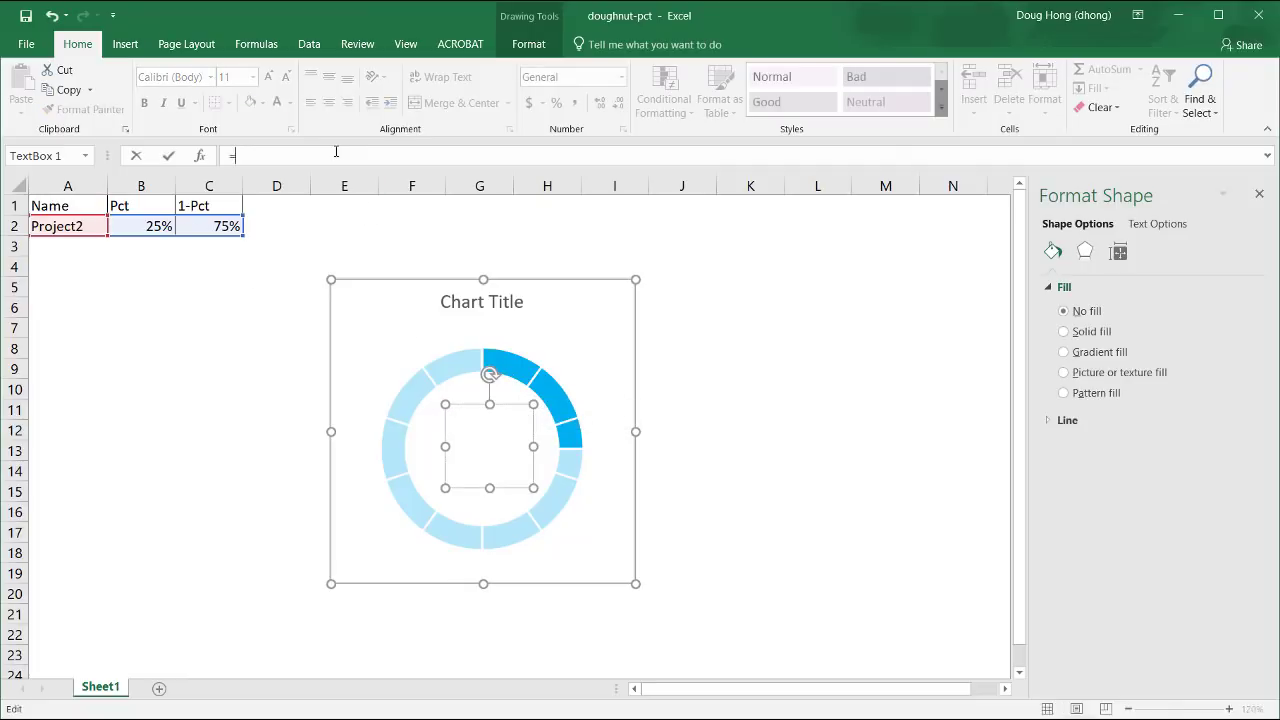
click(135, 227)
key(Return)
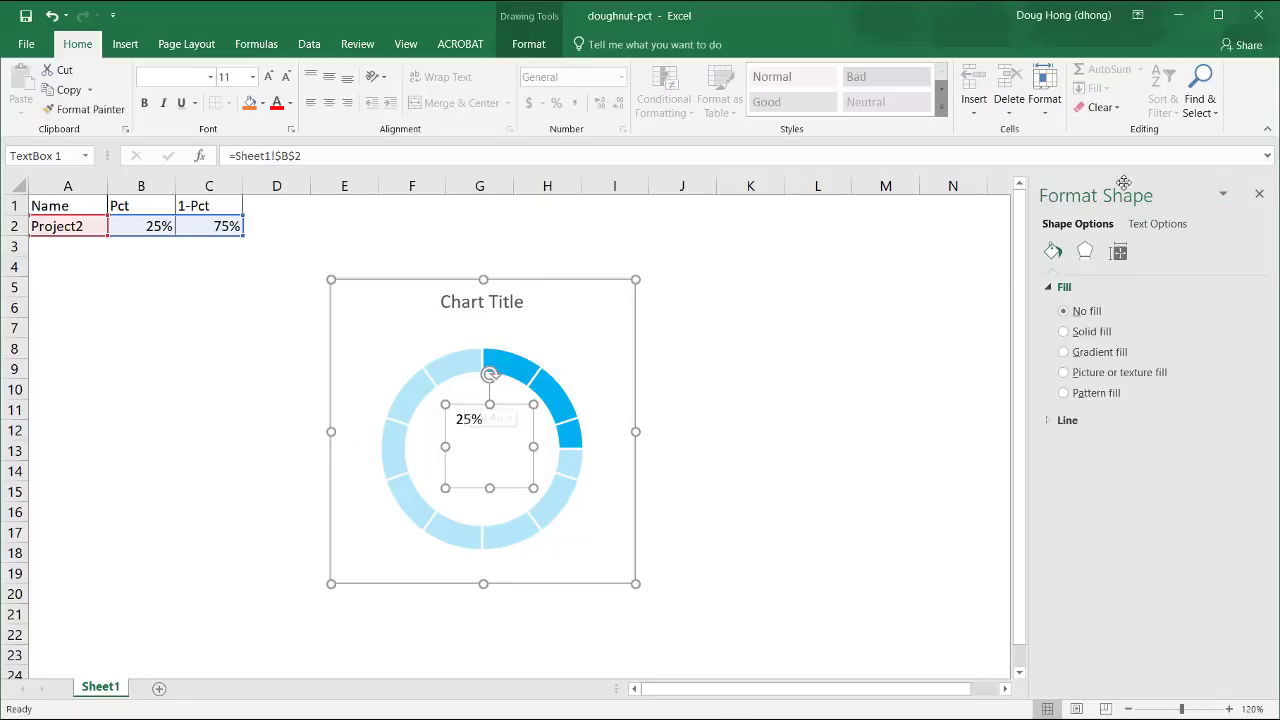
- Set the text box to resize its shape to fit the text
click(1149, 229)
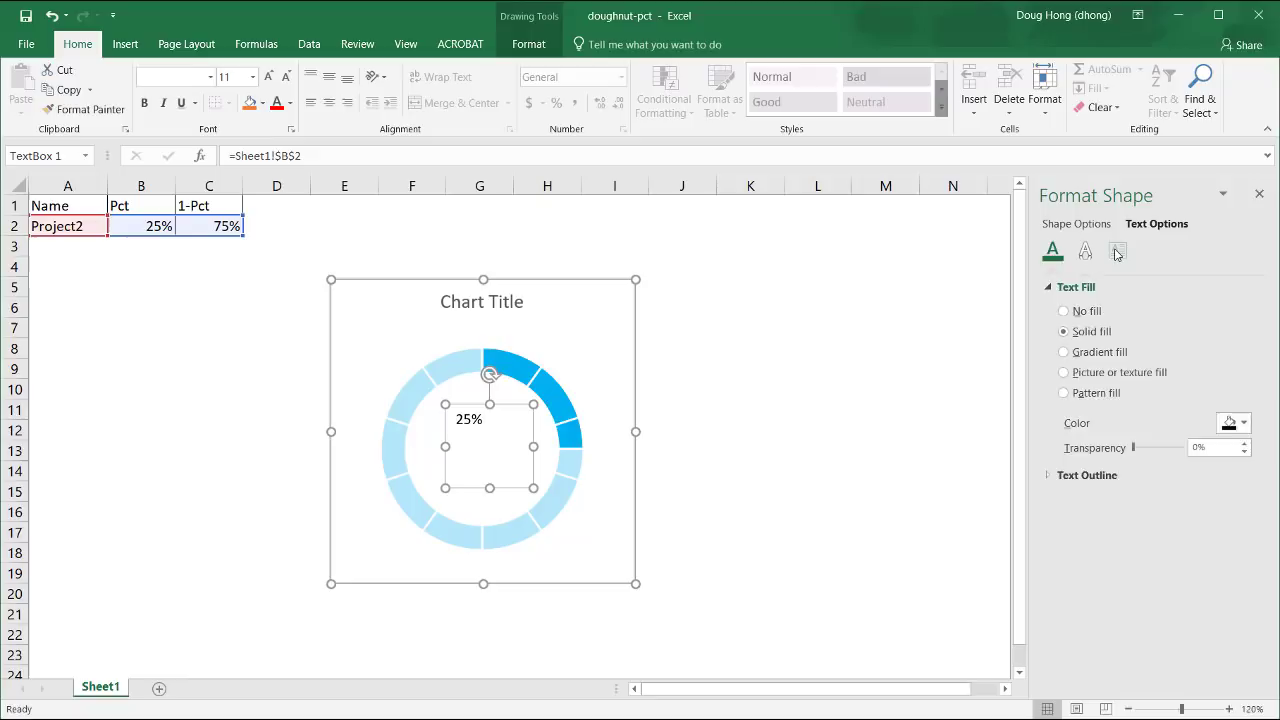
click(1117, 252)
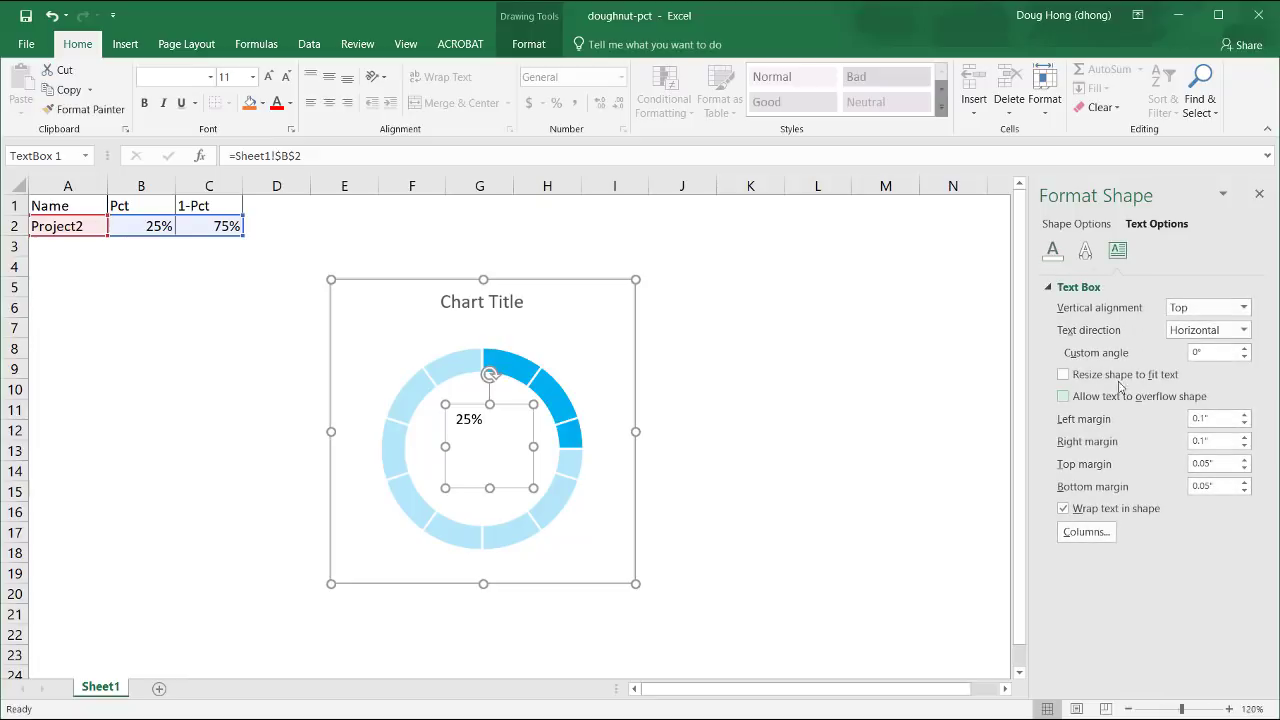
click(1063, 375)
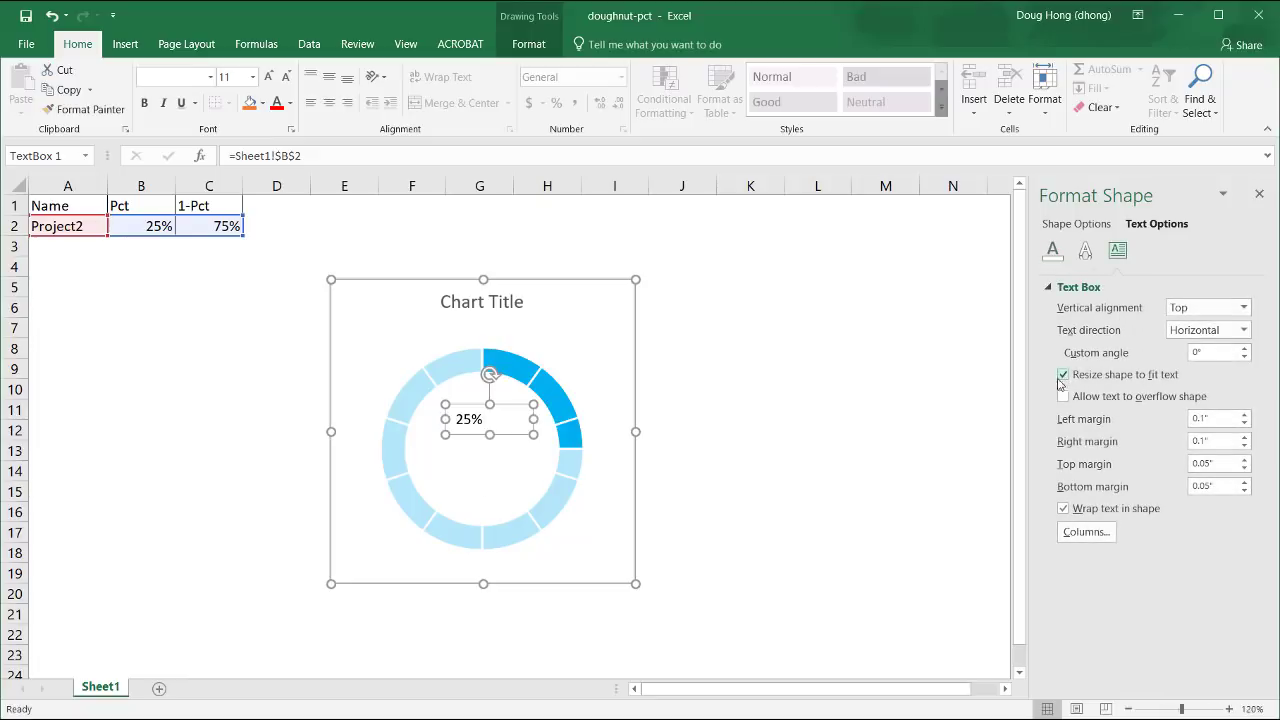
- Make the 25% label text font size 40
click(466, 421)
click(253, 79)
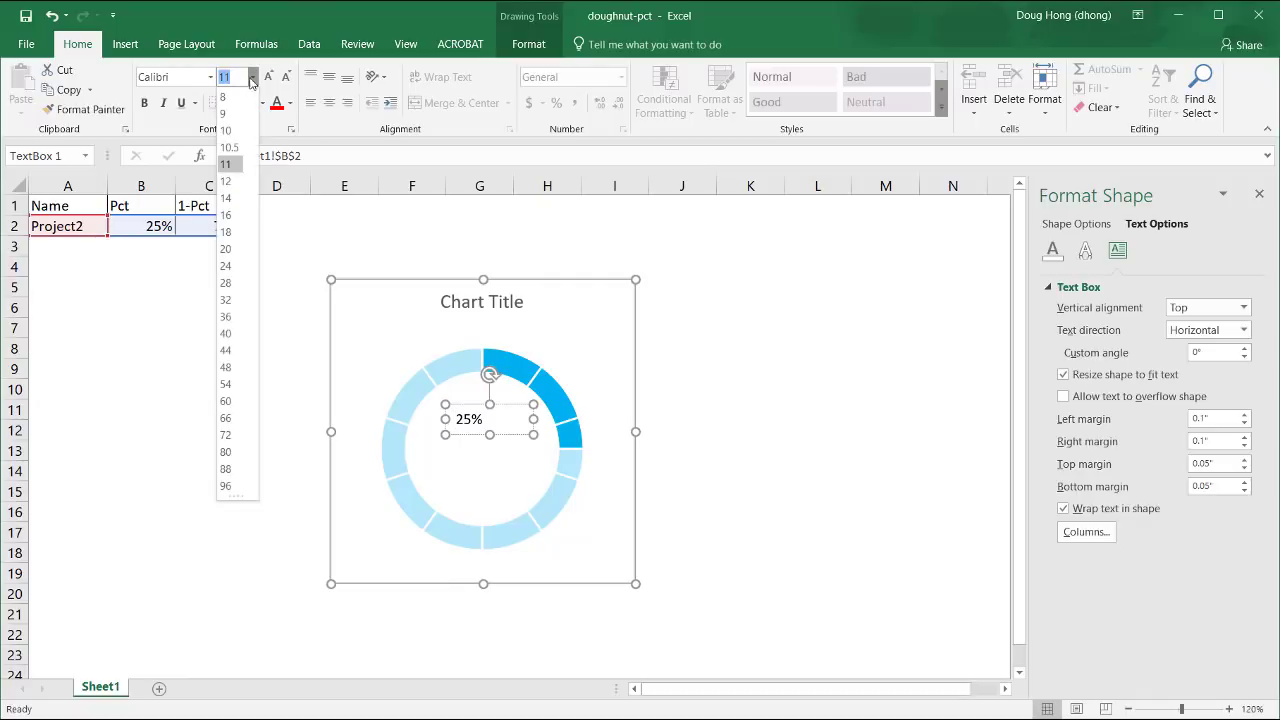
click(236, 333)
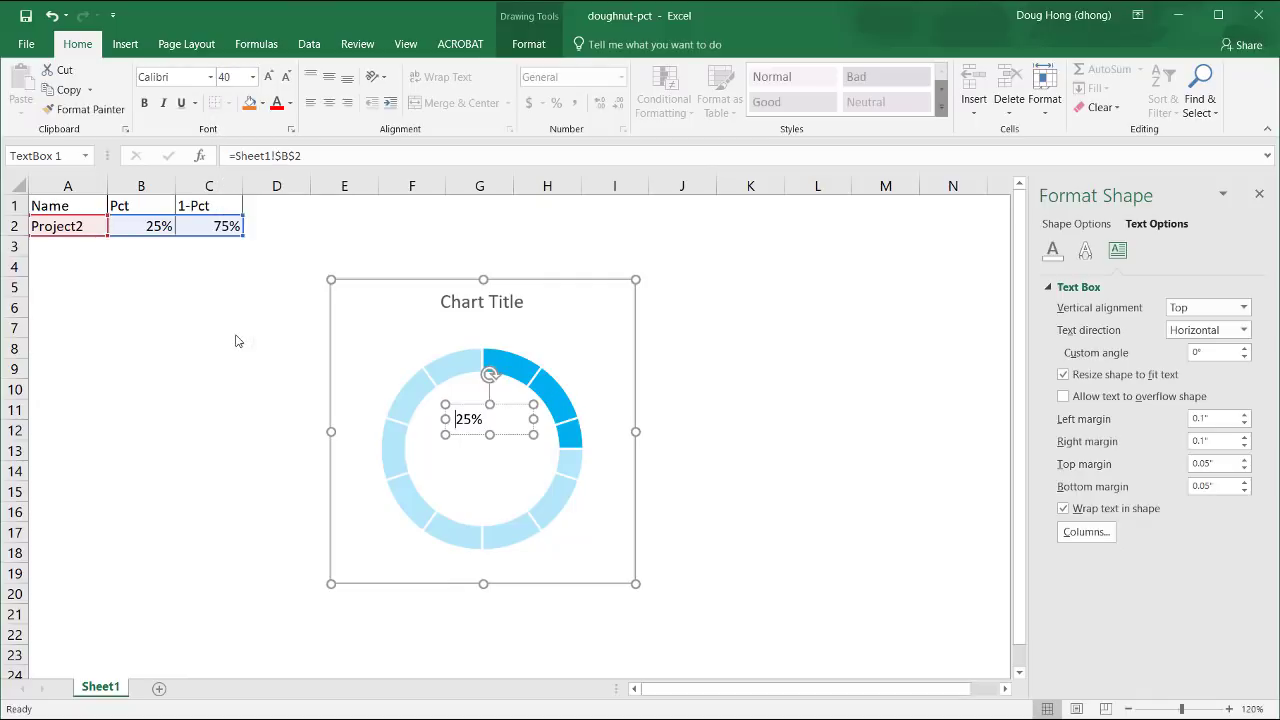
click(457, 419)
key(ctrl+a)
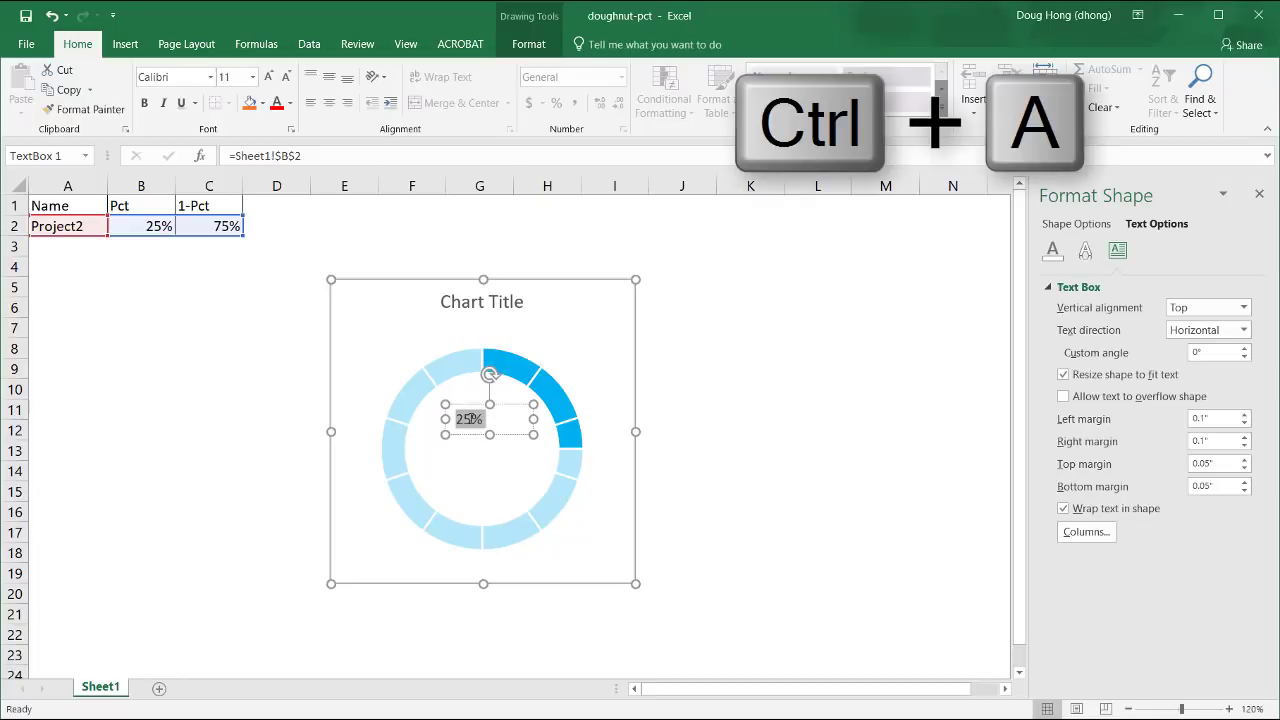
click(253, 77)
click(228, 333)
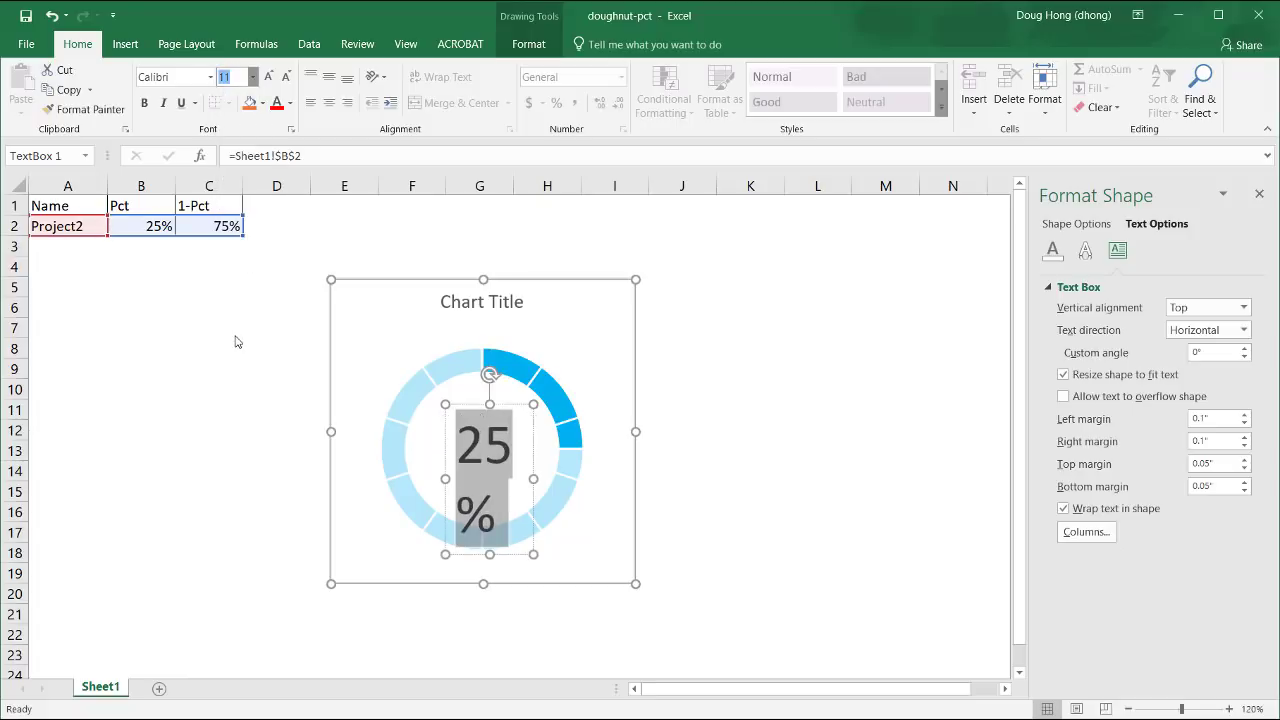
- Widen the label, align it Middle and Center, and move it into the doughnut hole
drag(533, 478, 585, 476)
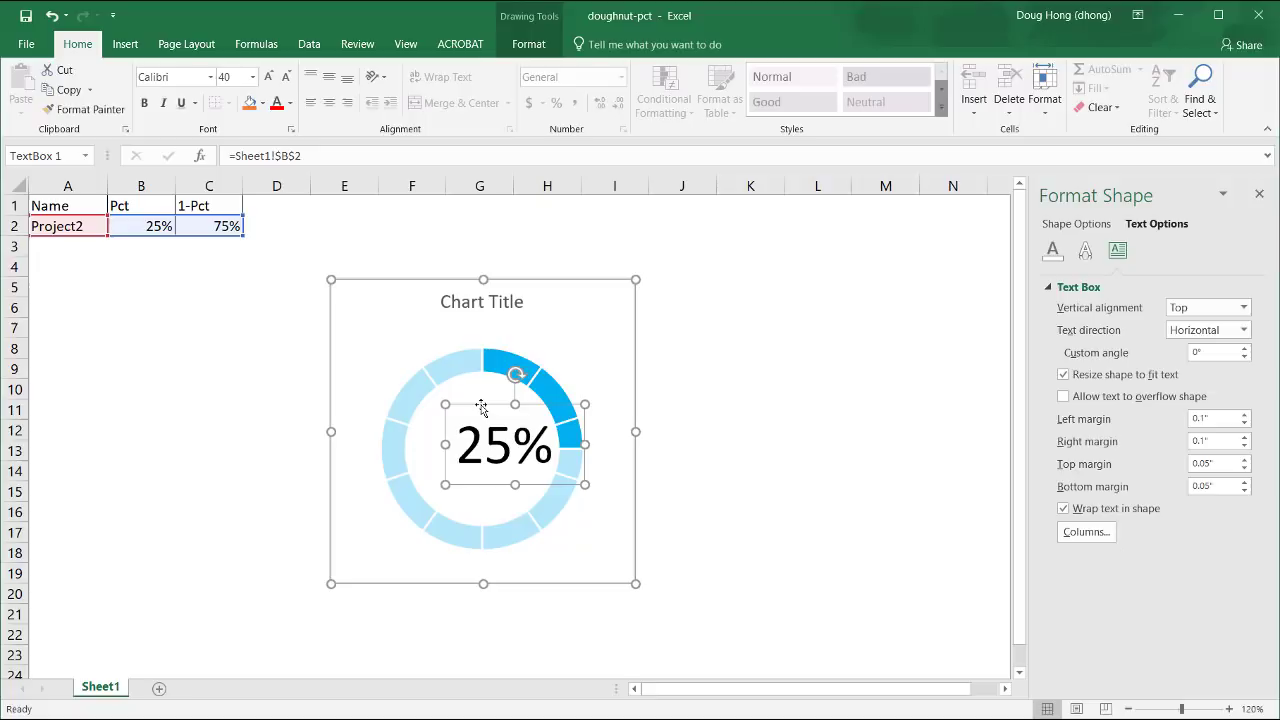
click(329, 79)
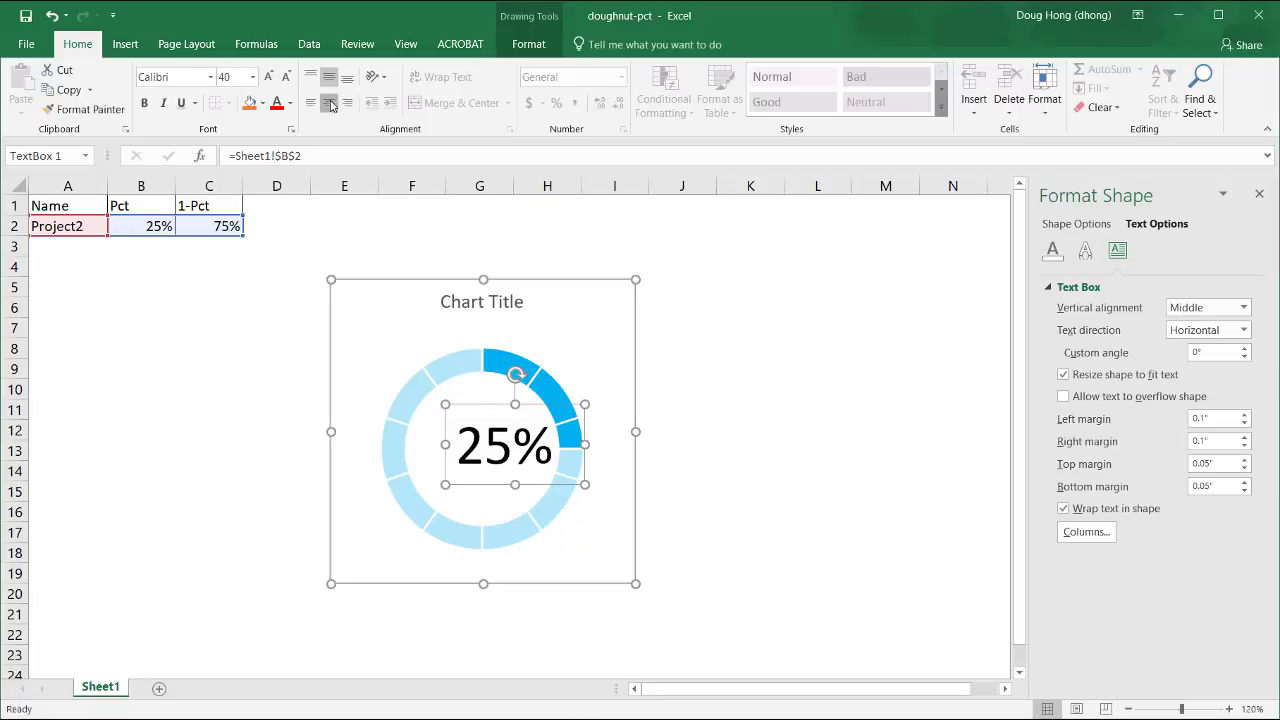
click(329, 102)
drag(491, 407, 466, 411)
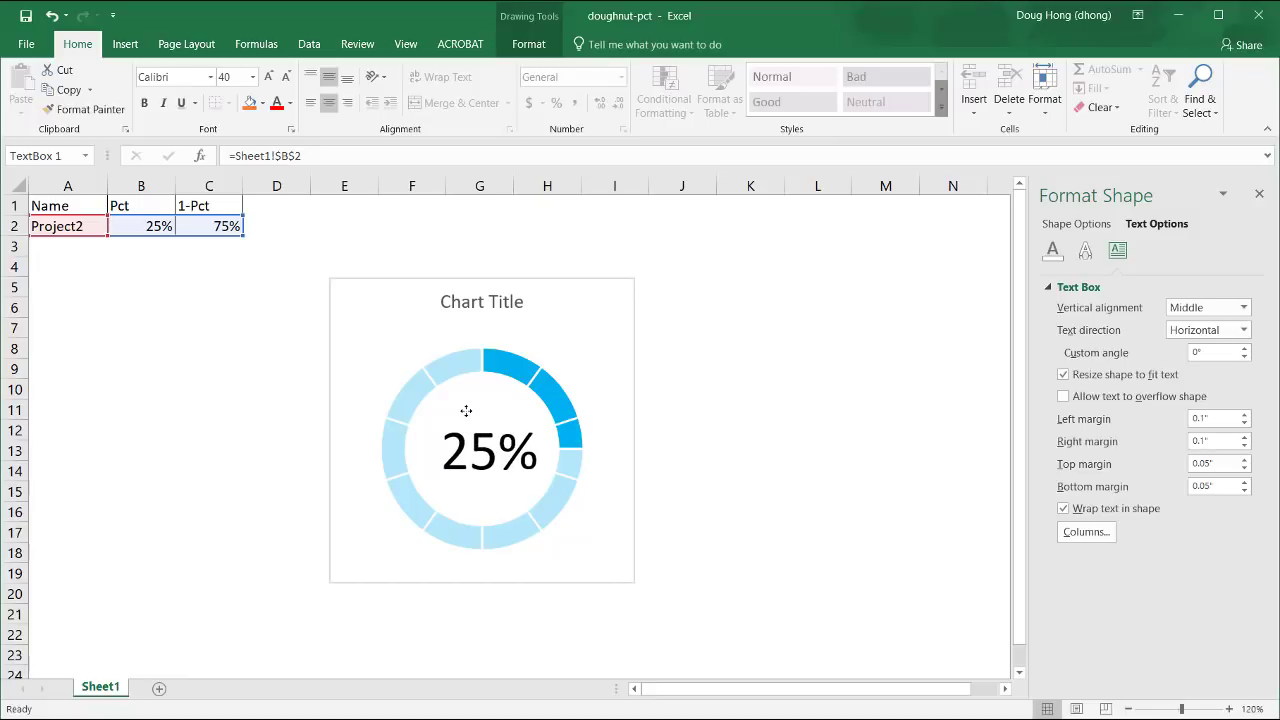
click(793, 395)
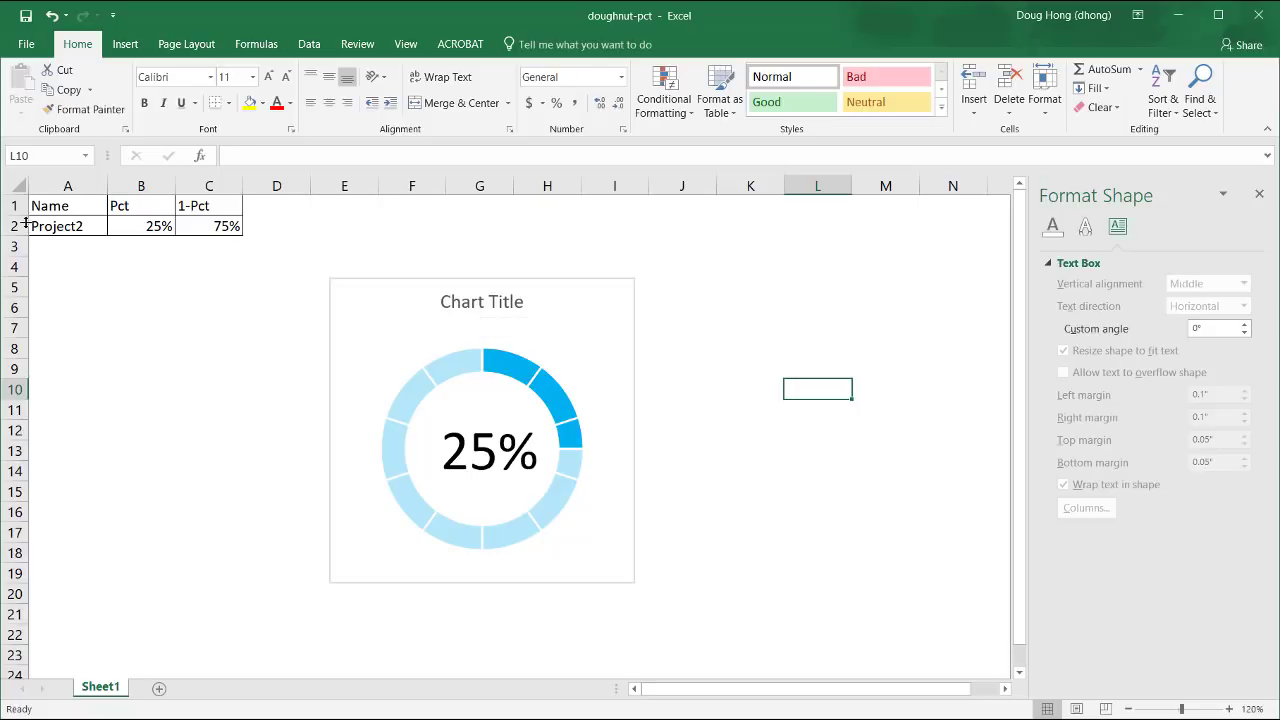
- Link the chart title to =Sheet1!$A$2 so it reads Project2
click(480, 310)
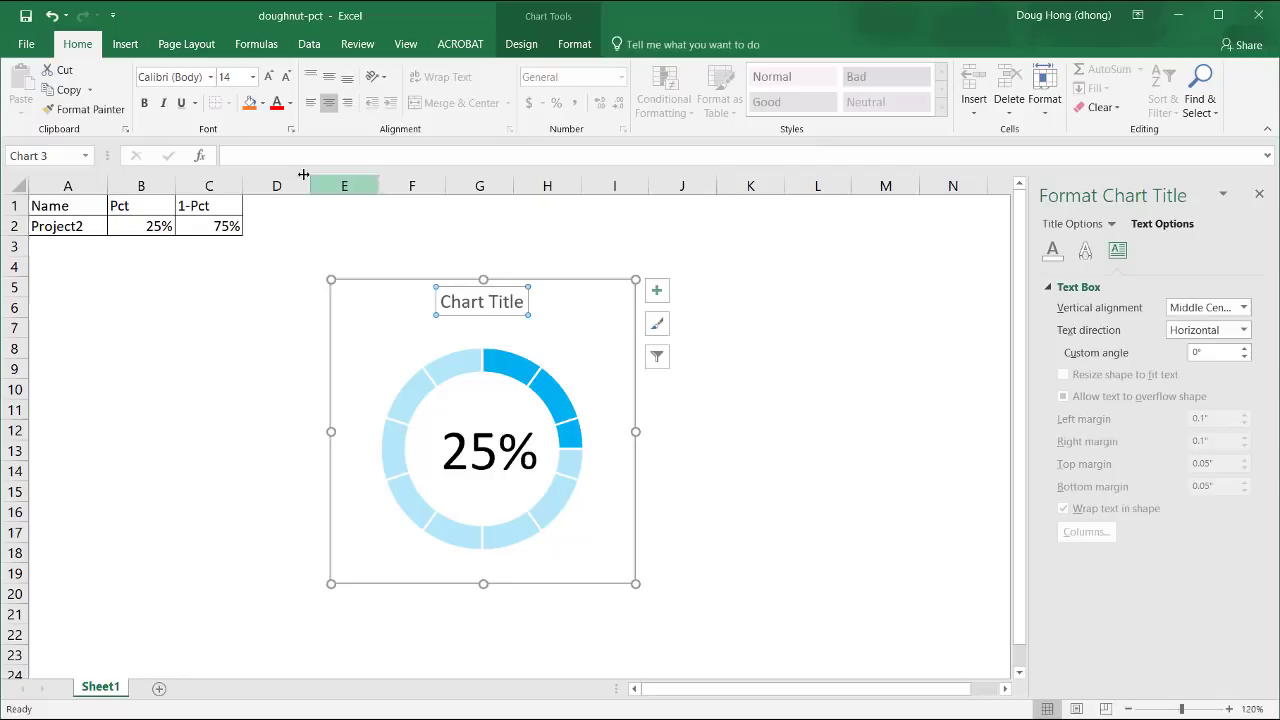
click(279, 152)
text(=)
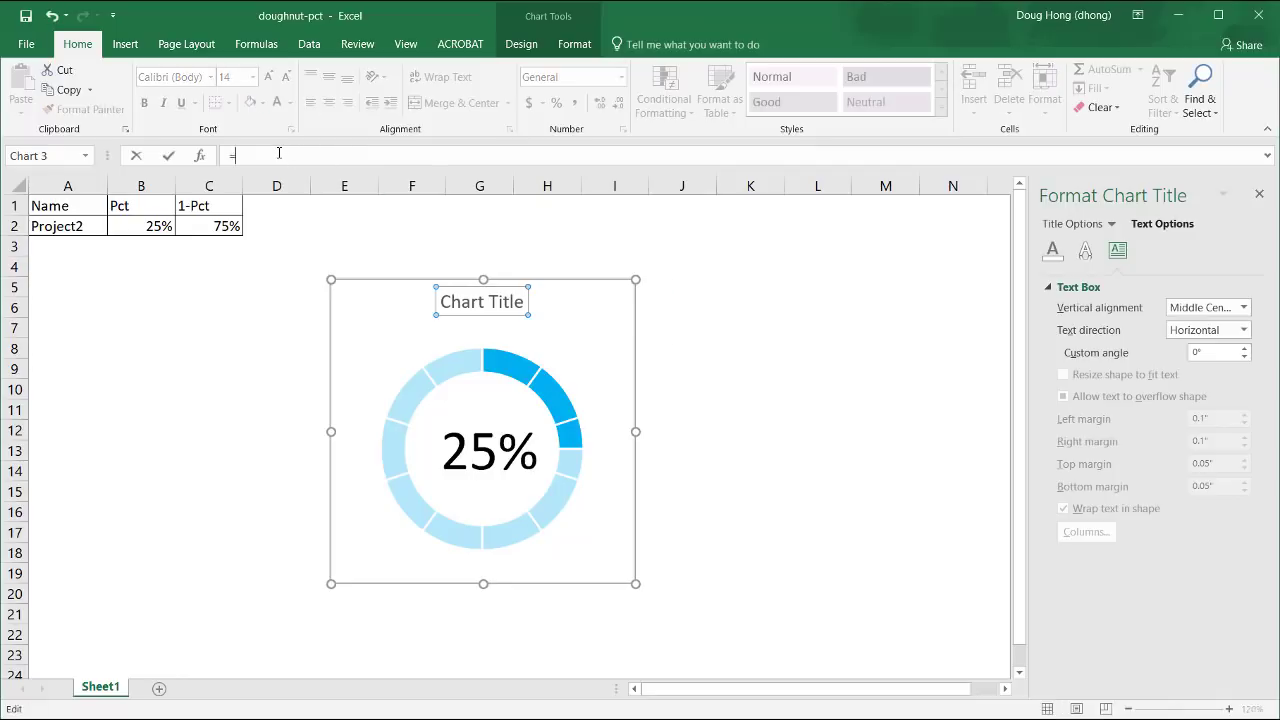
click(72, 226)
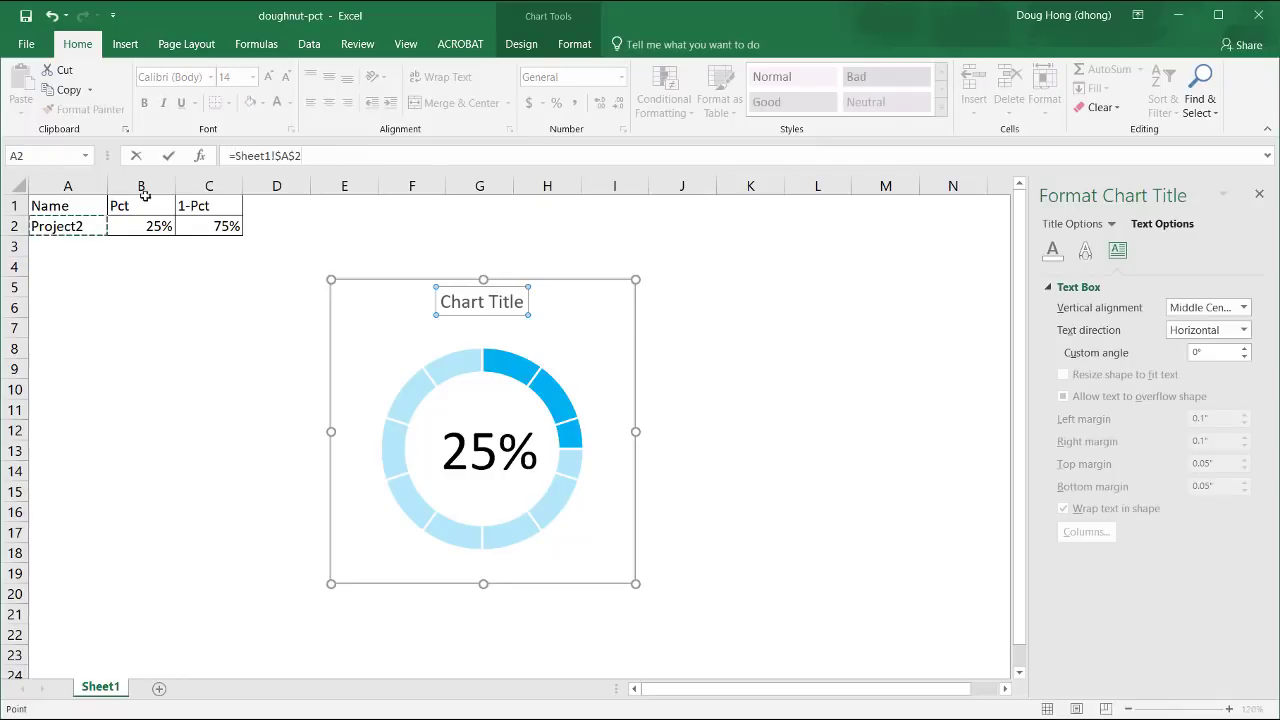
key(Return)
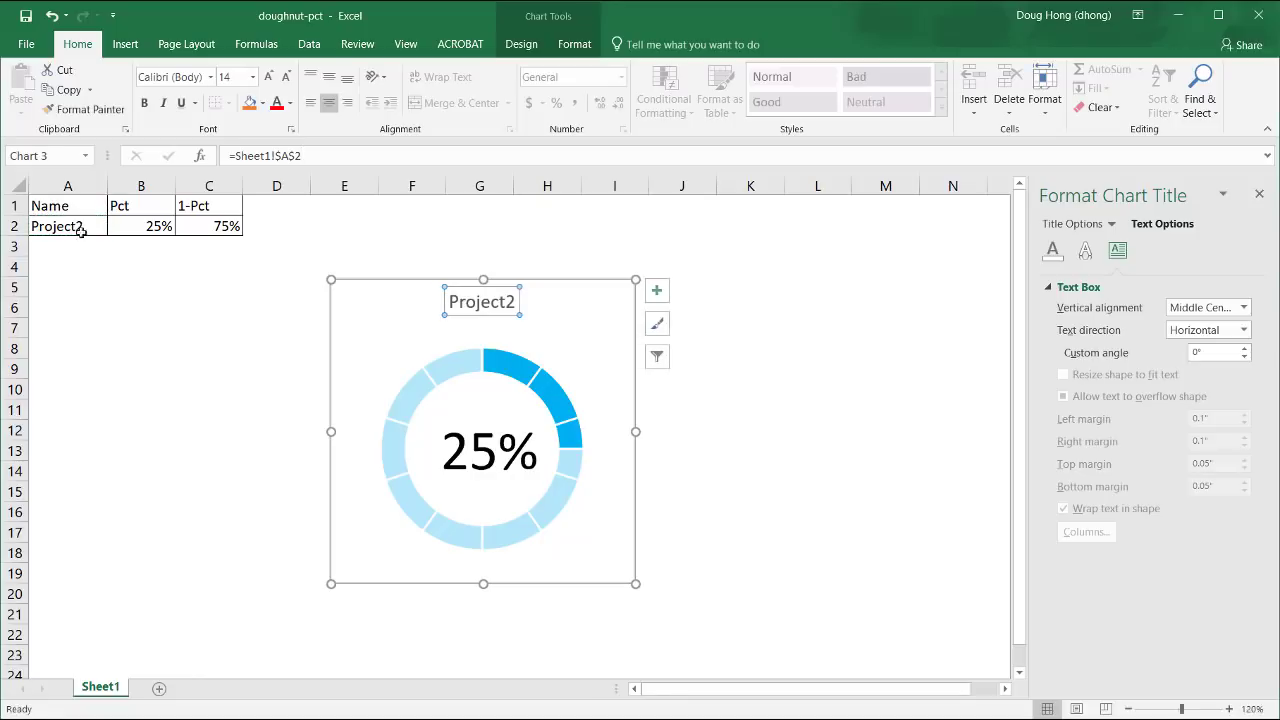
click(111, 422)
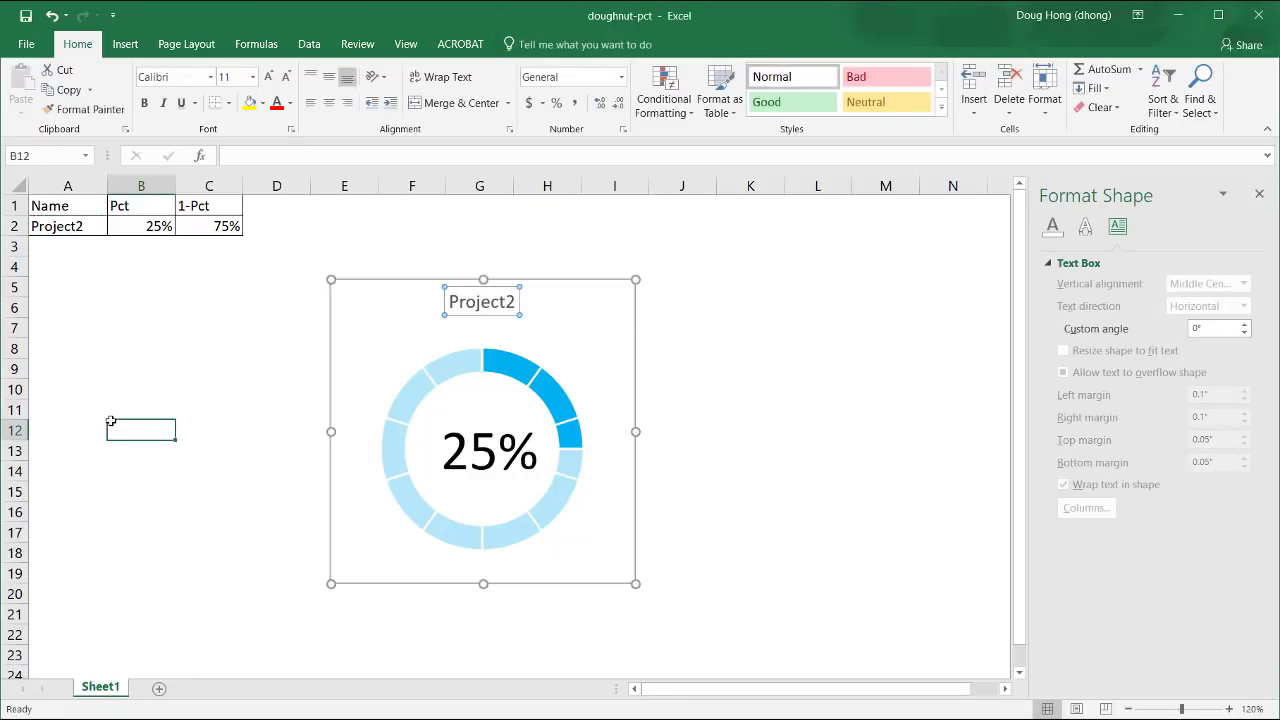
- Rename the item in cell A2 from Project2 to Apples
click(788, 444)
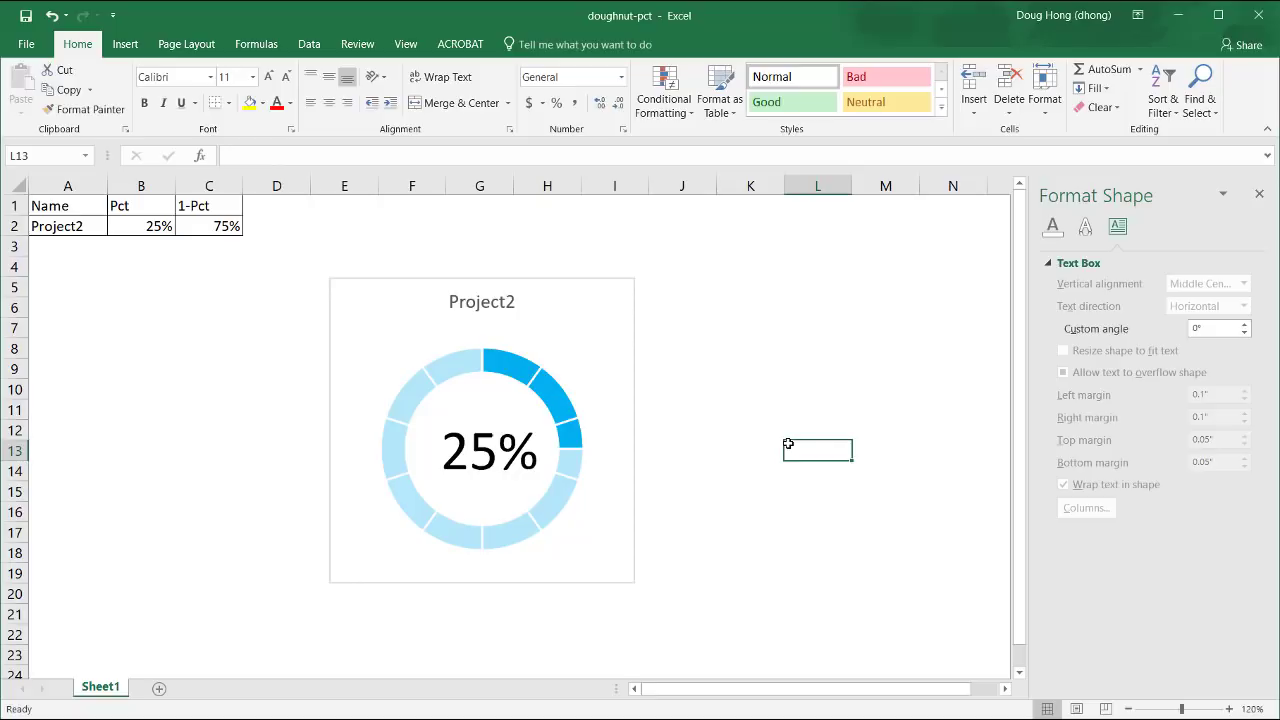
click(55, 226)
click(289, 156)
double_click(289, 156)
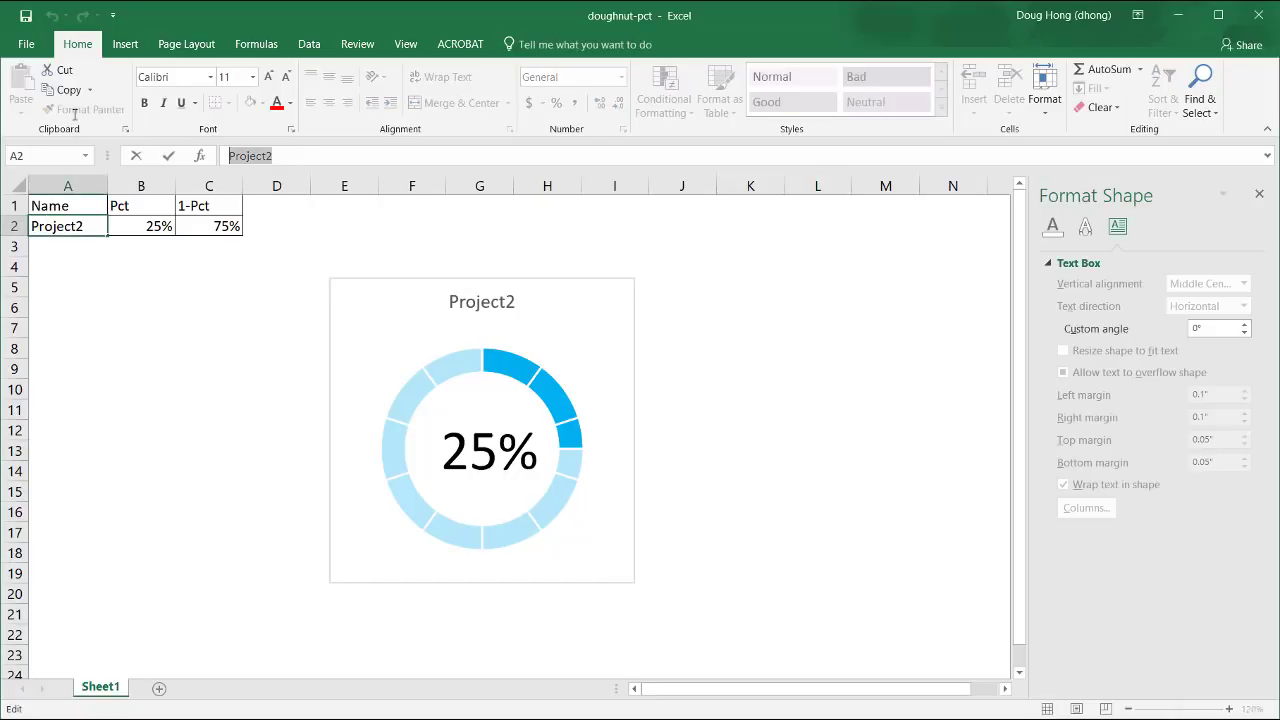
text(Apples)
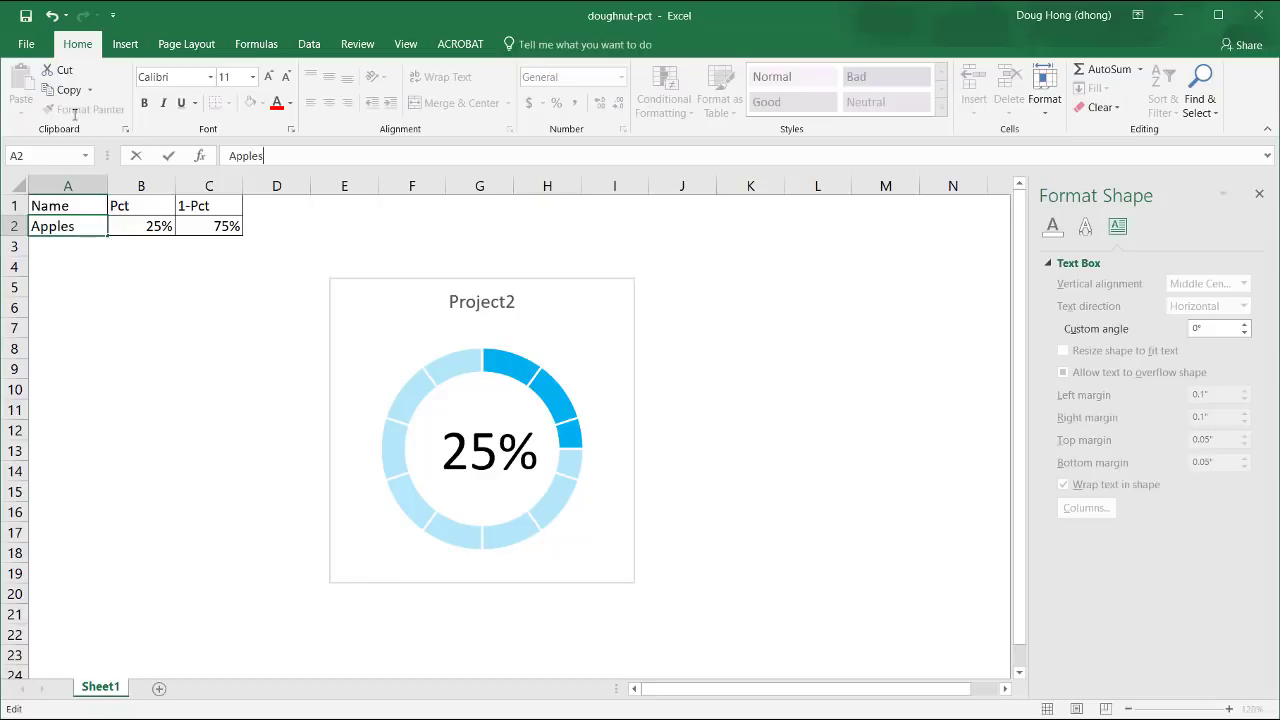
key(Return)
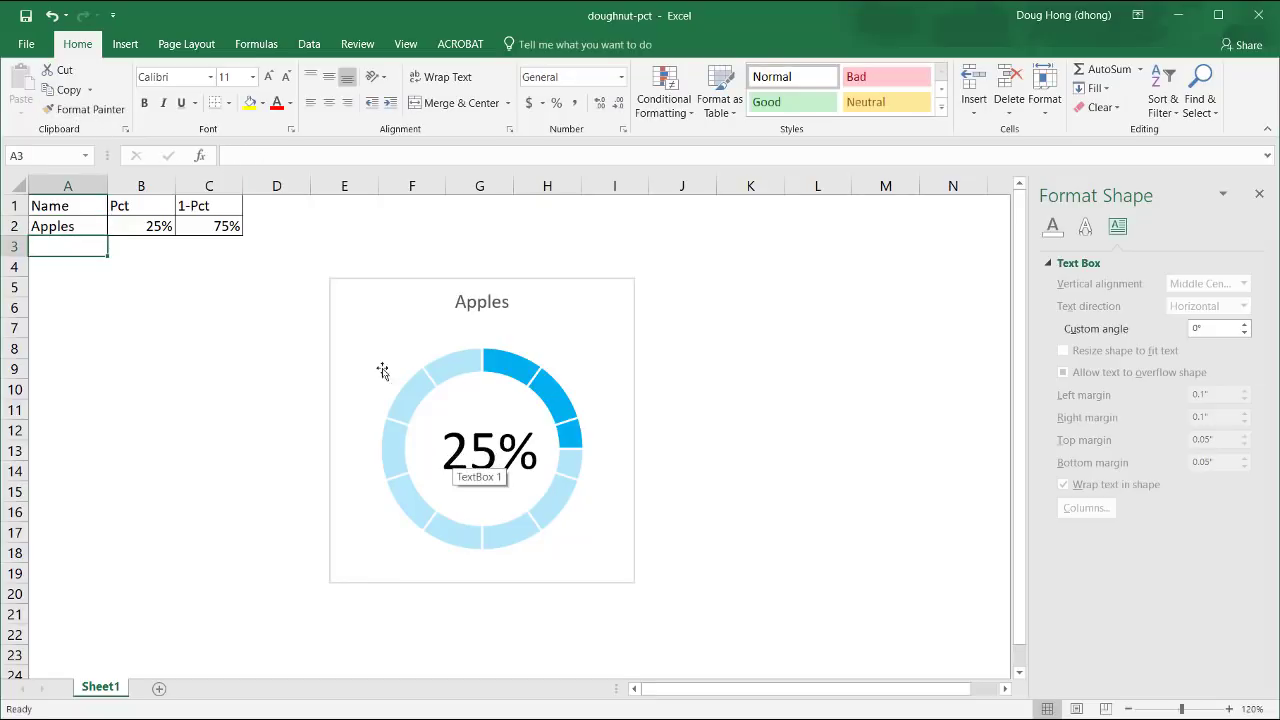
- Change the percentage in B2 to 67%
click(150, 228)
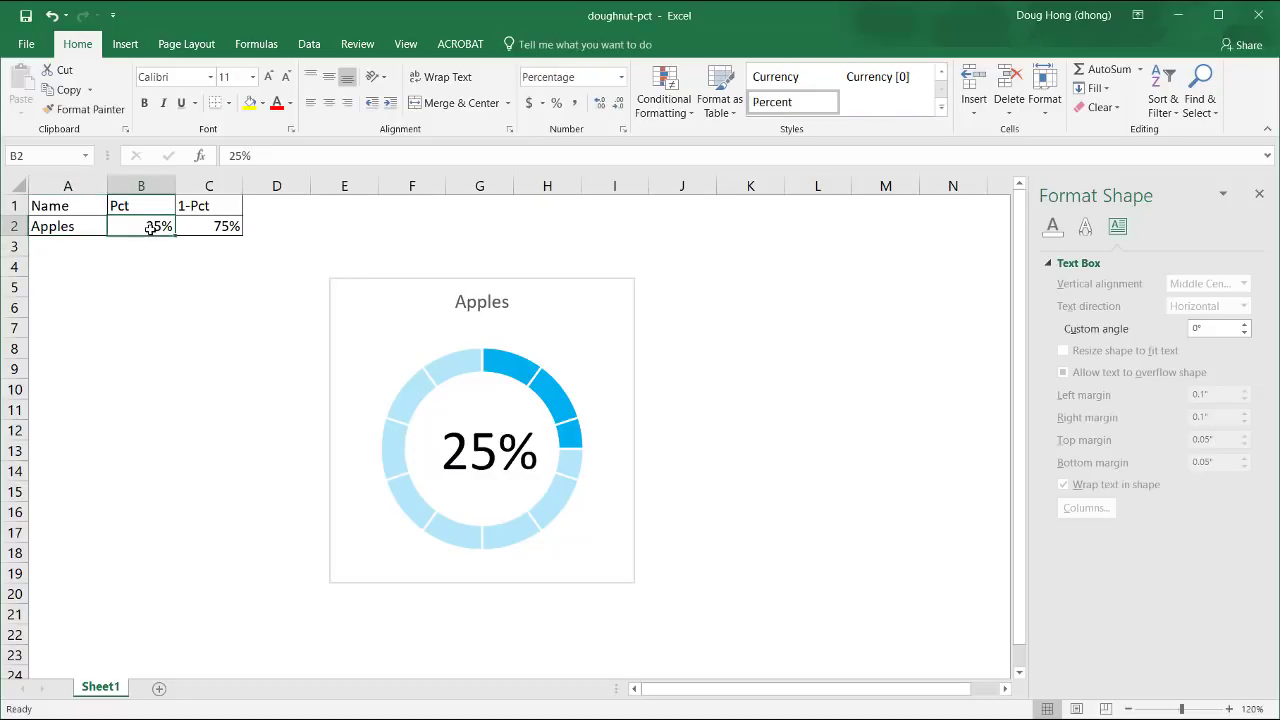
text(67)
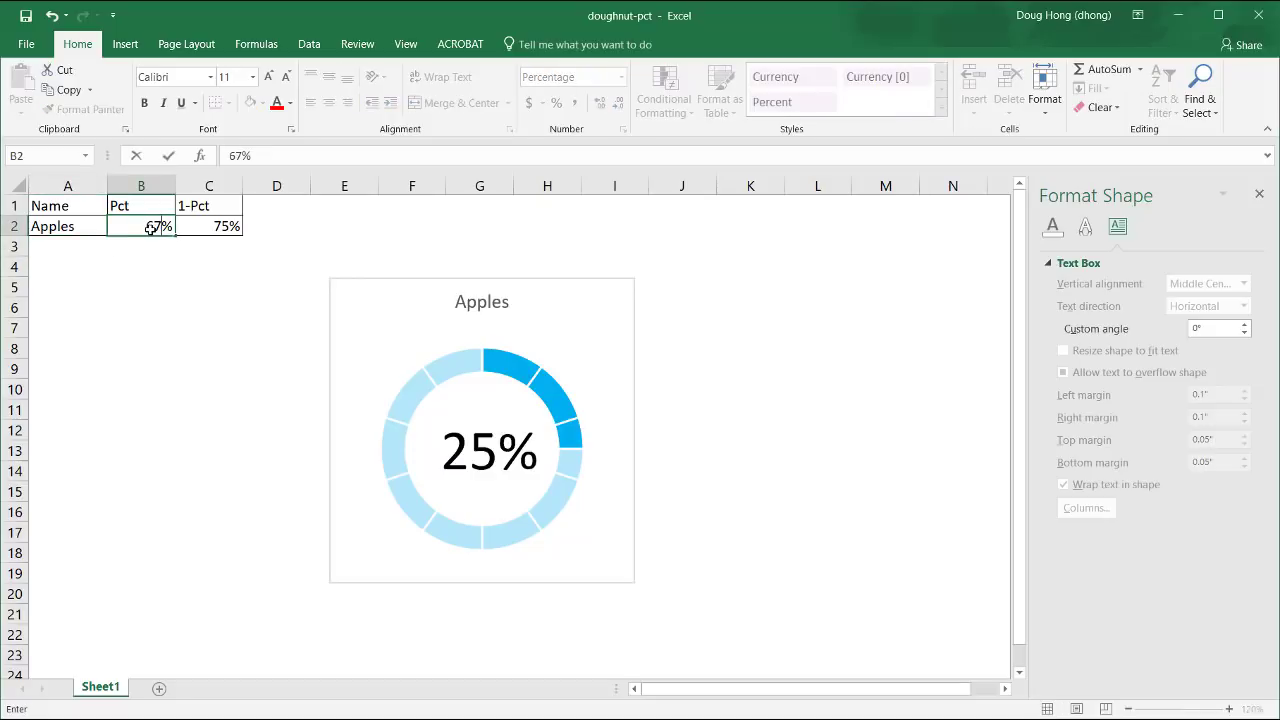
key(Return)
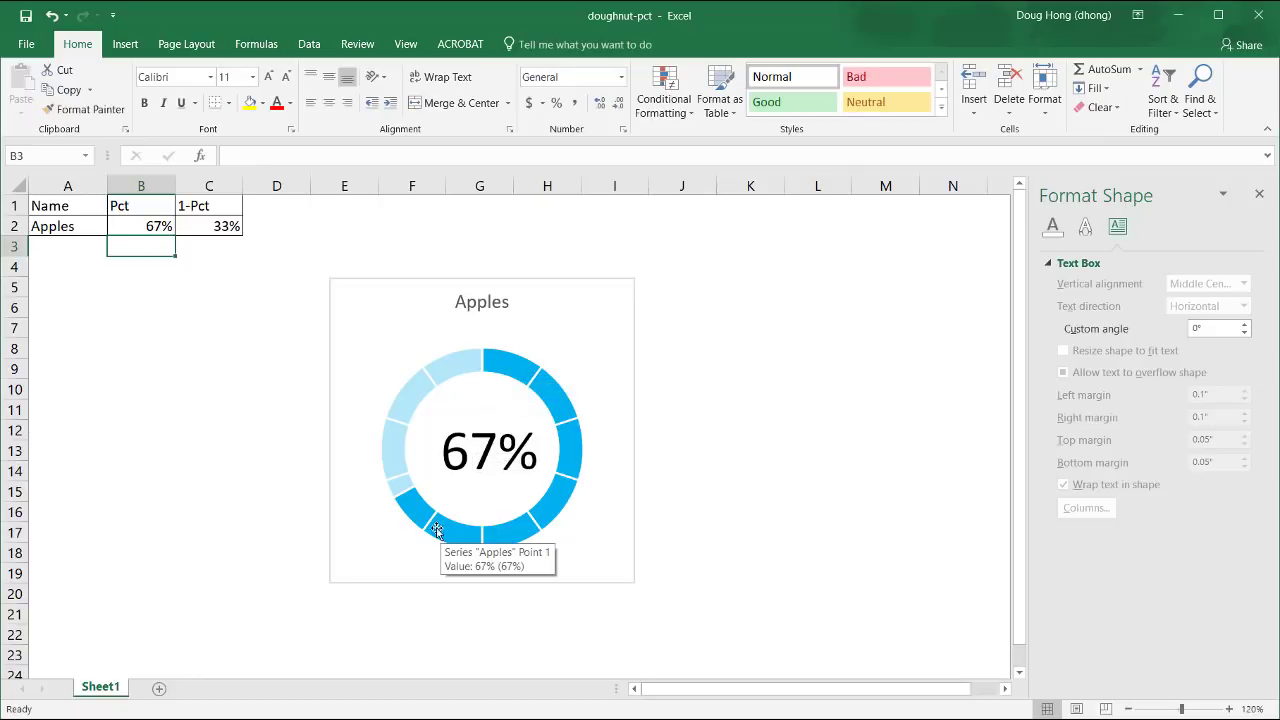
- Fill the whole Series 1 doughnut ring with the Orange fill colour
click(824, 418)
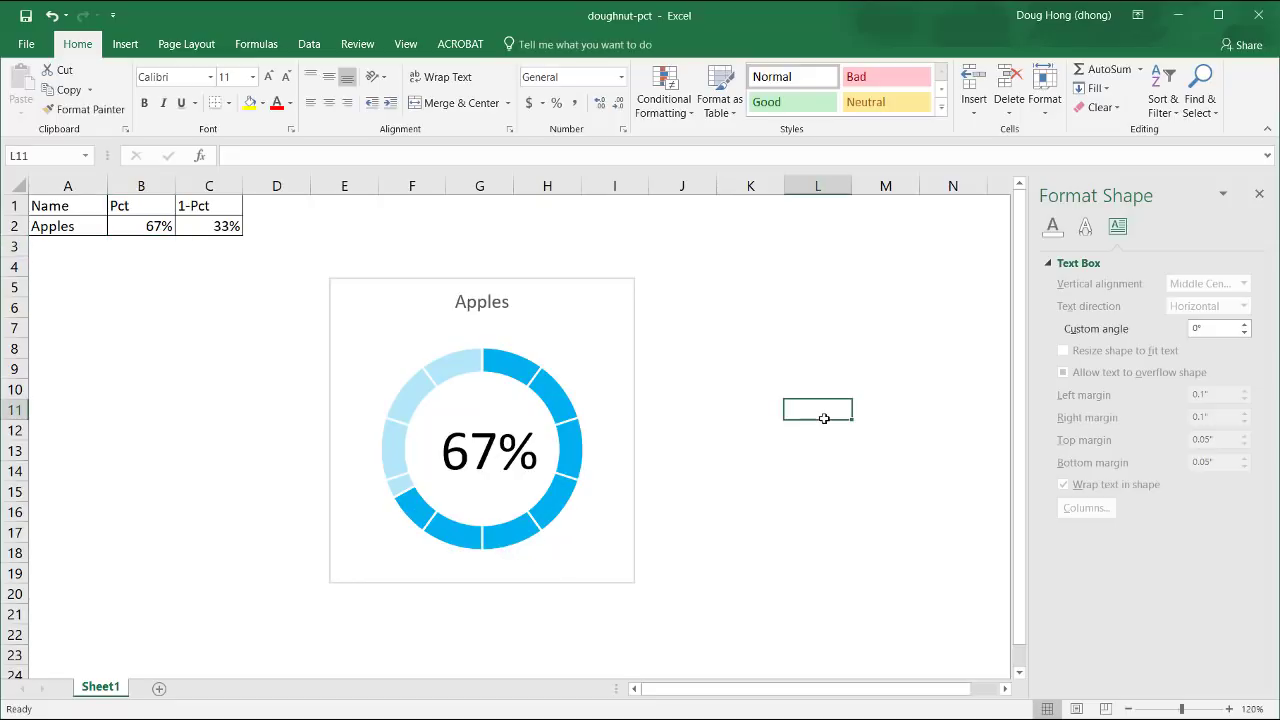
click(514, 371)
click(557, 392)
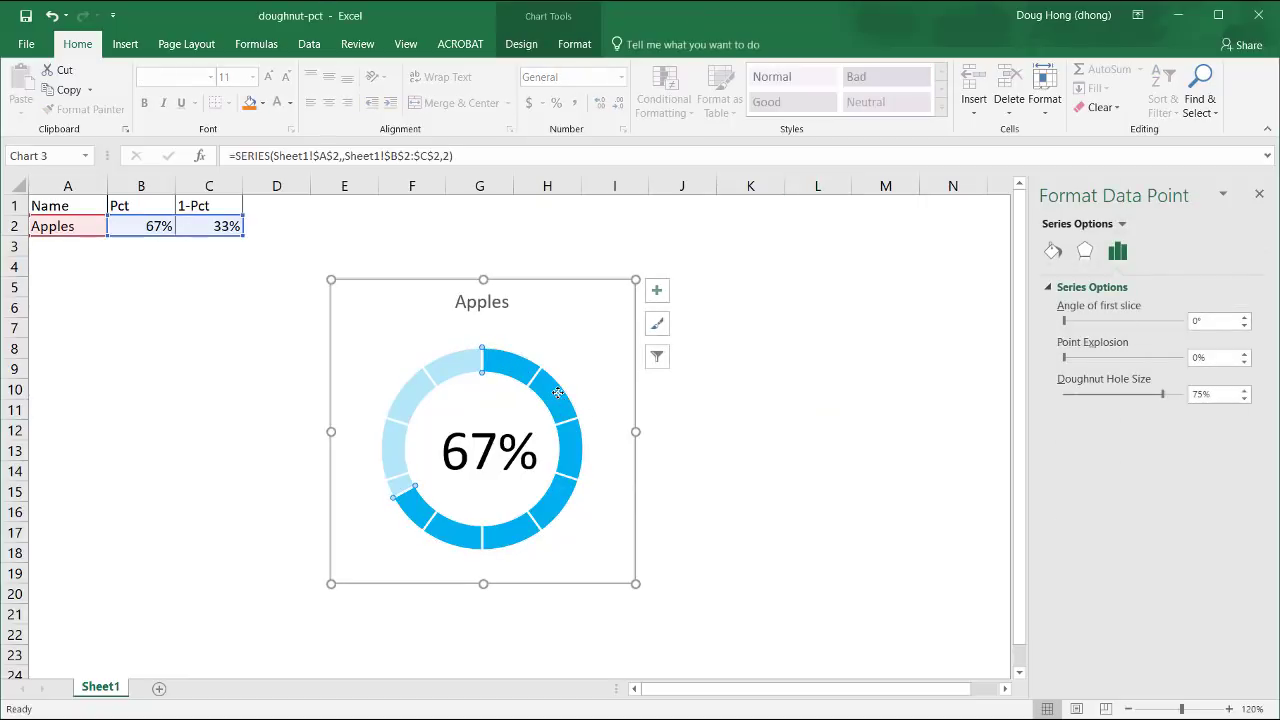
click(1054, 250)
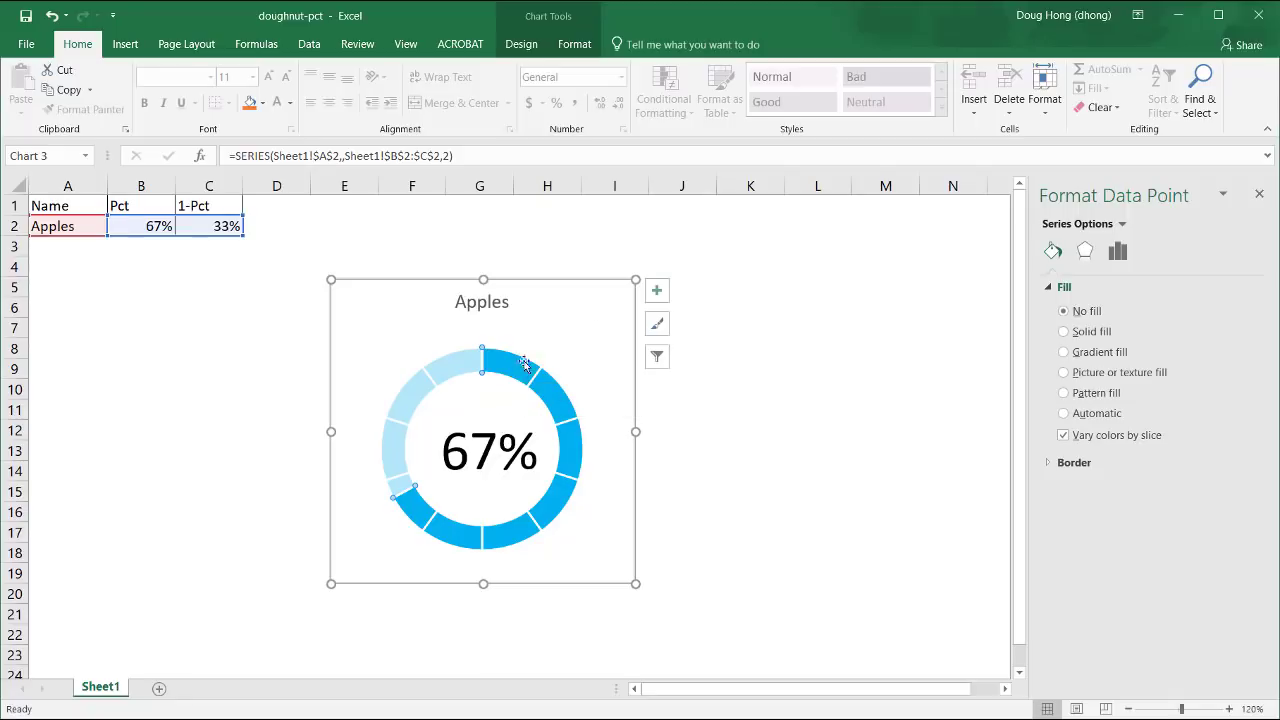
click(1123, 225)
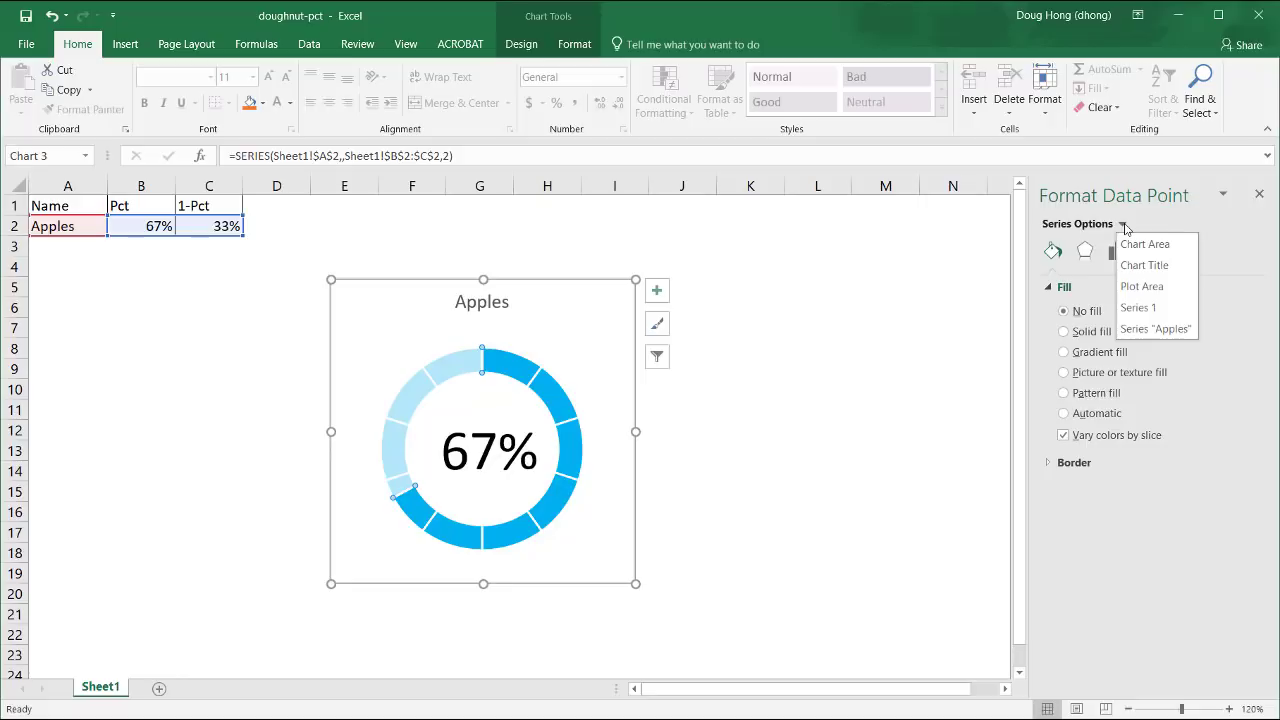
click(1142, 309)
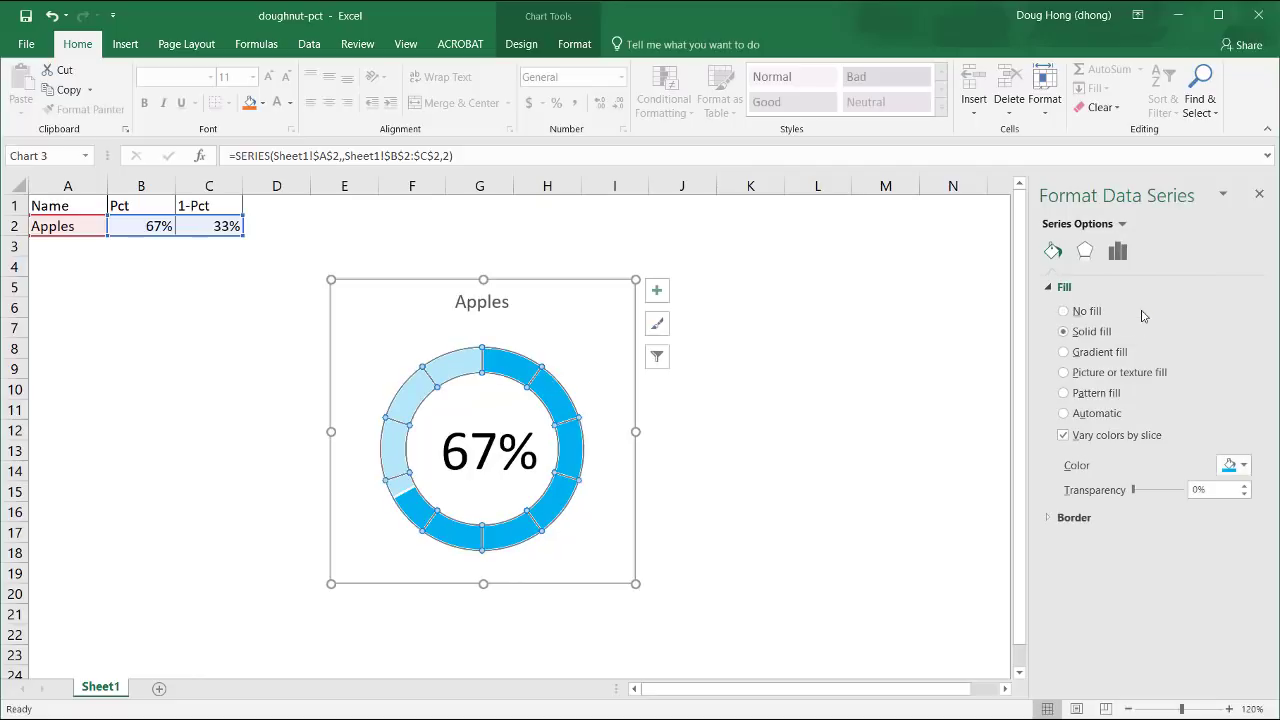
click(1235, 465)
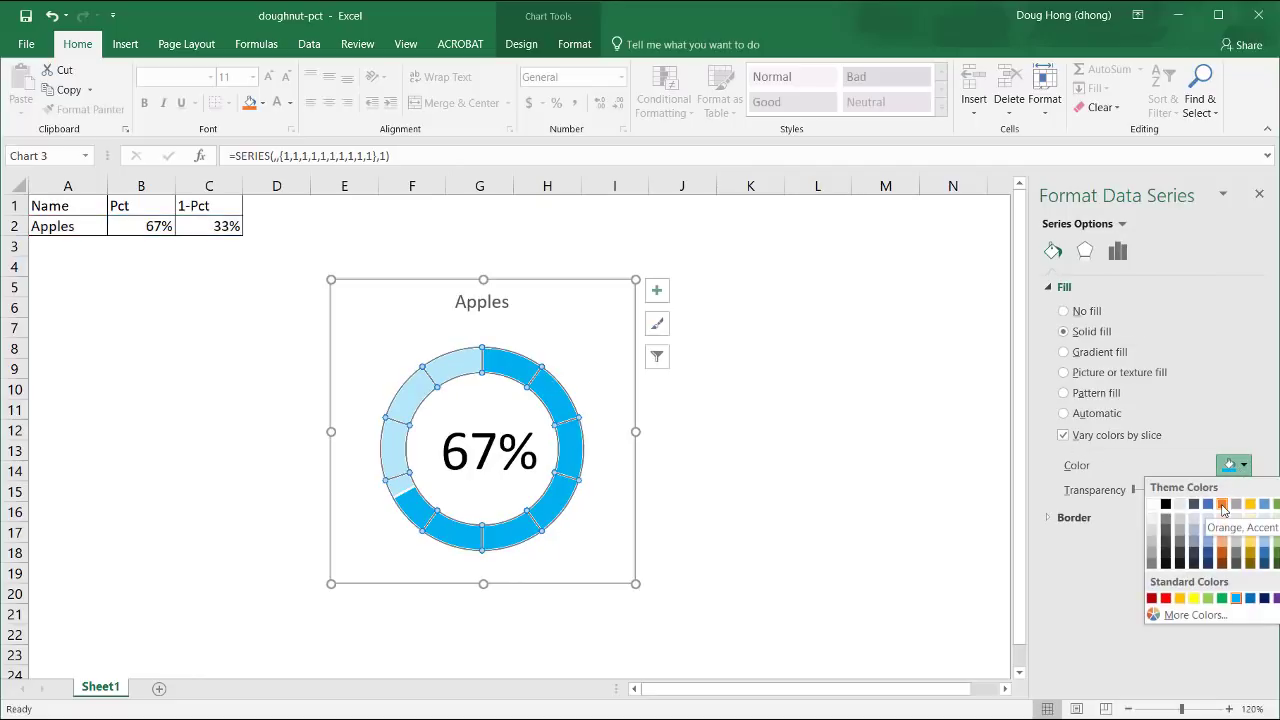
click(1222, 504)
click(814, 420)
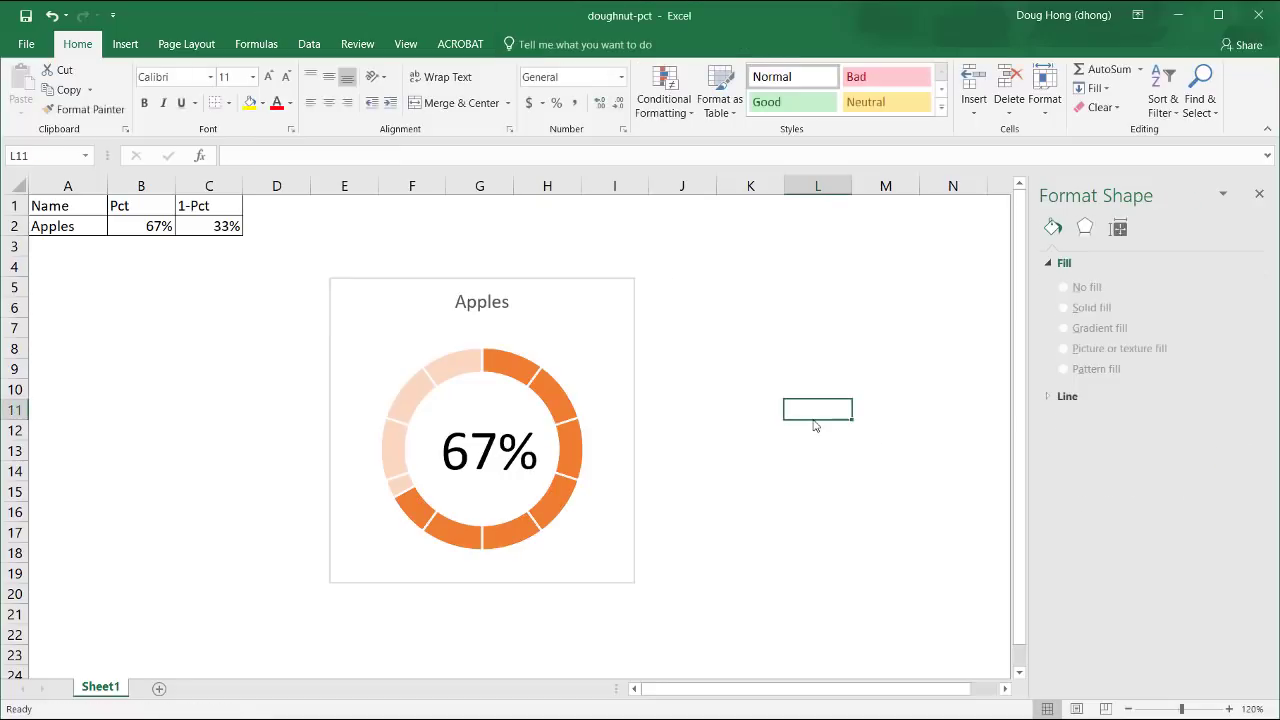